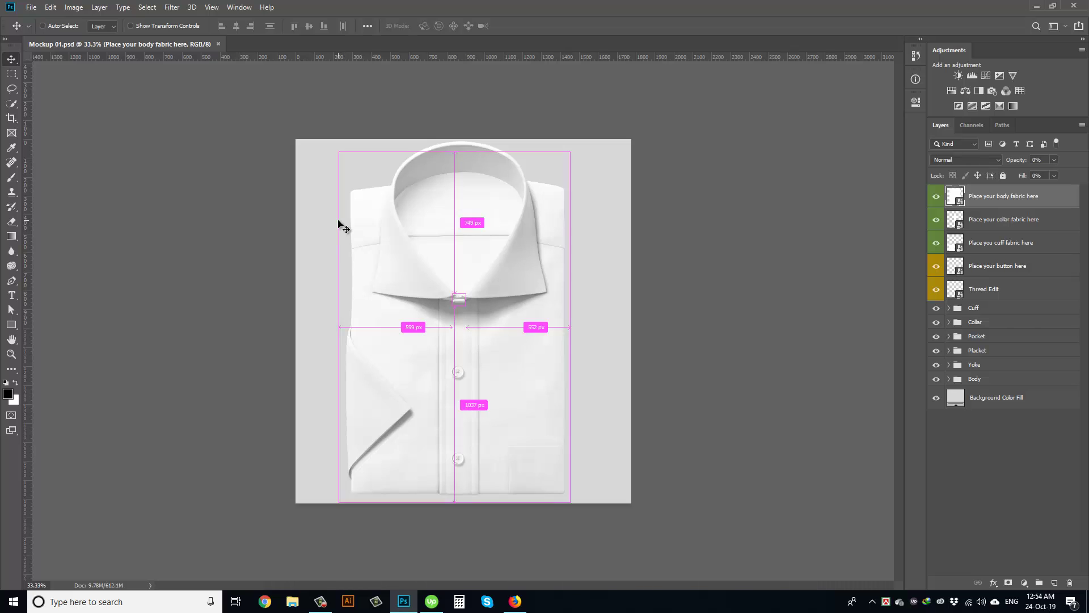
Open the striped fabric image 02.jpg from the Fabric folder.
key(ctrl+1)
key(ctrl+0)
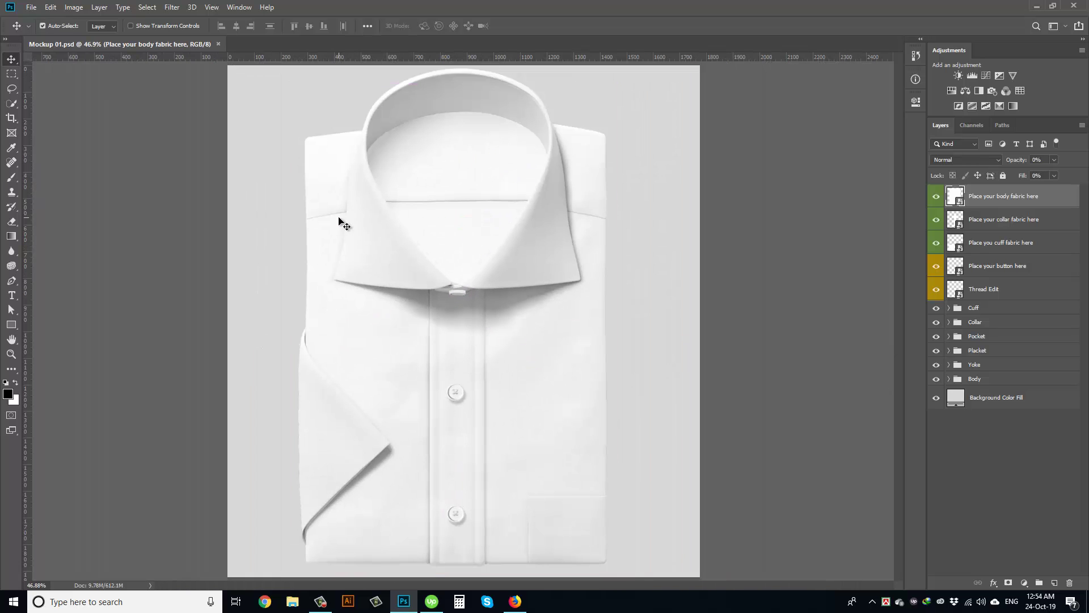
click(31, 11)
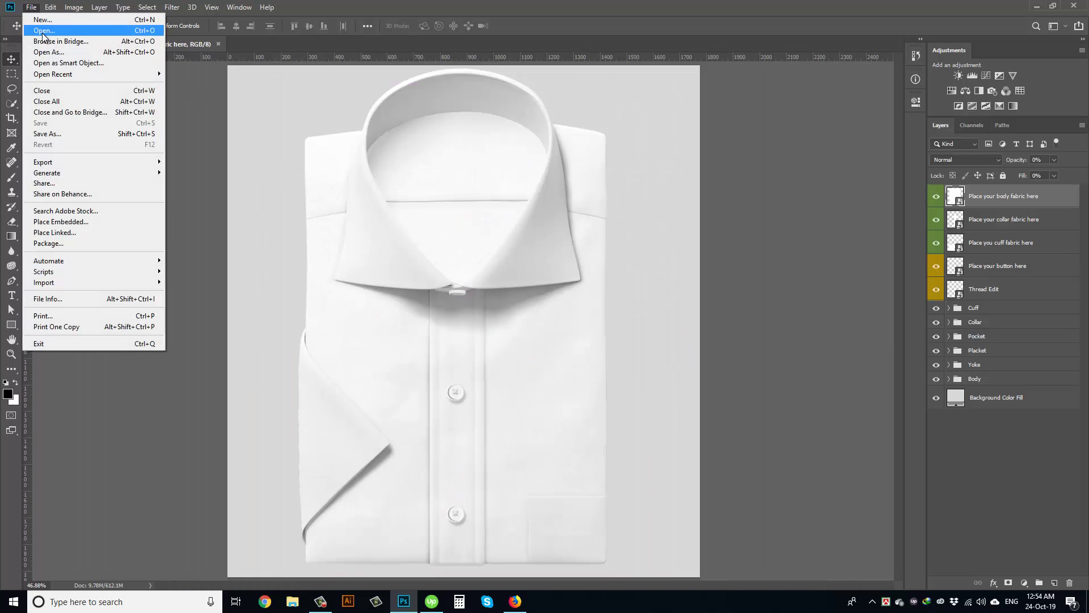
click(45, 31)
double_click(135, 95)
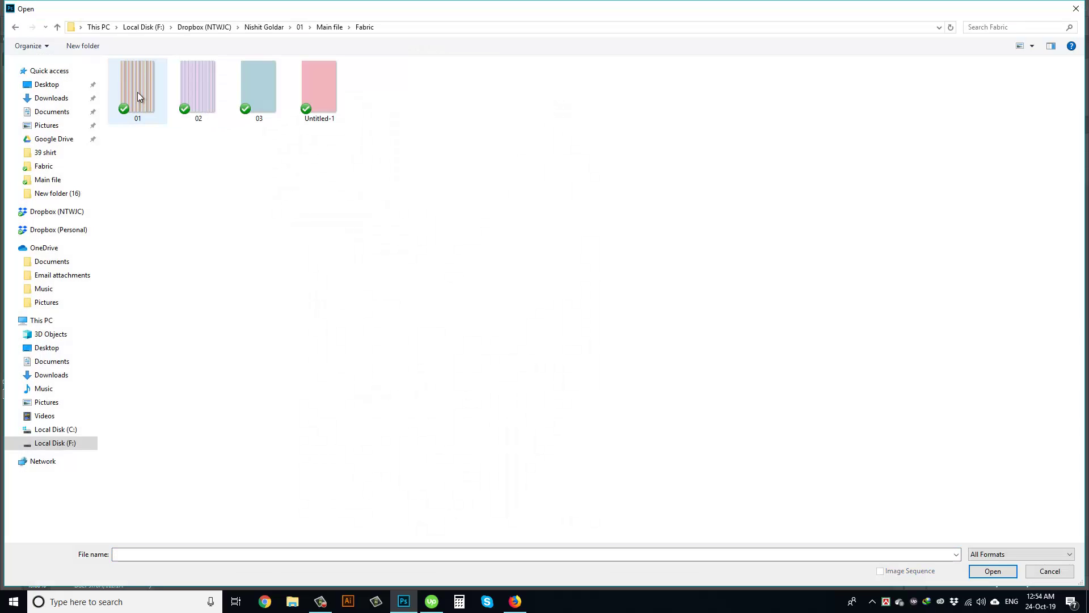
double_click(202, 88)
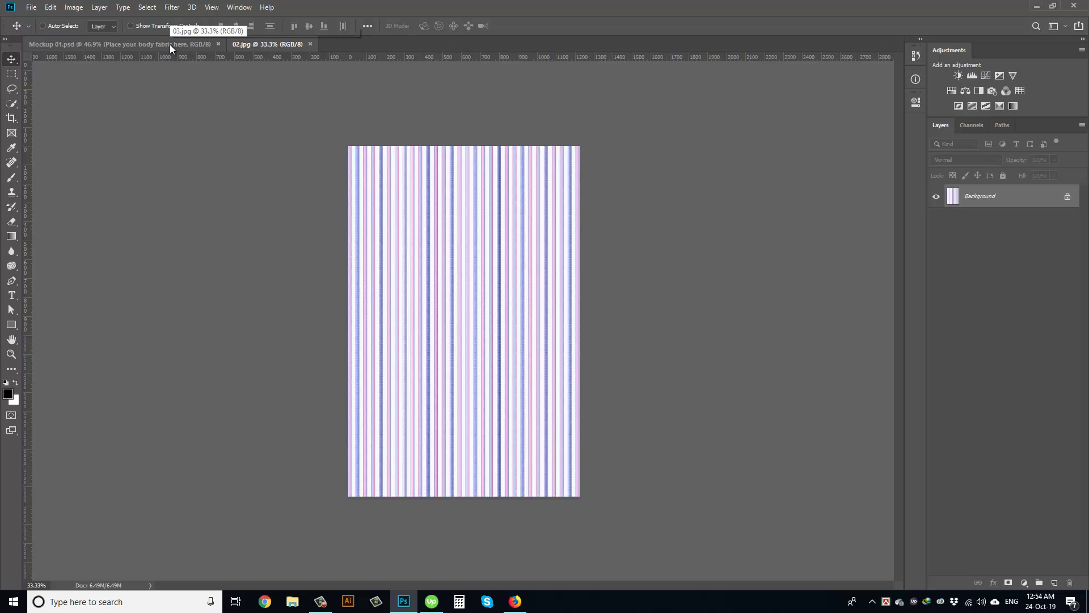
Copy the entire 02.jpg striped fabric image and close that file.
click(147, 7)
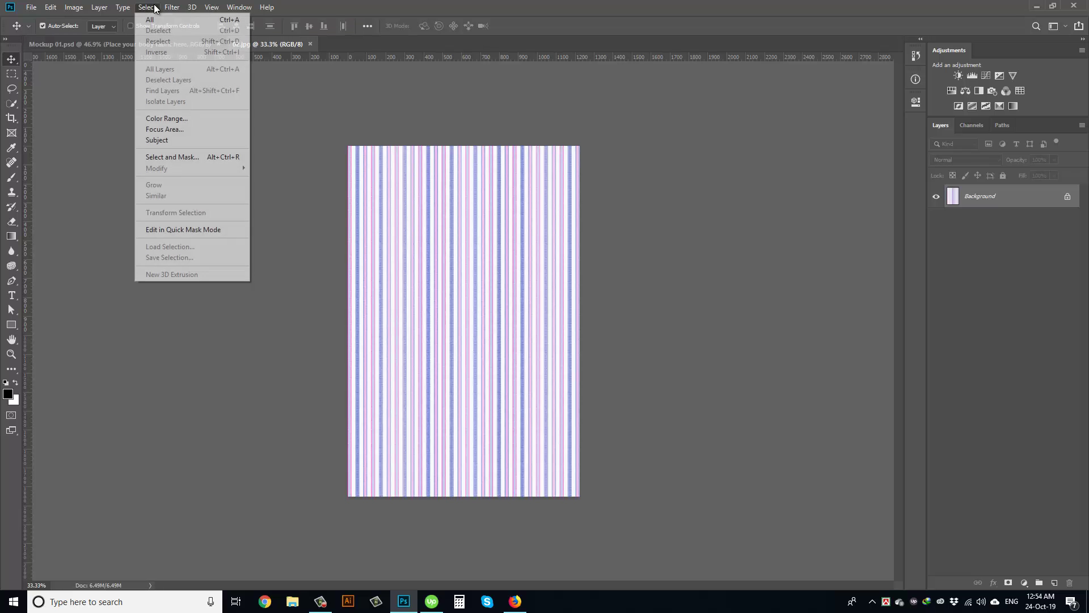
click(154, 17)
click(50, 6)
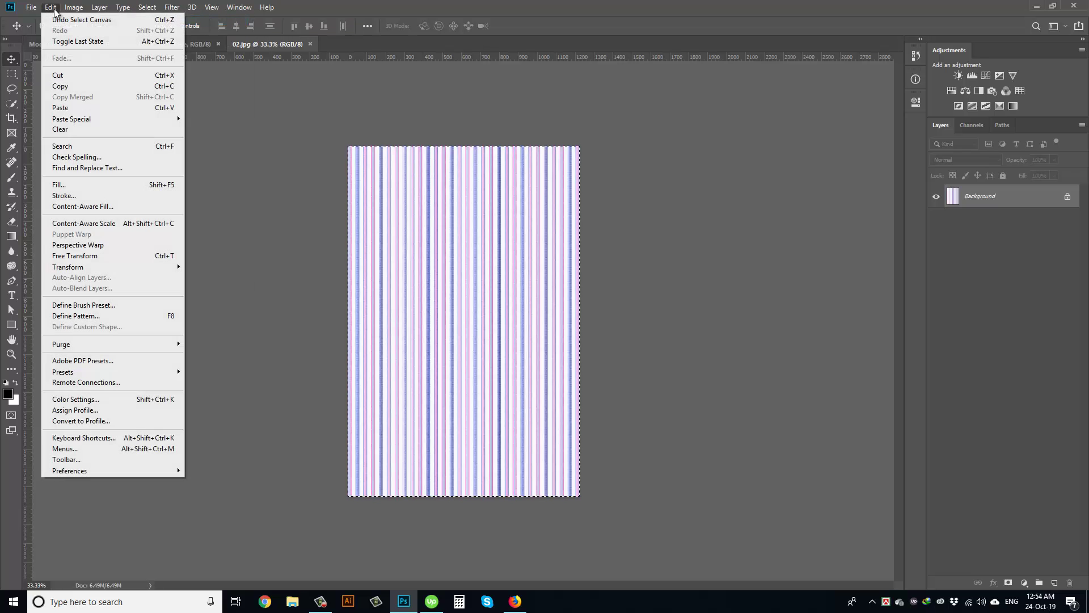
click(73, 86)
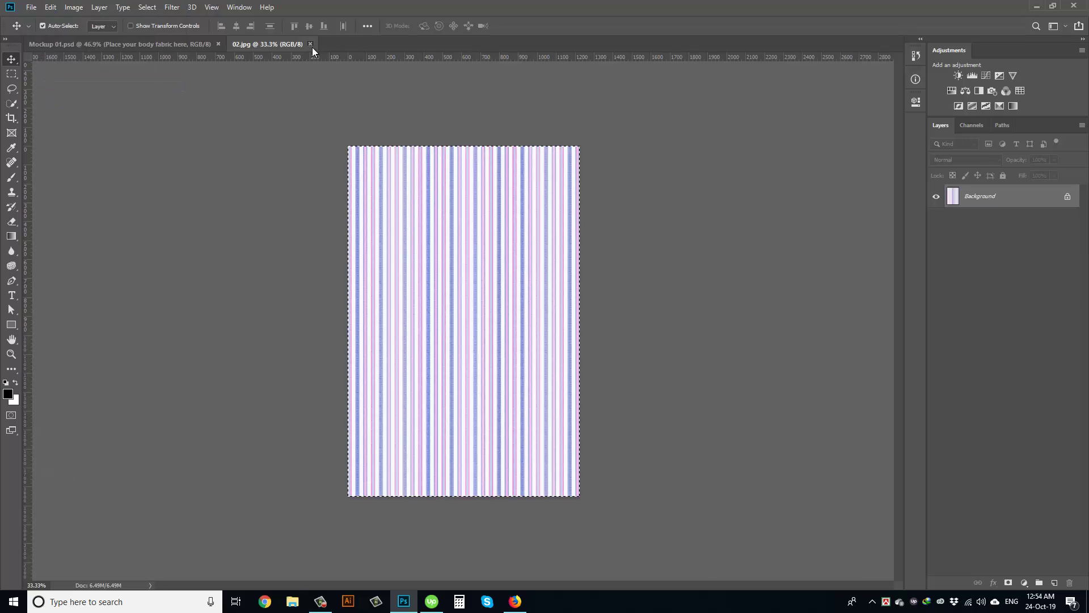
click(310, 45)
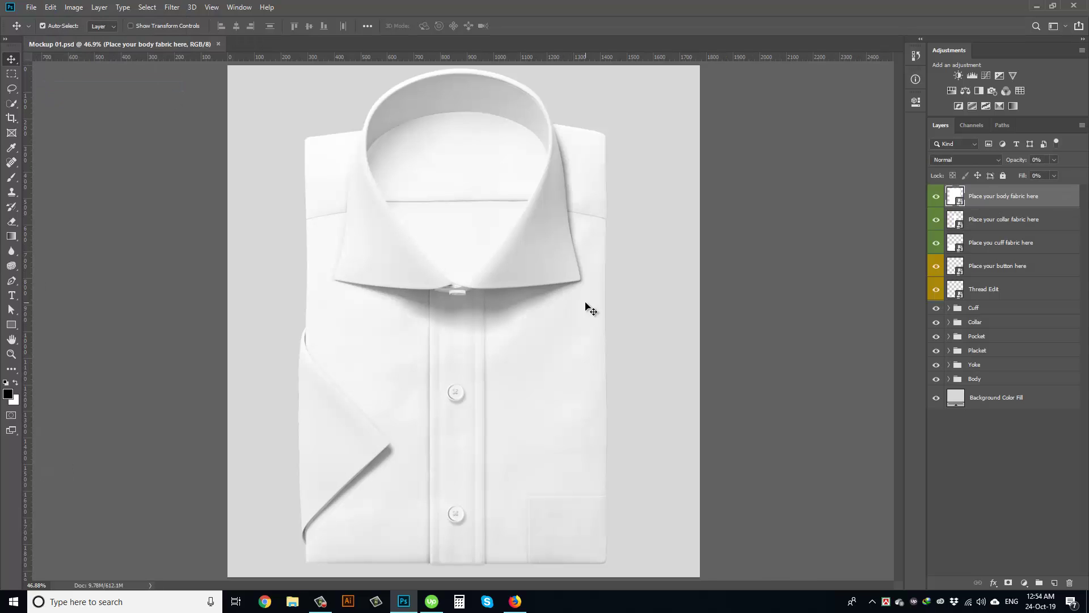
Paste the striped fabric into the "Place your body fabric here" smart object, then save and close it.
double_click(961, 200)
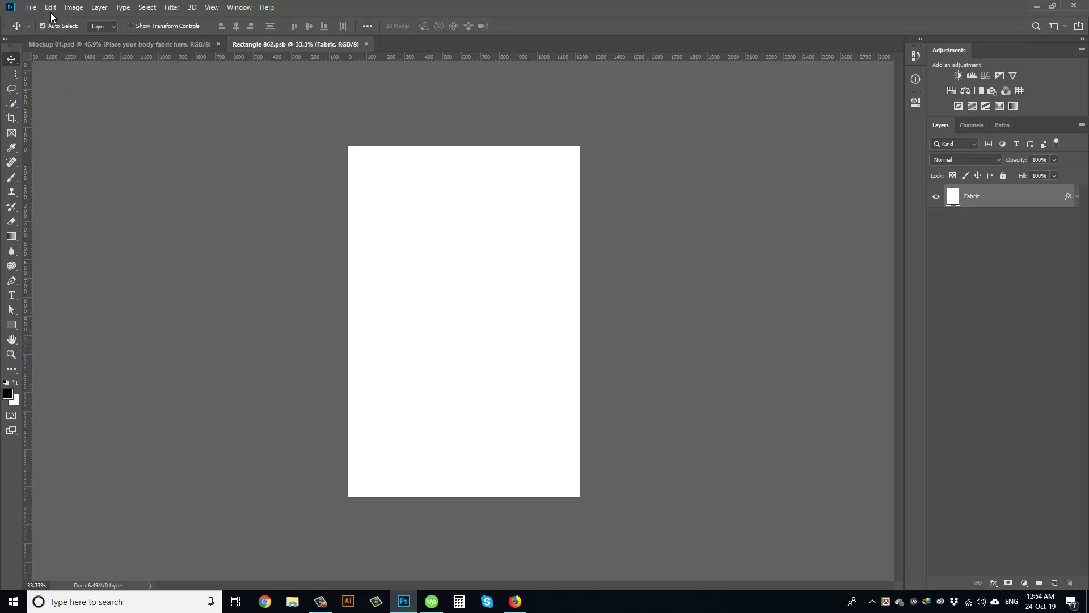
click(50, 7)
click(62, 107)
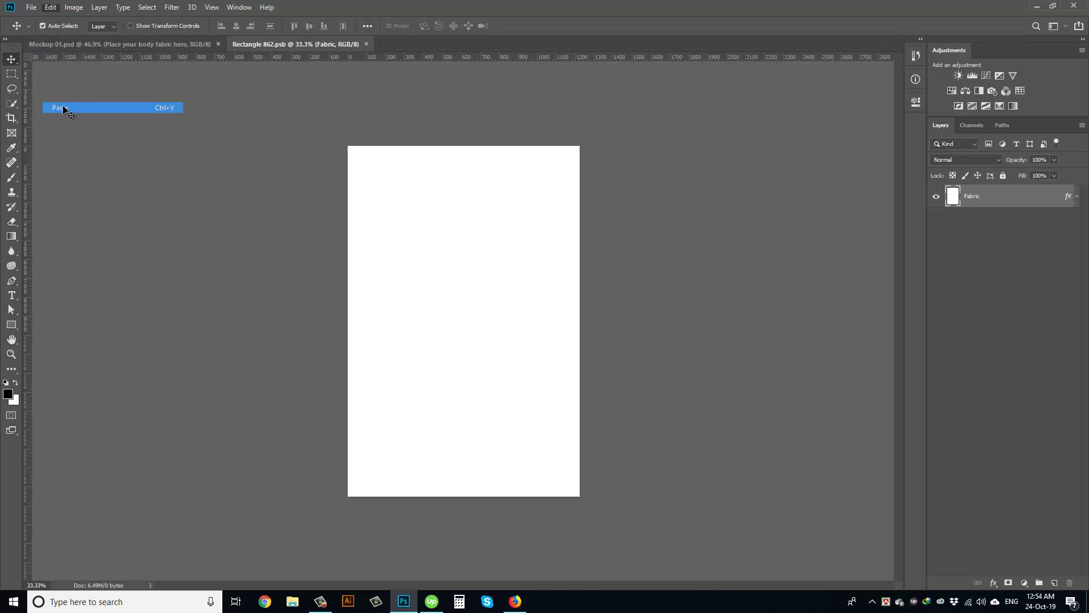
drag(351, 43, 279, 213)
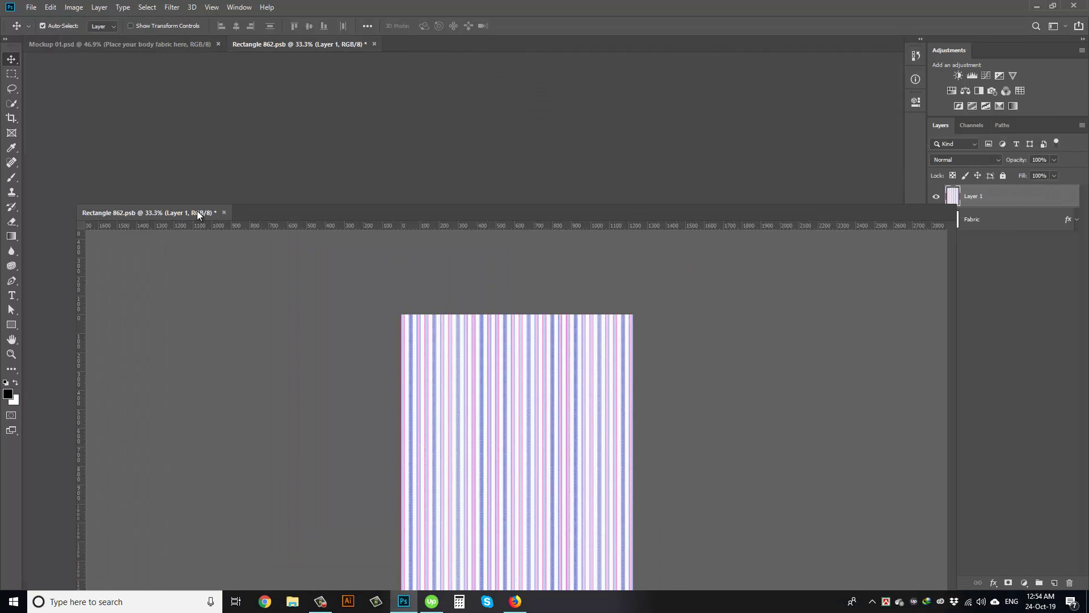
click(307, 216)
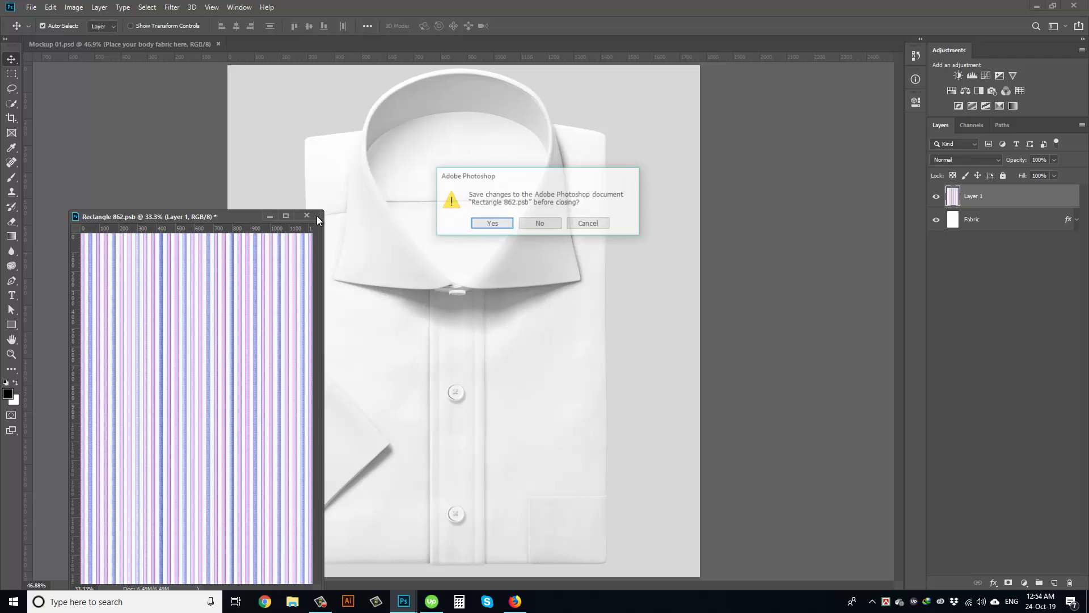
click(494, 221)
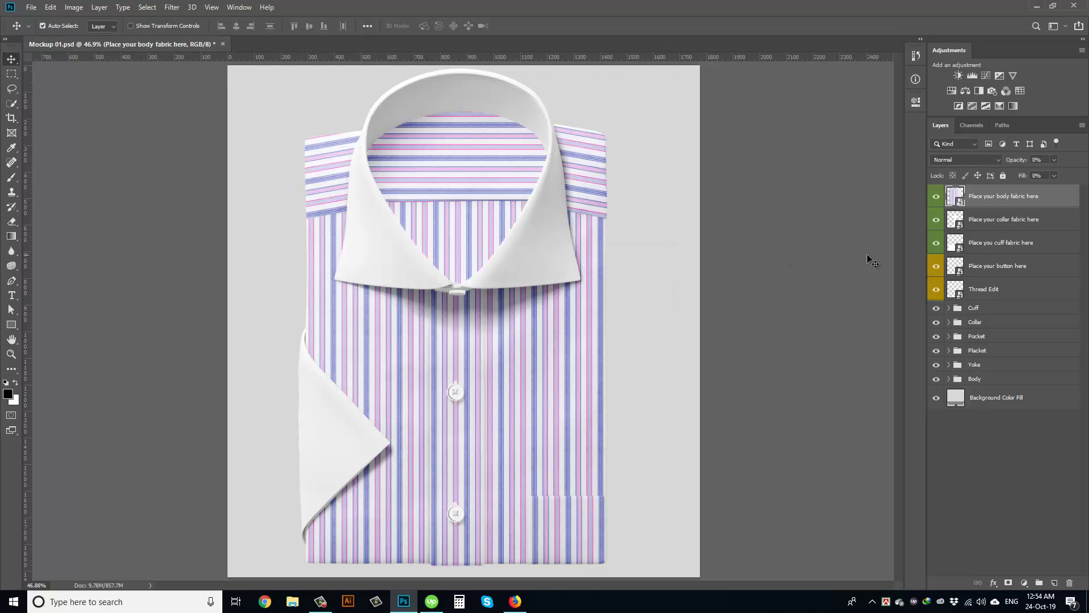
Paste the striped fabric into the "Place your collar fabric here" smart object, then save and close it.
double_click(957, 223)
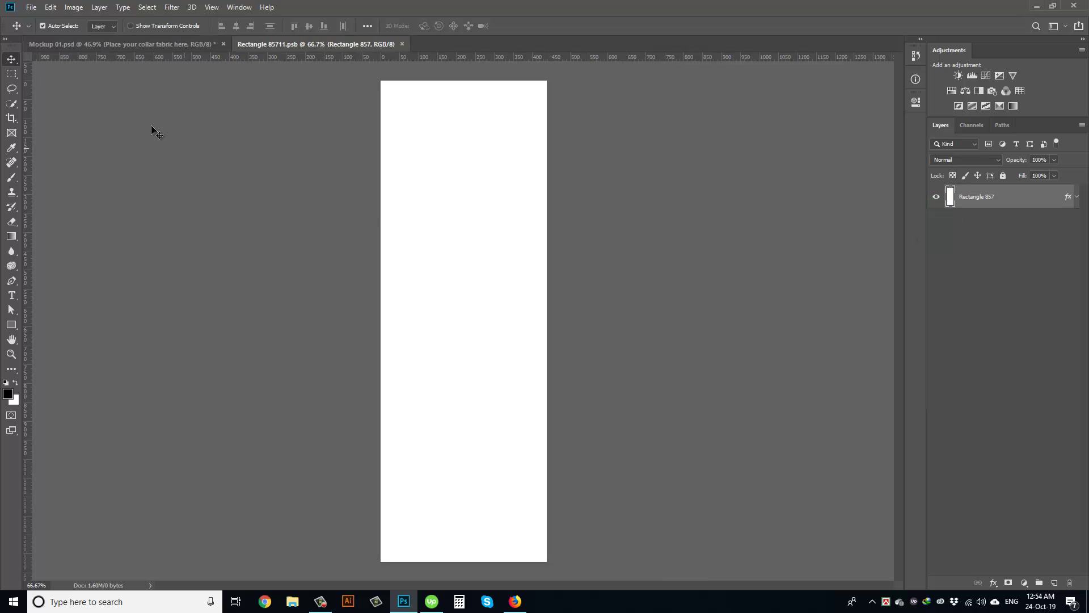
click(51, 7)
click(67, 110)
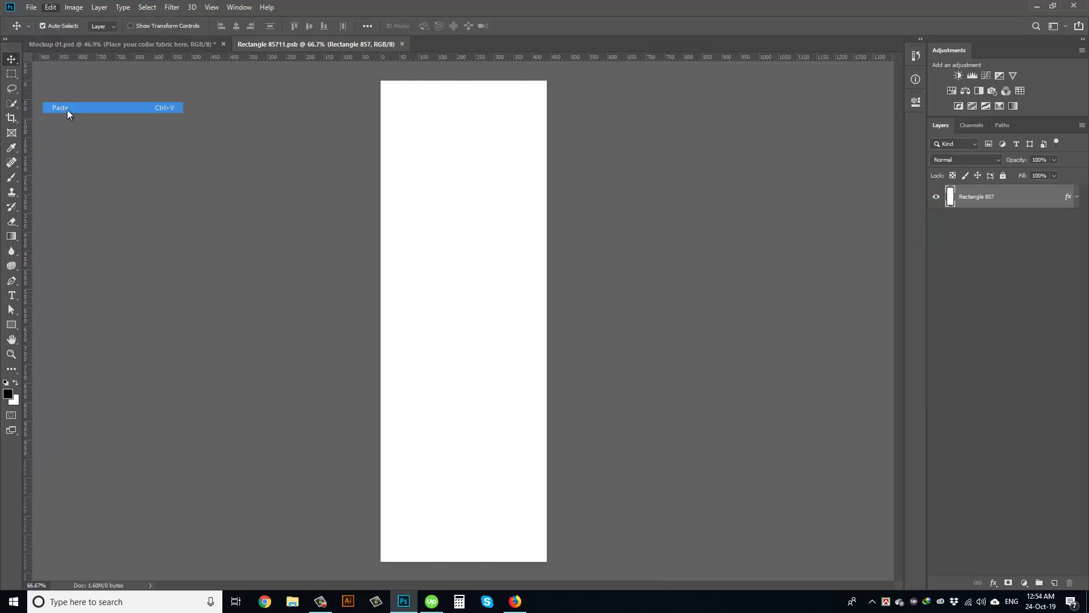
drag(304, 43, 239, 237)
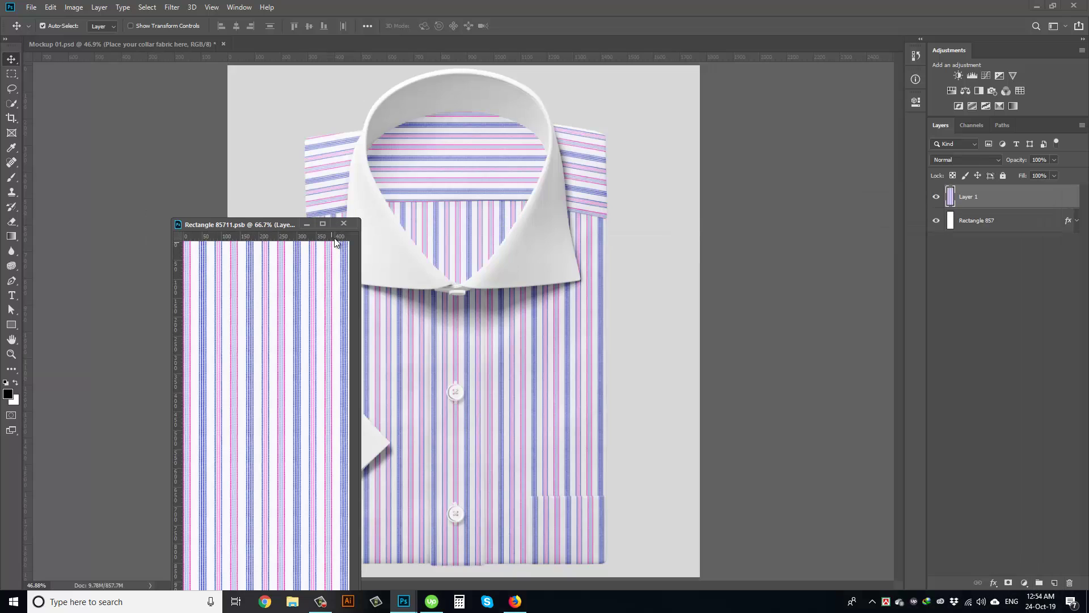
click(343, 223)
click(488, 224)
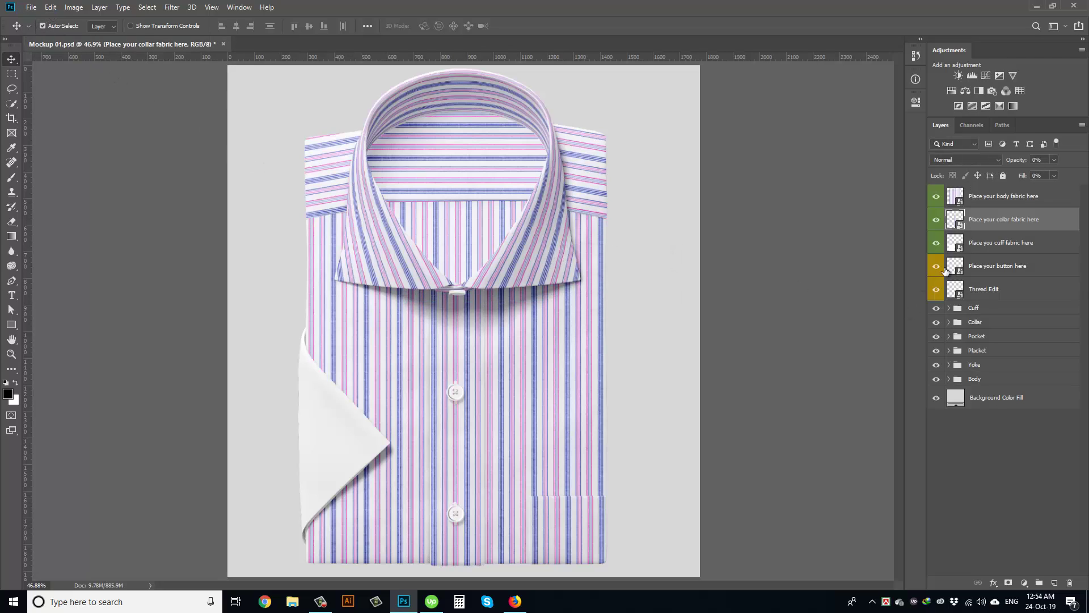
Paste the striped fabric into the "Place you cuff fabric here" smart object, then save and close it.
double_click(956, 243)
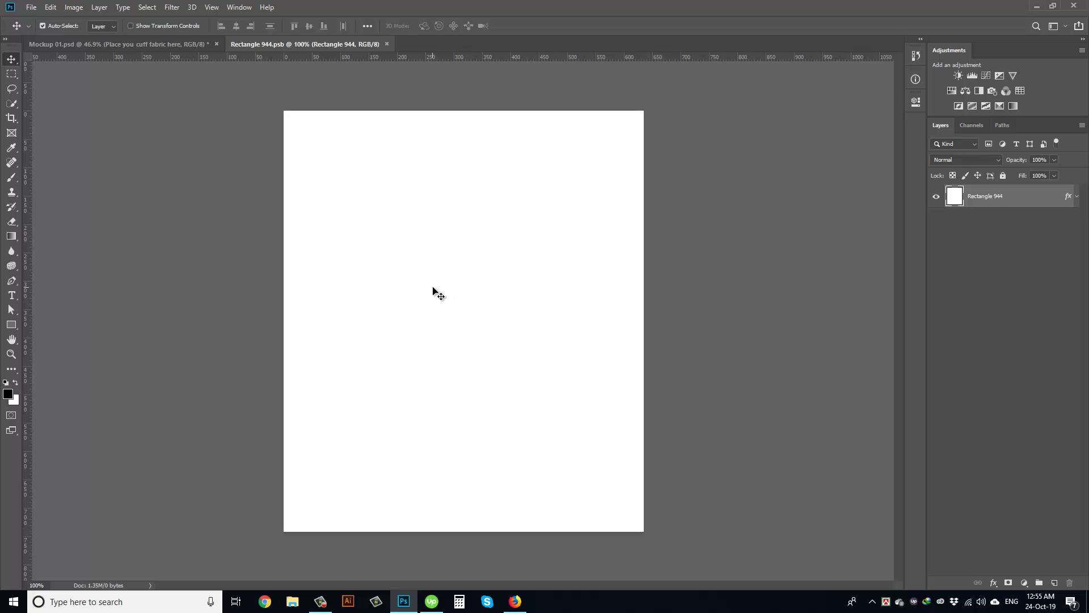
click(50, 7)
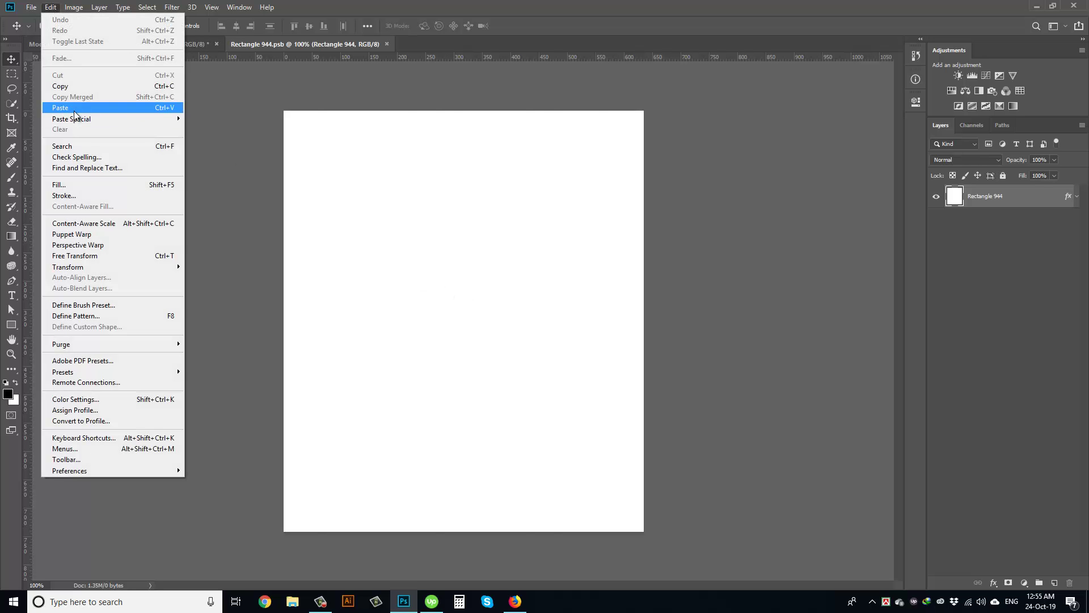
click(68, 108)
drag(335, 54, 305, 226)
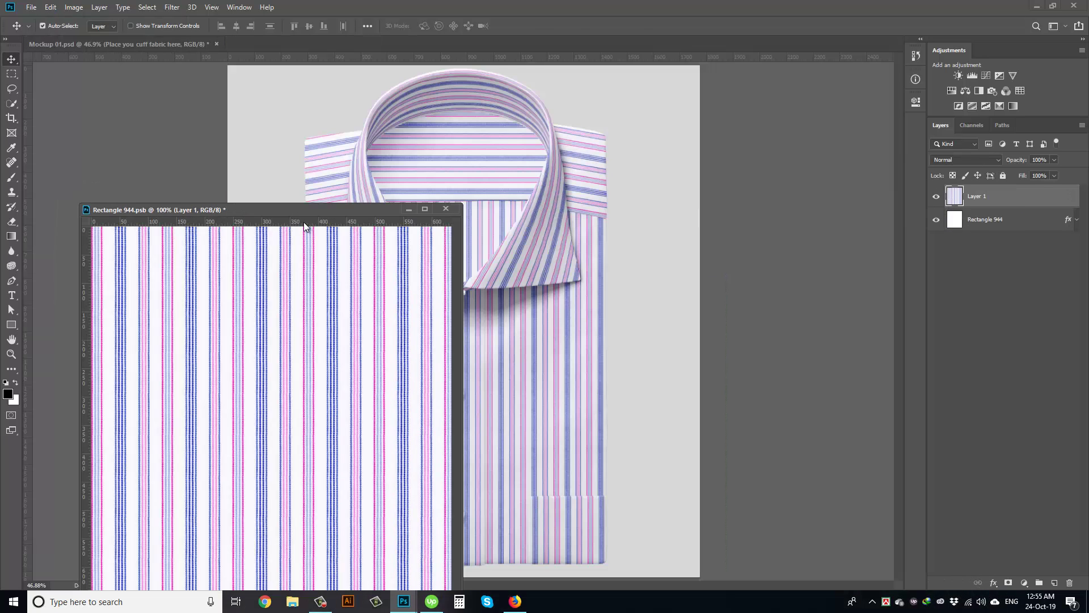
click(446, 209)
click(489, 225)
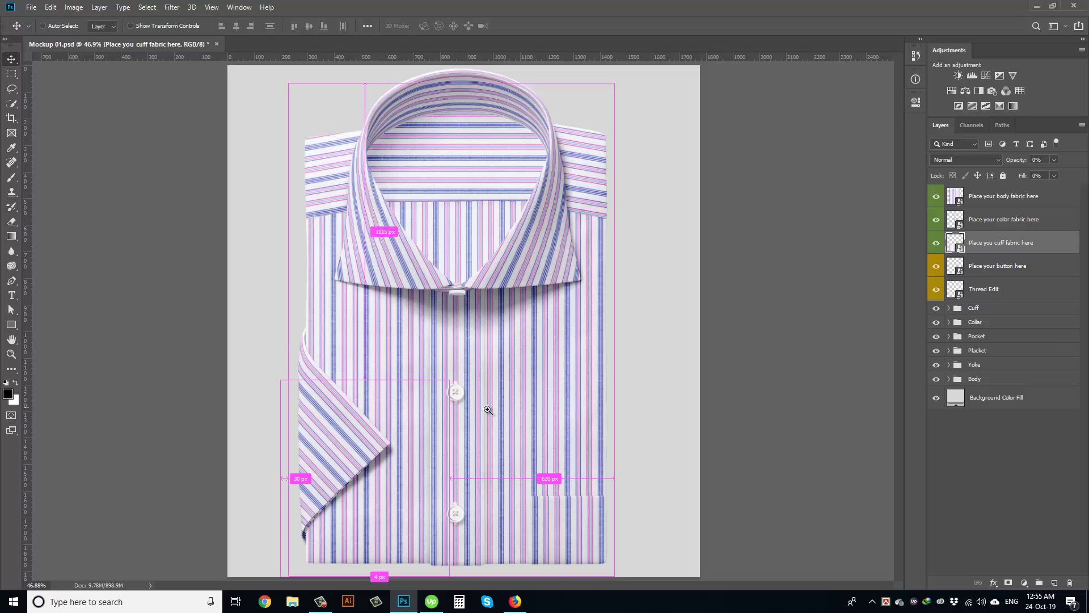
Try a pink #eba6e1 Fill Button Color in the "Place your button here" smart object and close it without saving.
drag(487, 411, 515, 413)
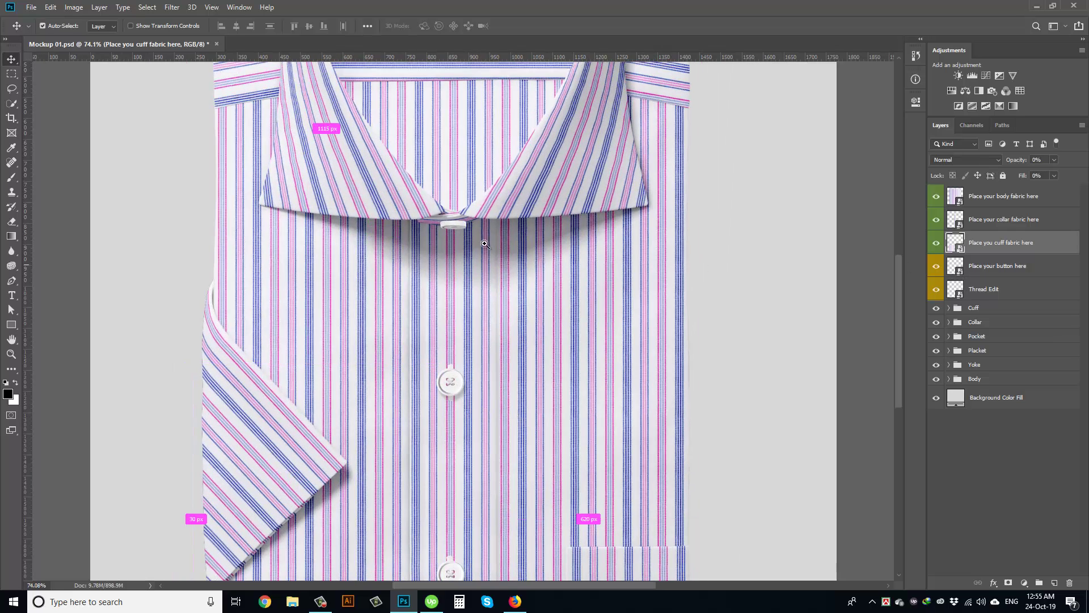
drag(476, 209, 749, 277)
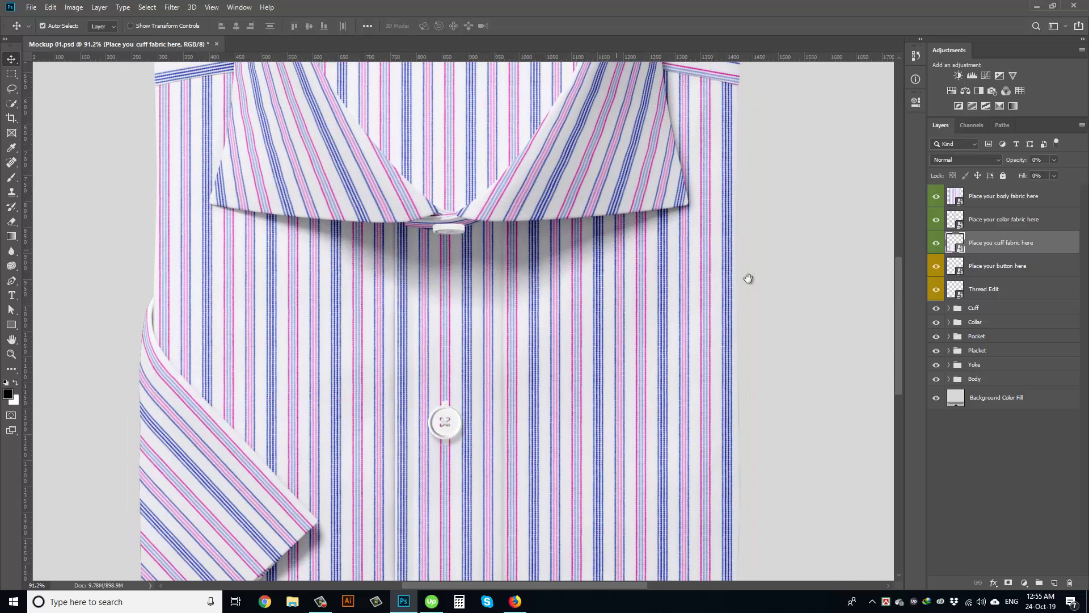
double_click(957, 267)
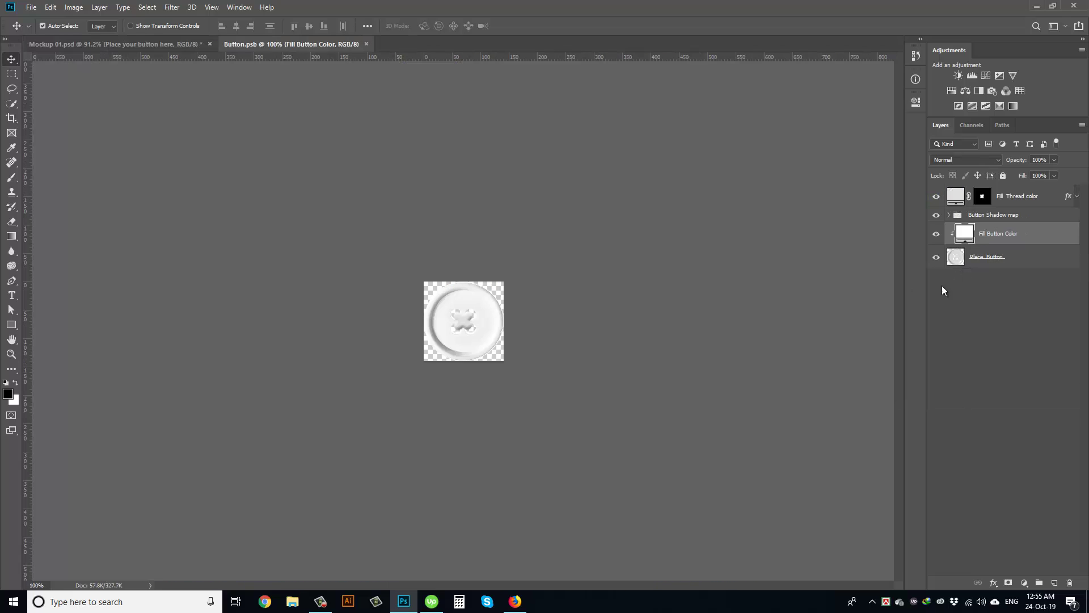
drag(462, 321, 708, 311)
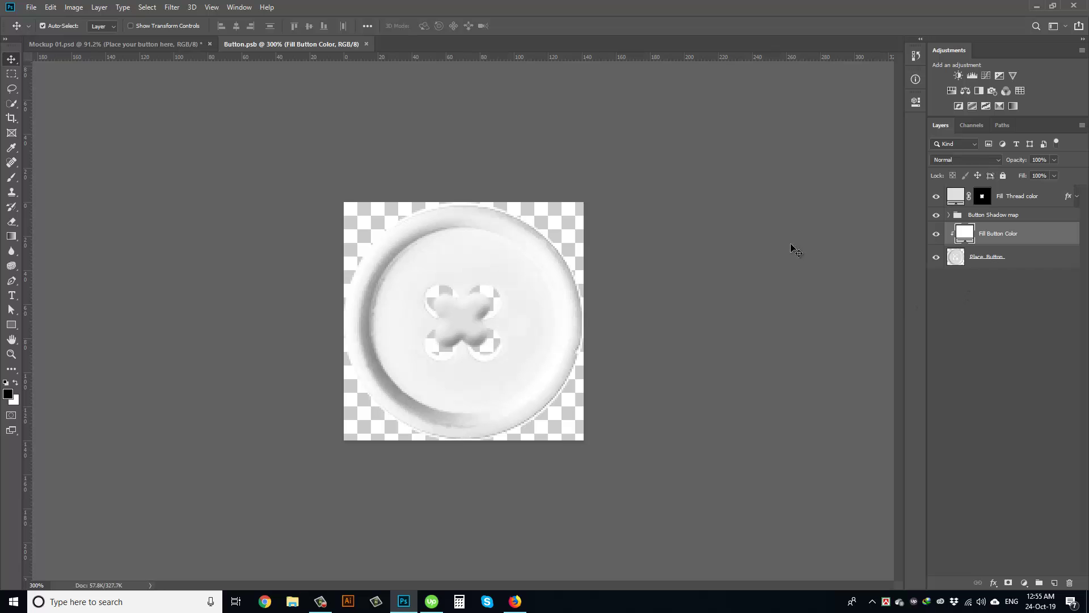
drag(332, 44, 238, 219)
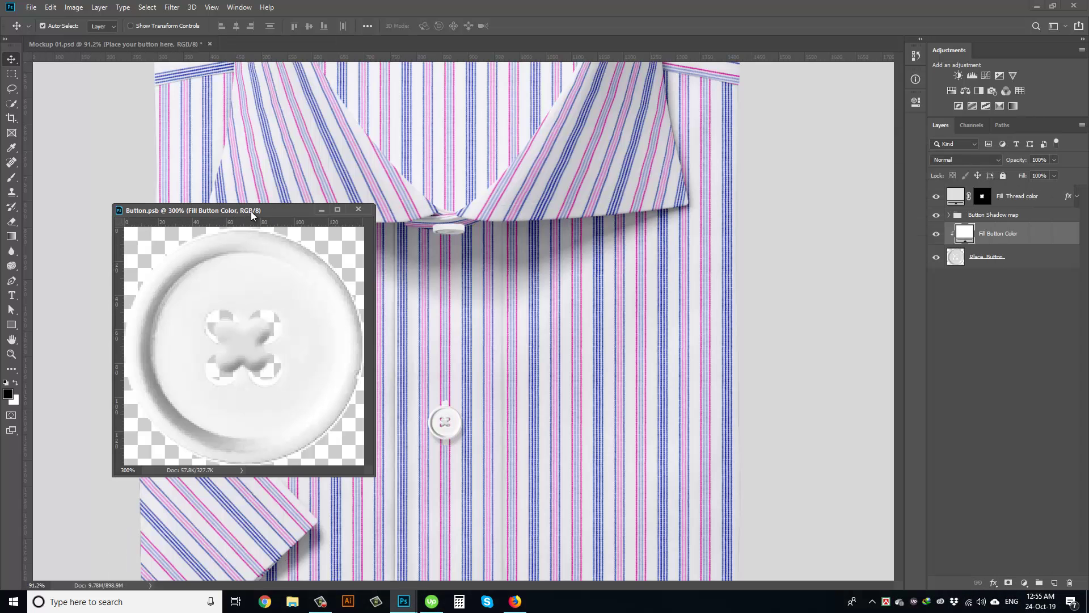
double_click(968, 237)
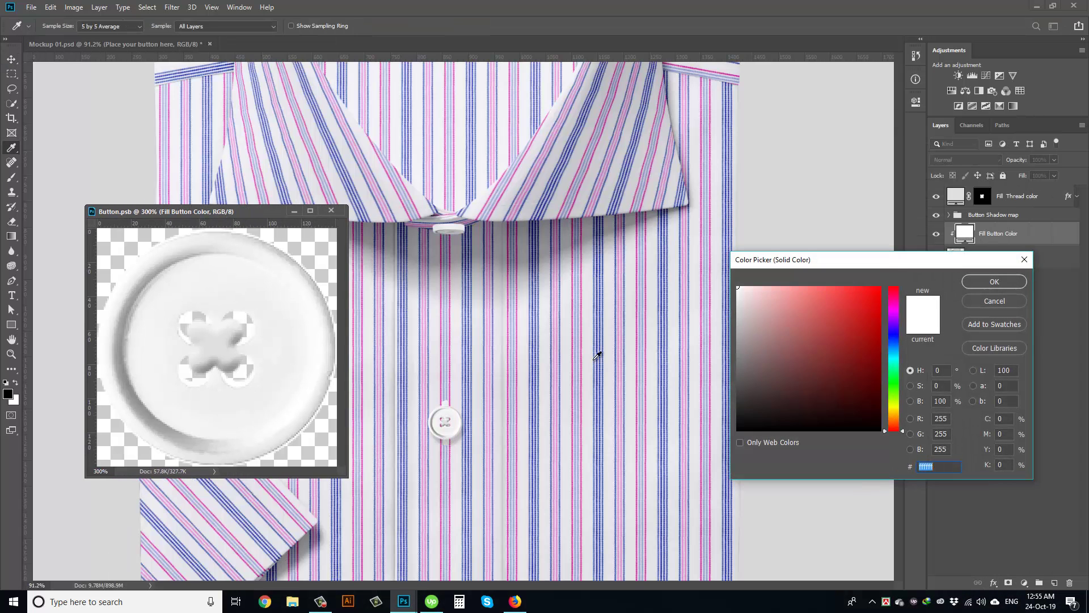
click(492, 350)
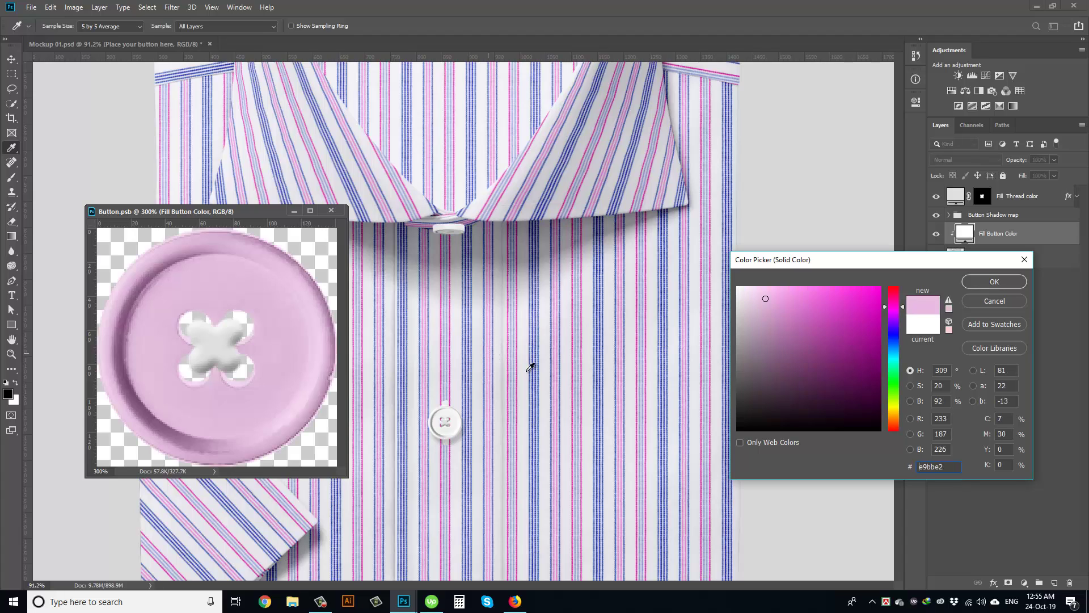
click(778, 297)
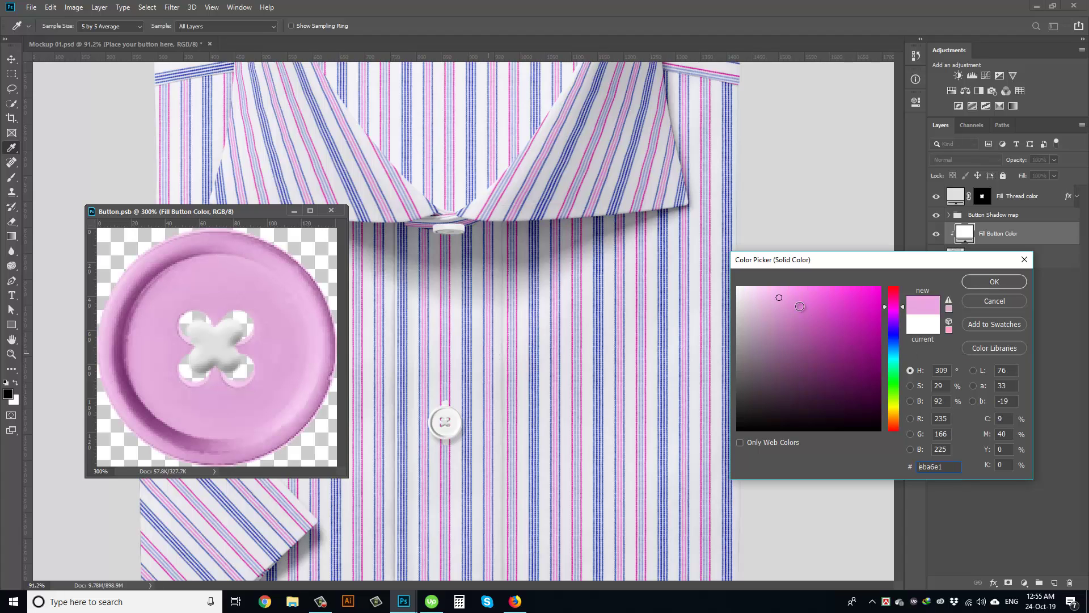
click(995, 282)
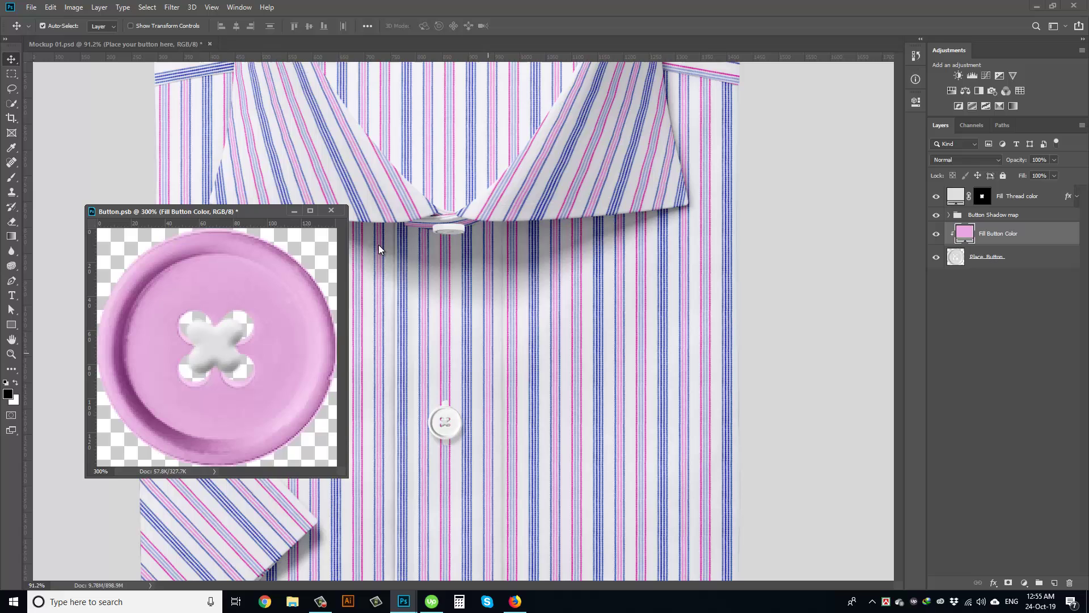
click(331, 210)
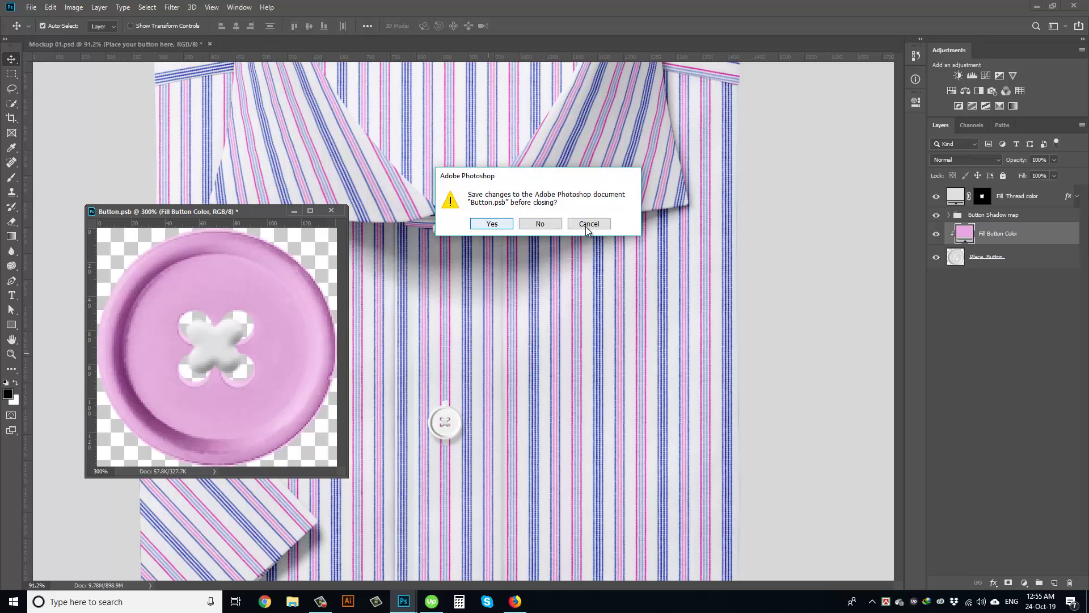
click(540, 224)
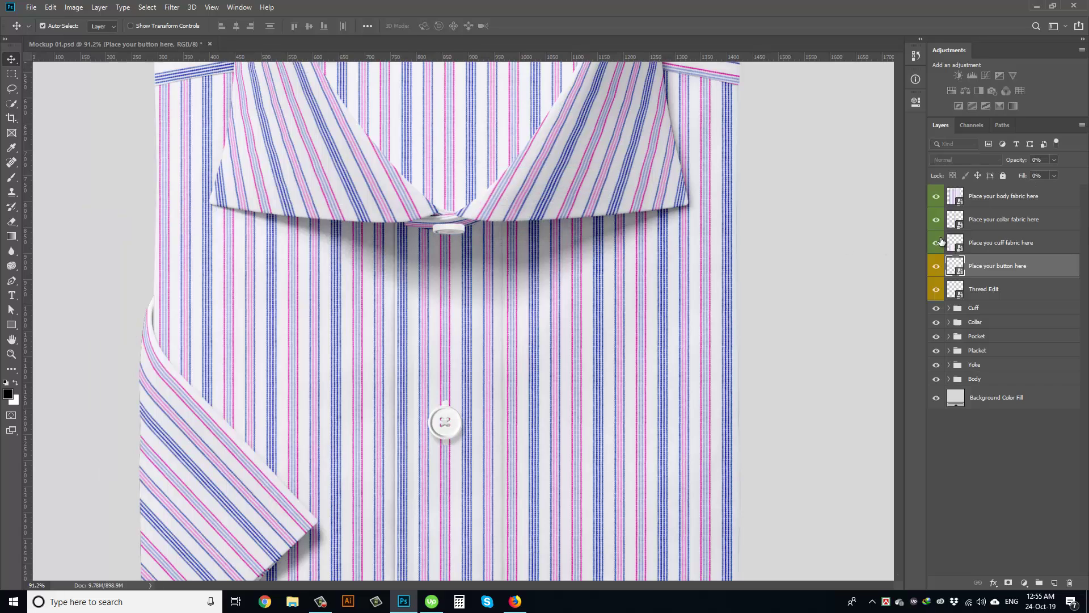
In the "Place your button here" smart object, set the Fill Button Color to pink #dbb0d4 sampled from the shirt stripes.
double_click(957, 266)
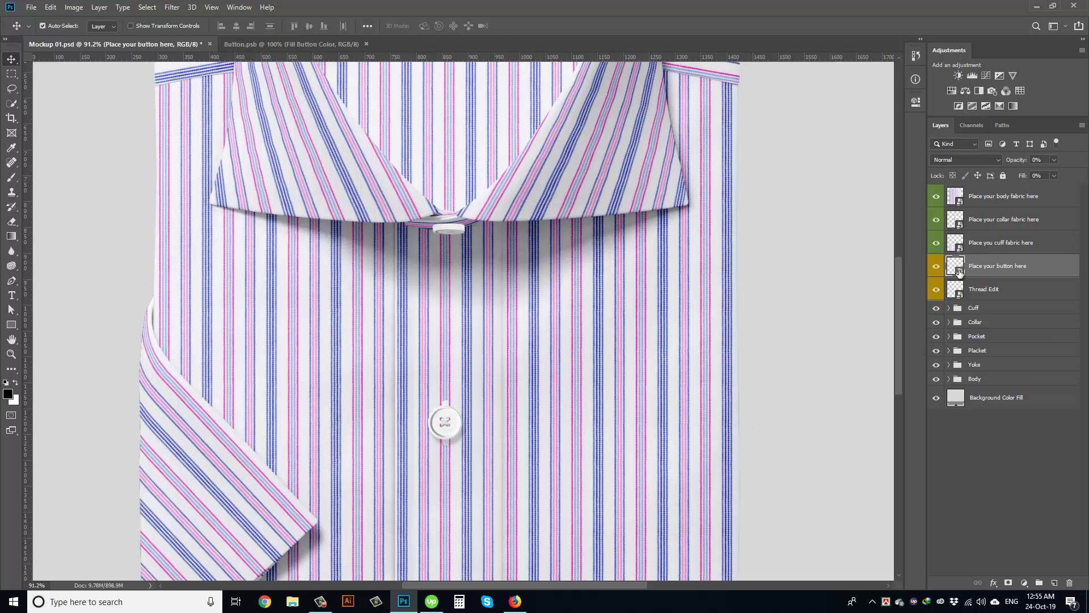
drag(318, 44, 182, 198)
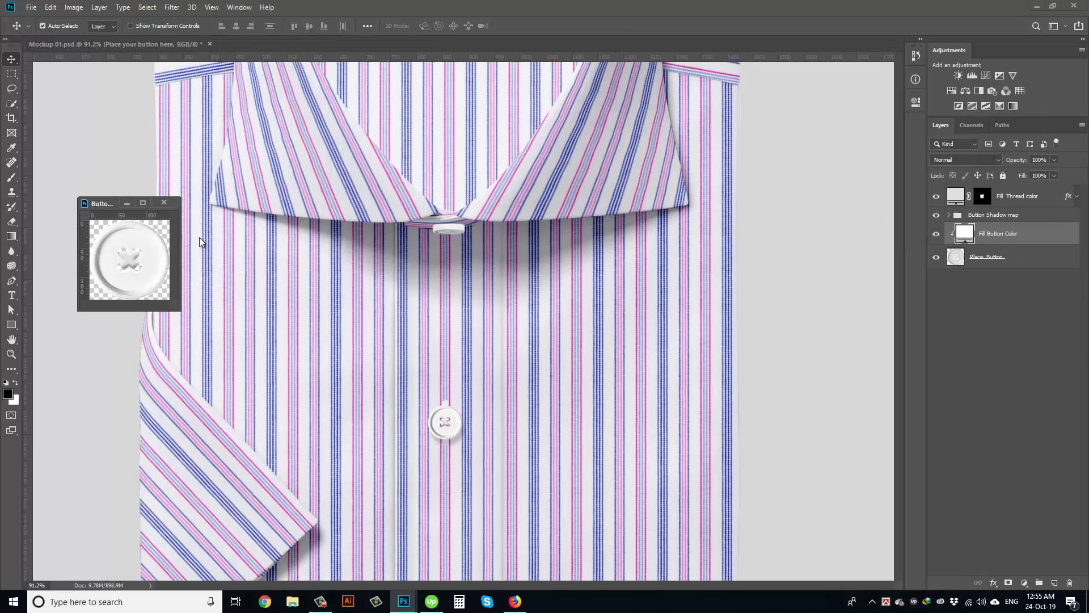
double_click(964, 236)
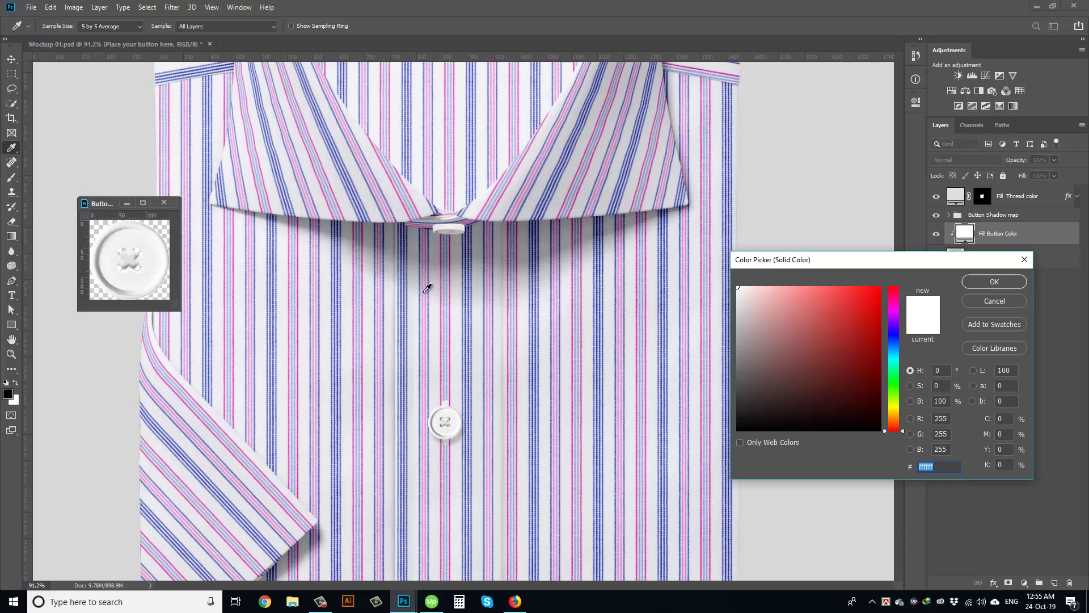
click(430, 290)
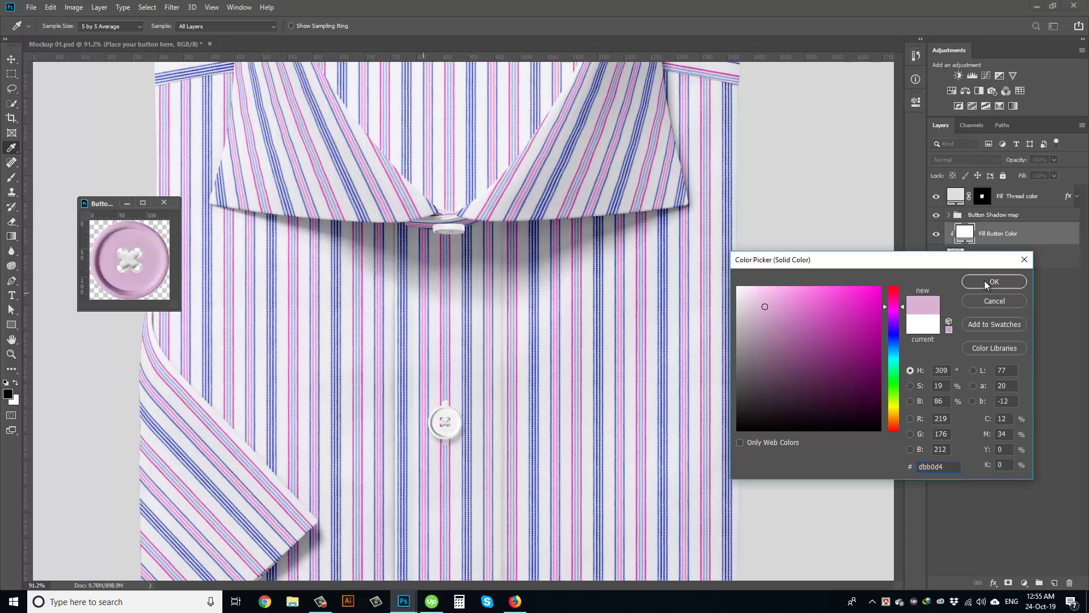
click(985, 281)
Set the button's Fill Thread color to light pink #e9bbe2 sampled from the fabric, then save and close the smart object.
click(958, 199)
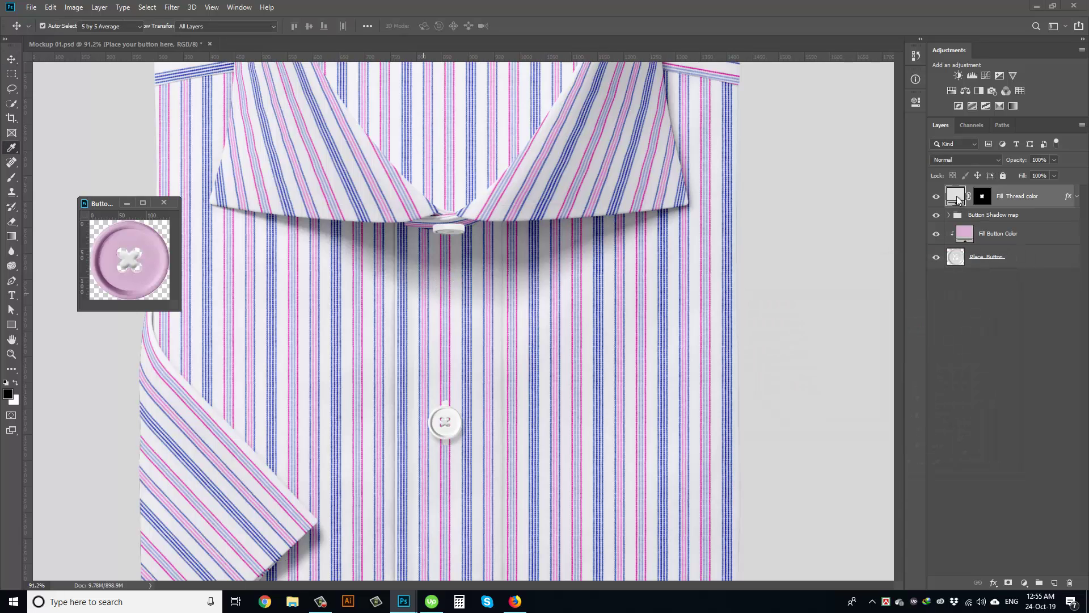
mouse_move(871, 287)
mouse_down()
mouse_move(879, 283)
mouse_move(837, 293)
mouse_move(794, 286)
mouse_move(881, 304)
mouse_up()
click(491, 361)
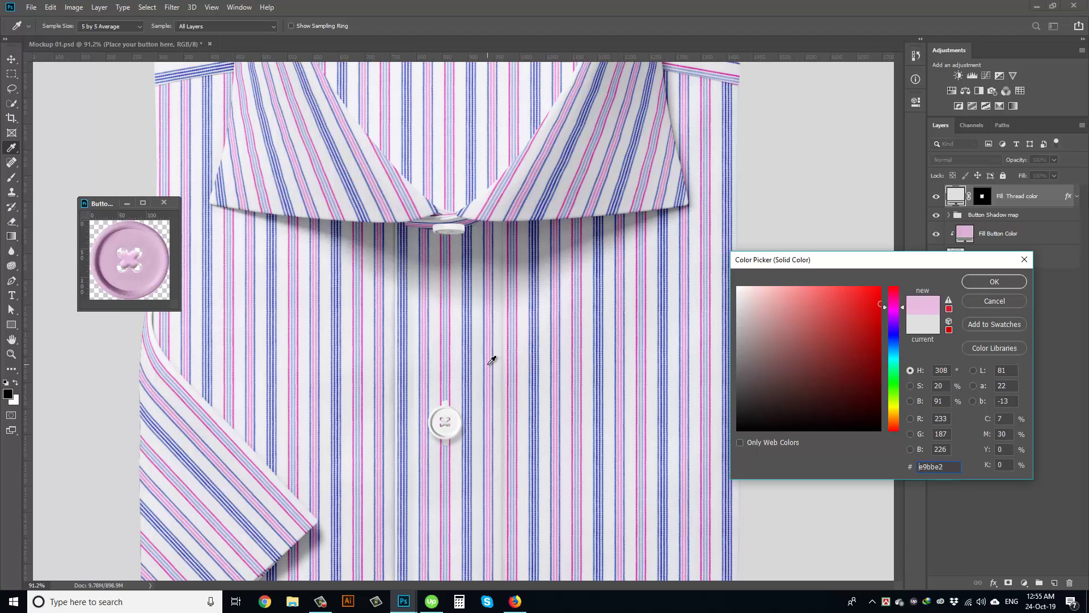
click(995, 281)
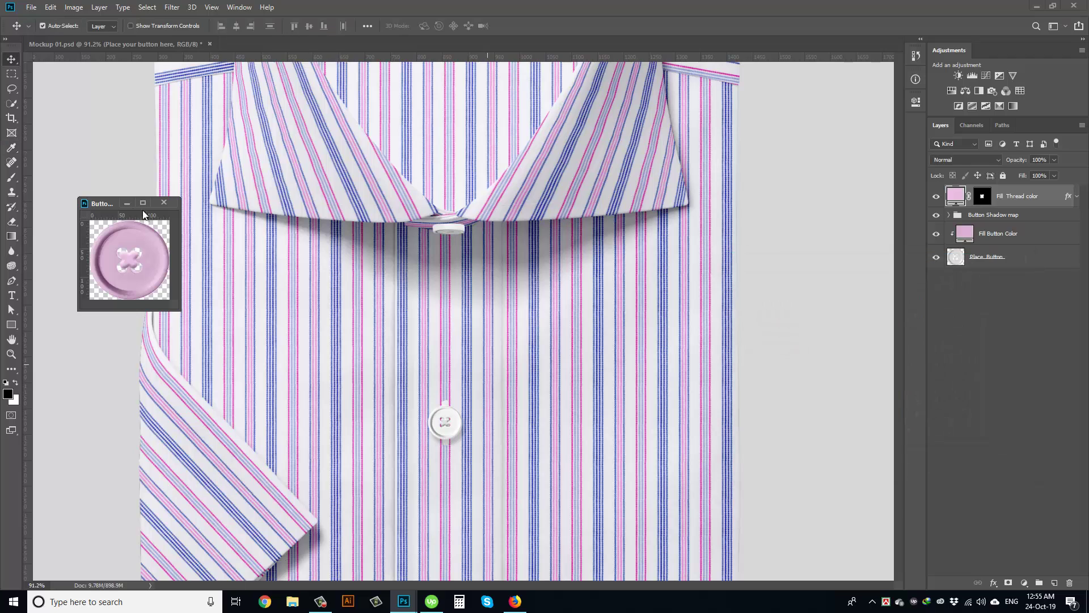
click(164, 204)
click(483, 222)
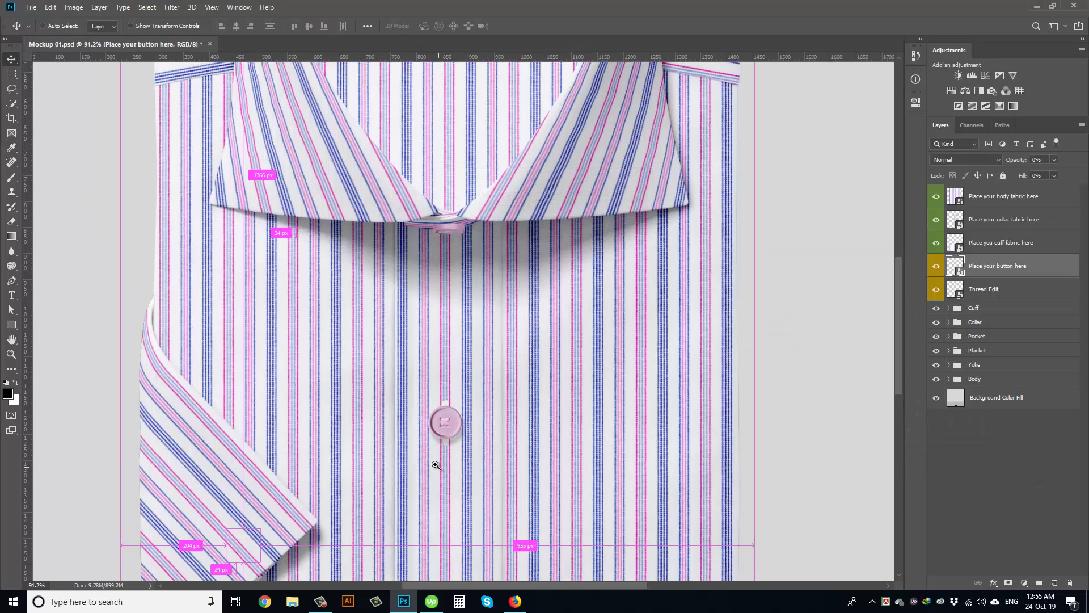
In the "Thread Edit" smart object, set the Thread color edit fill to pale blue #bec2df sampled from the stripes and save it.
drag(437, 465, 411, 461)
scroll(411, 461, up, 3)
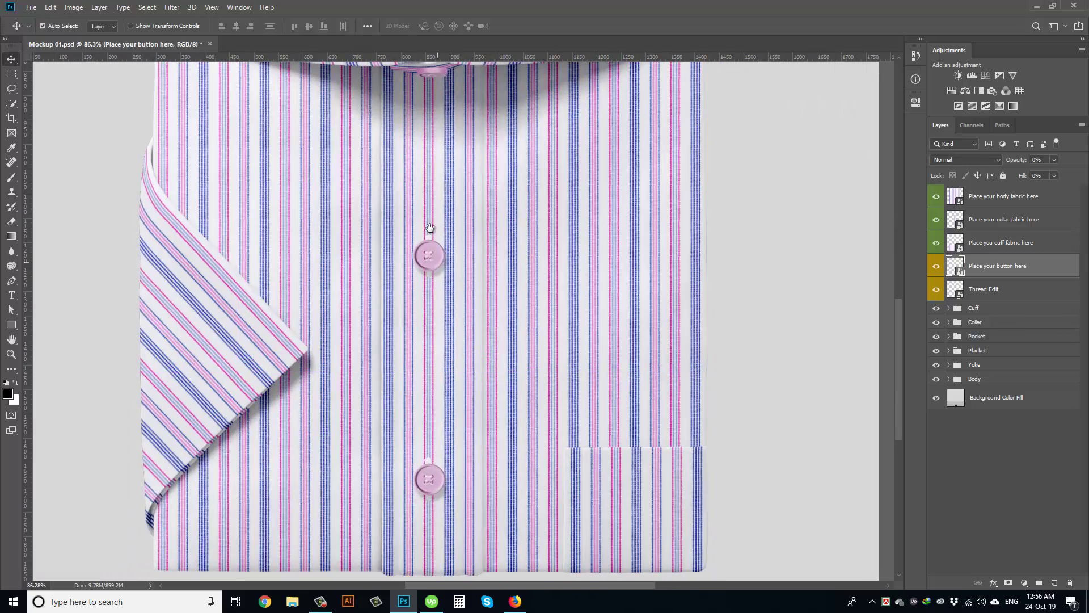
drag(431, 132, 423, 319)
drag(422, 275, 447, 277)
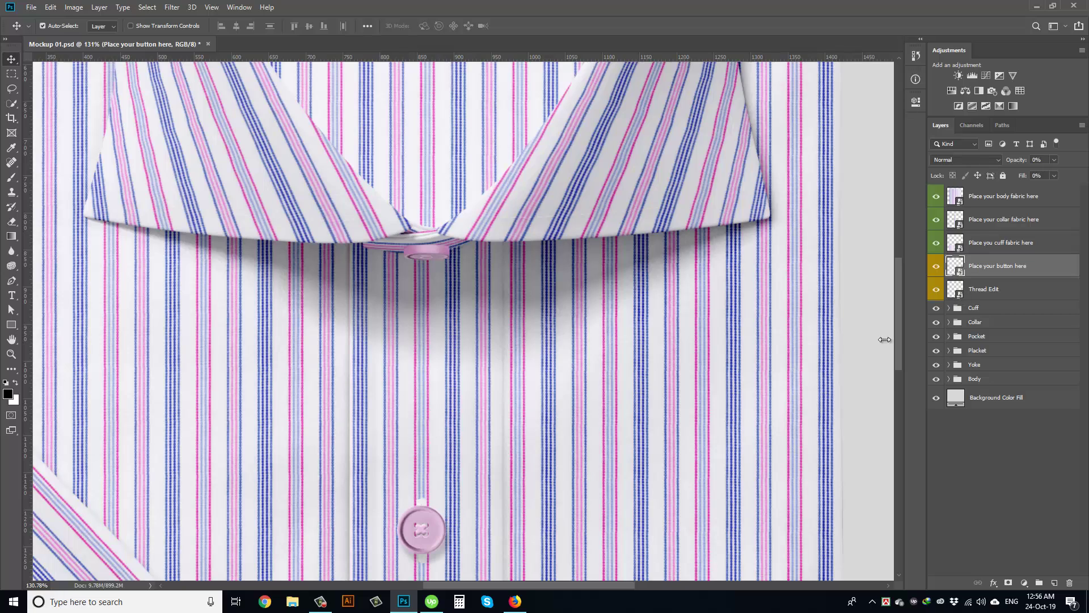
scroll(602, 408, down, 3)
double_click(959, 292)
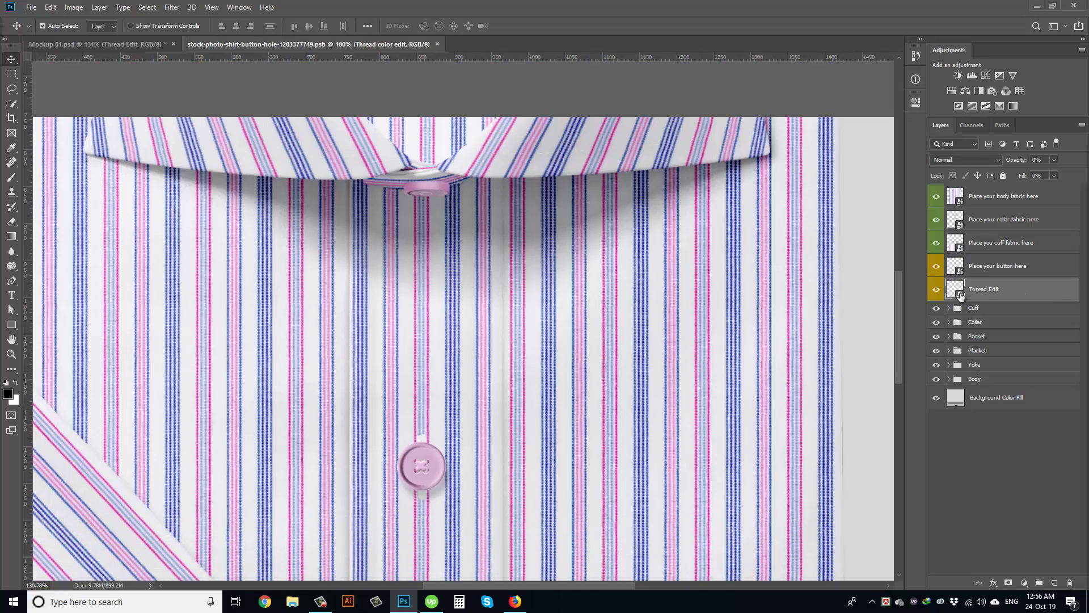
drag(396, 44, 276, 274)
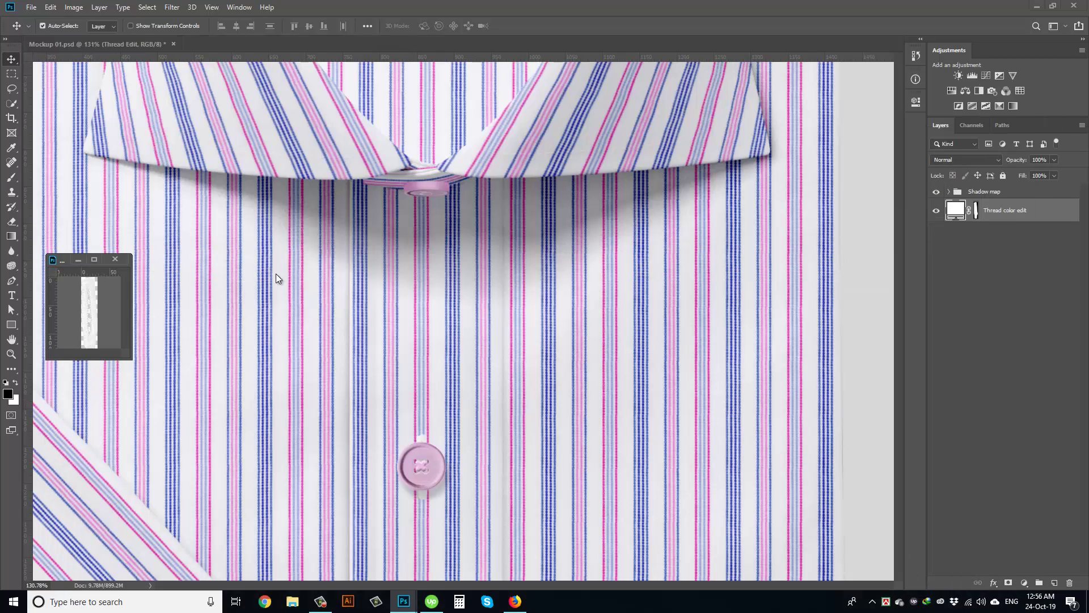
double_click(957, 212)
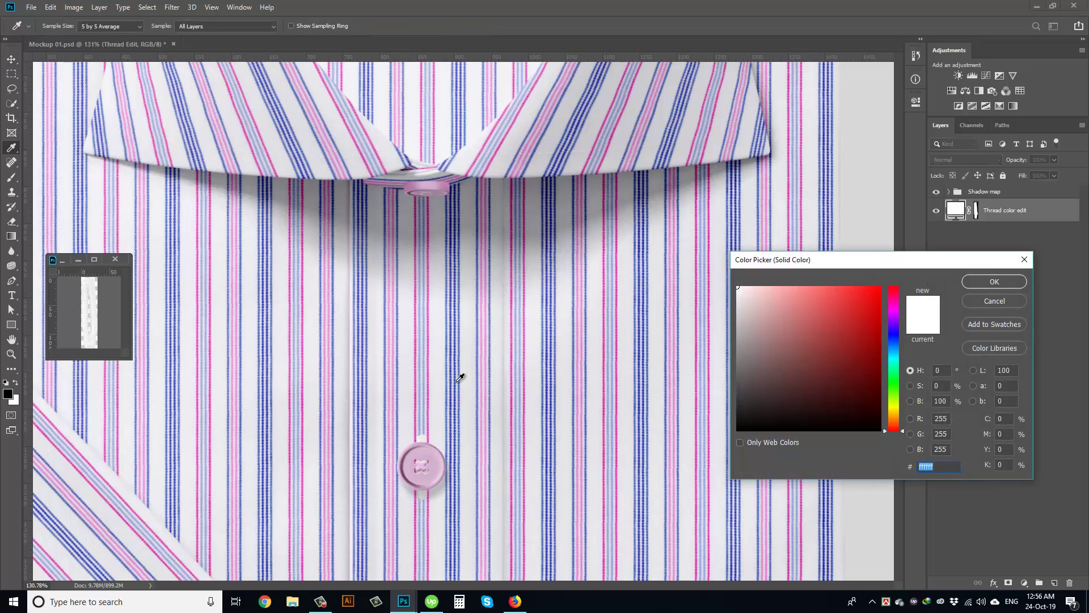
click(424, 392)
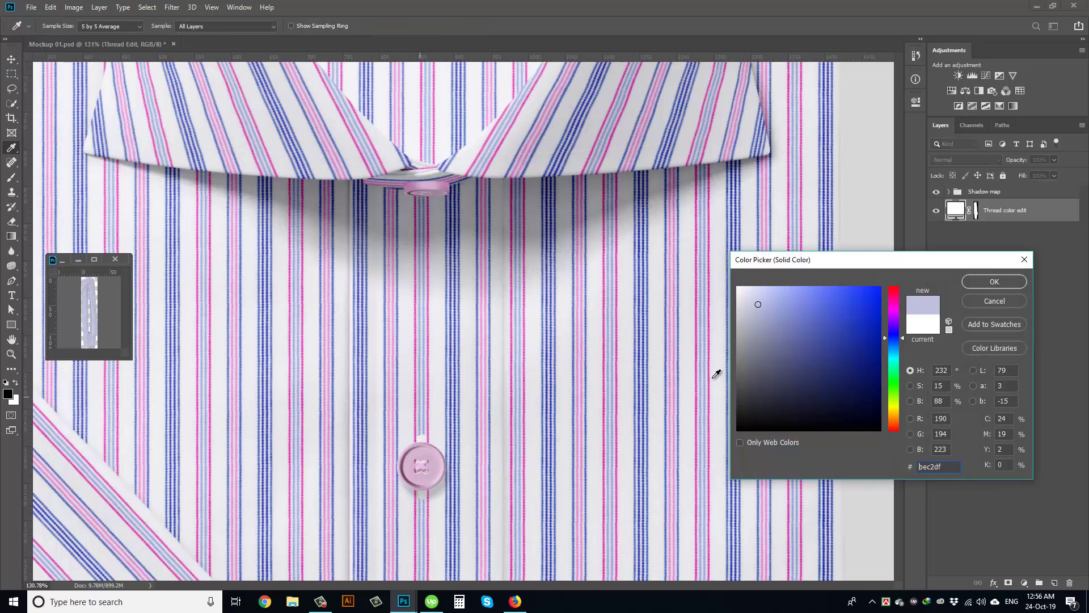
click(985, 282)
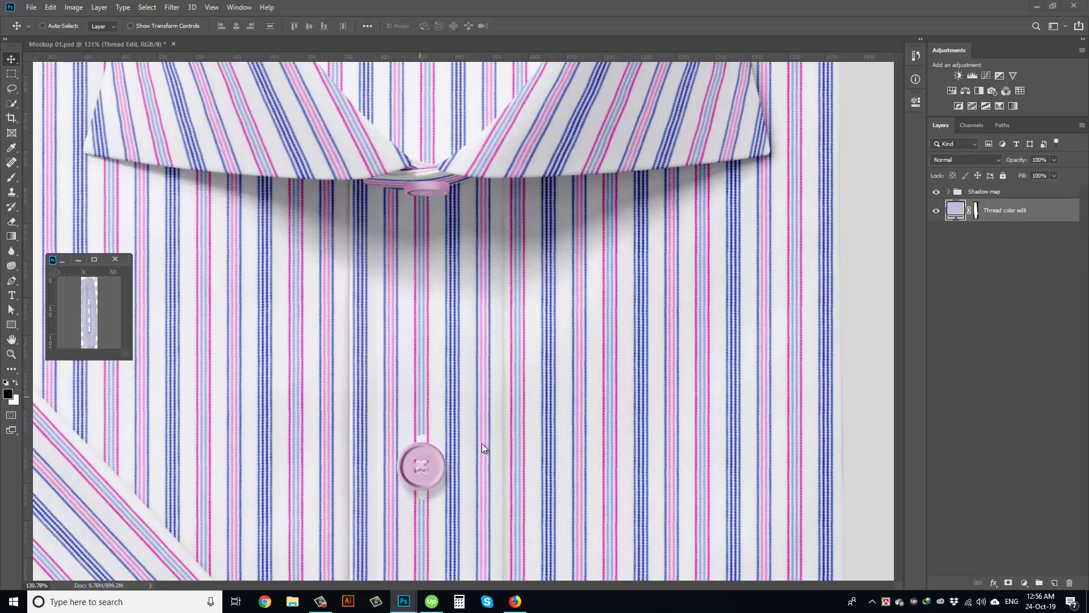
key(ctrl+s)
Change the Thread color edit fill to pink #e176c5, then save and close the buttonhole smart object.
double_click(956, 213)
text(0022ff)
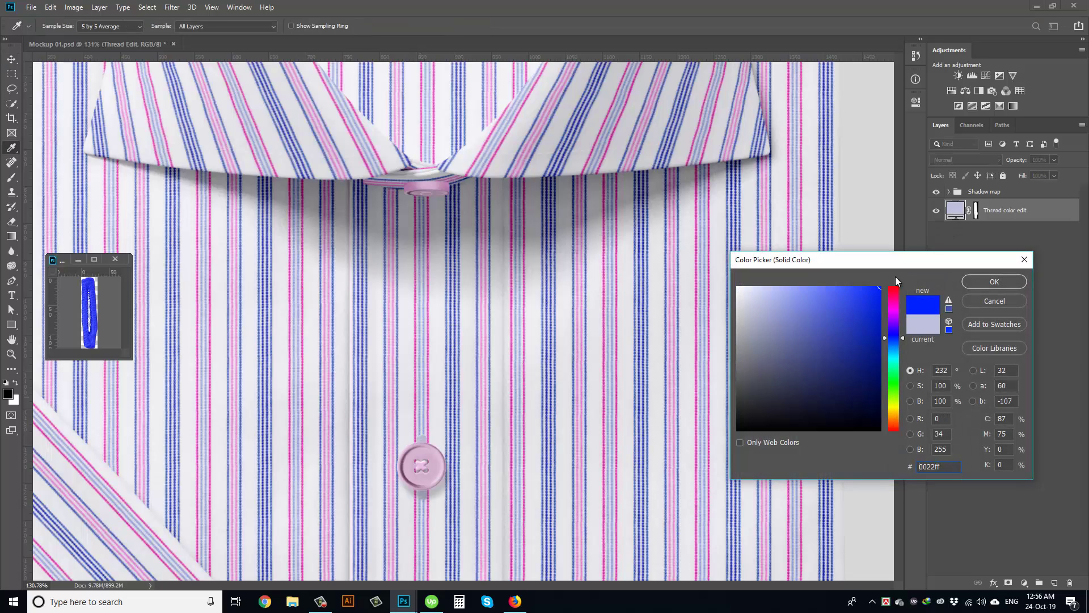
drag(905, 363, 894, 311)
click(430, 426)
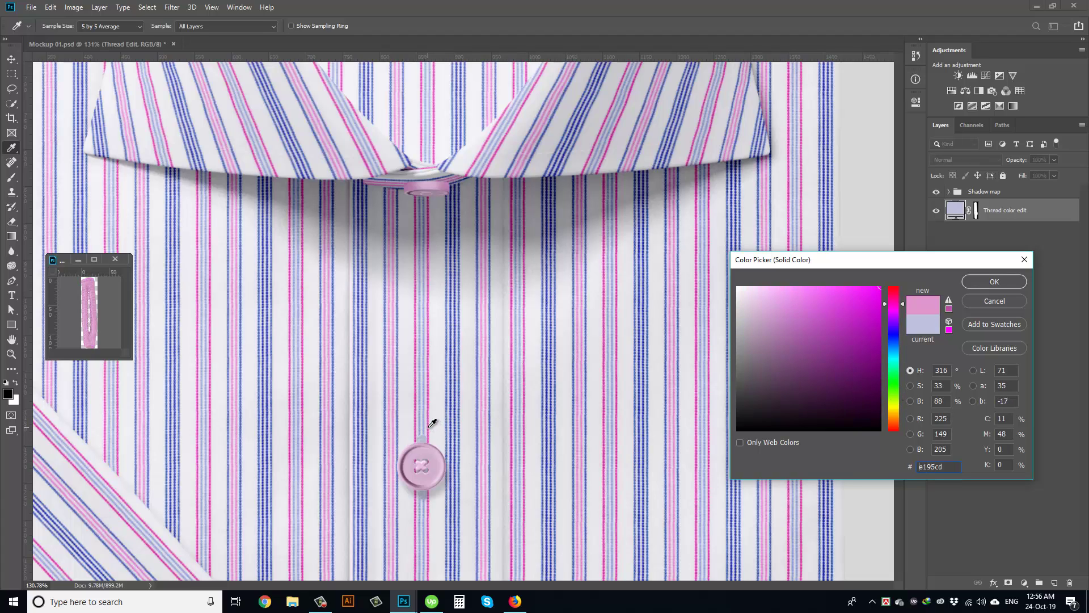
click(806, 303)
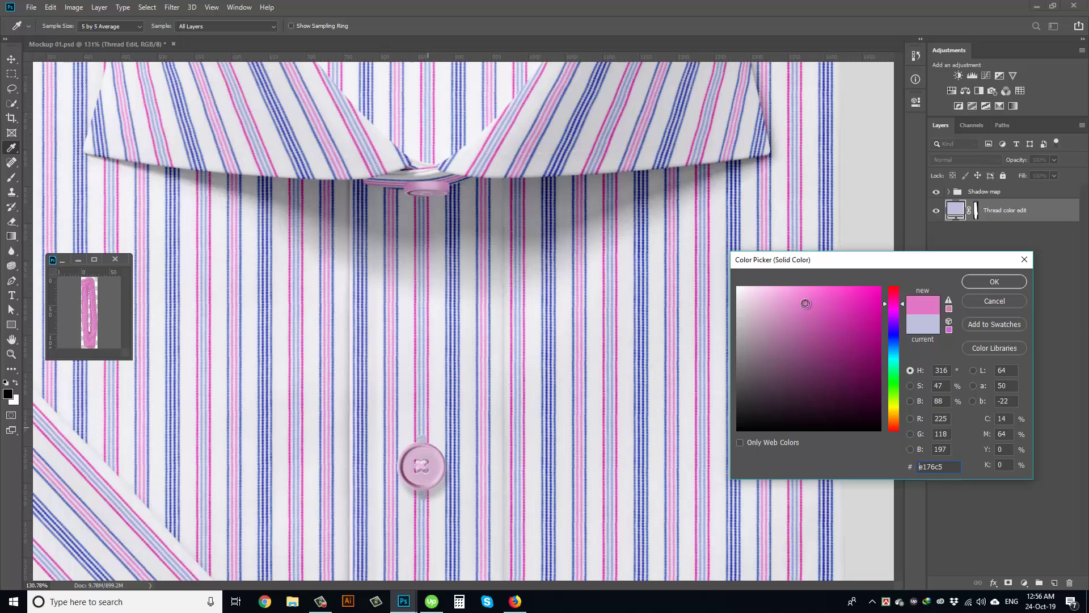
click(994, 282)
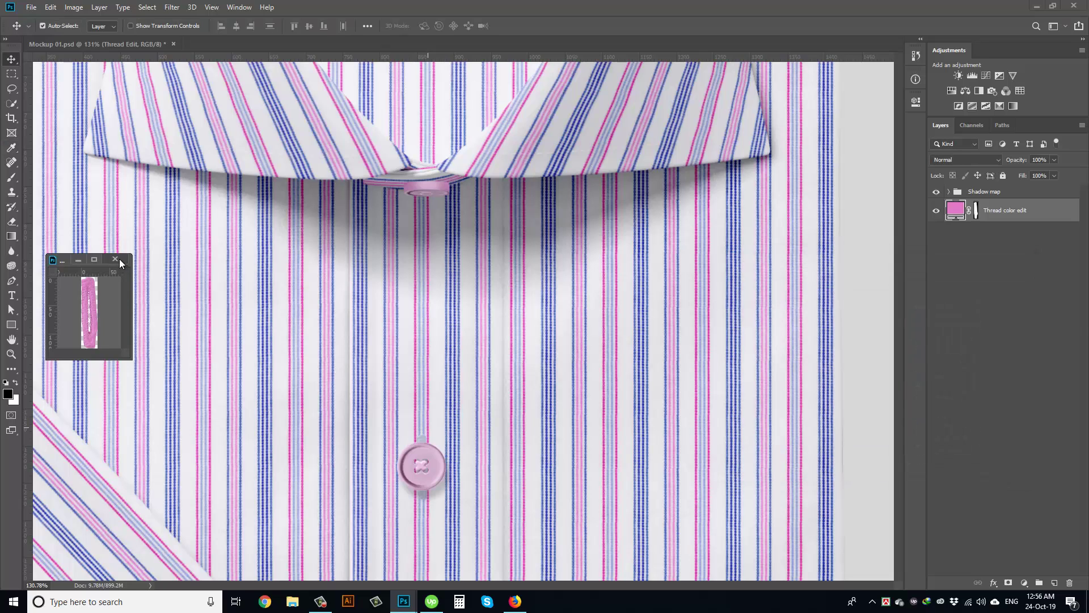
click(115, 260)
click(495, 228)
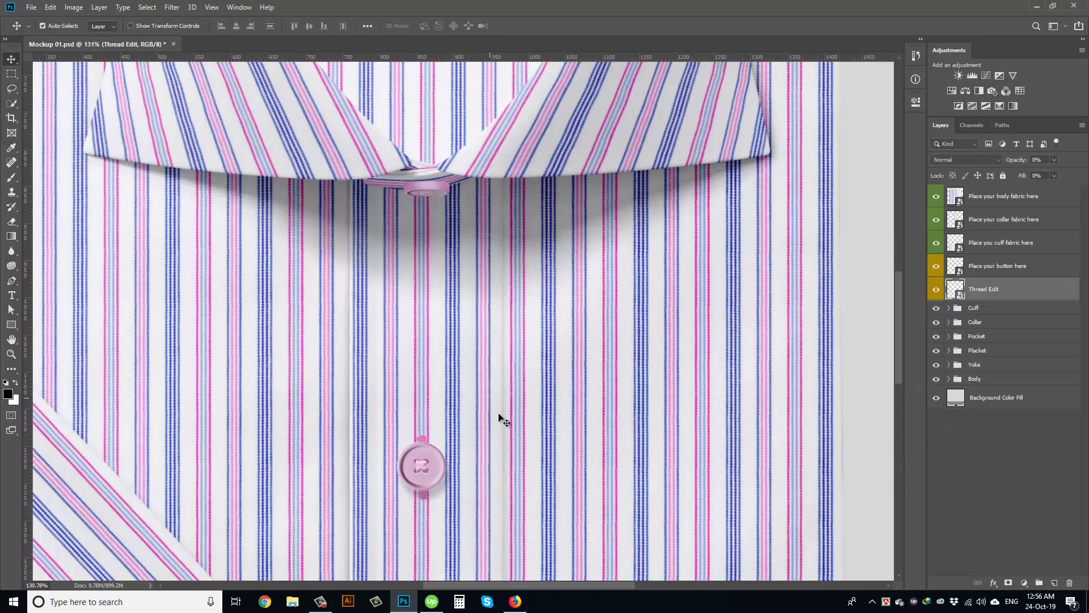
Reopen the "Thread Edit" smart object, set the Thread color edit fill to white, then save and close it.
scroll(410, 323, down, 5)
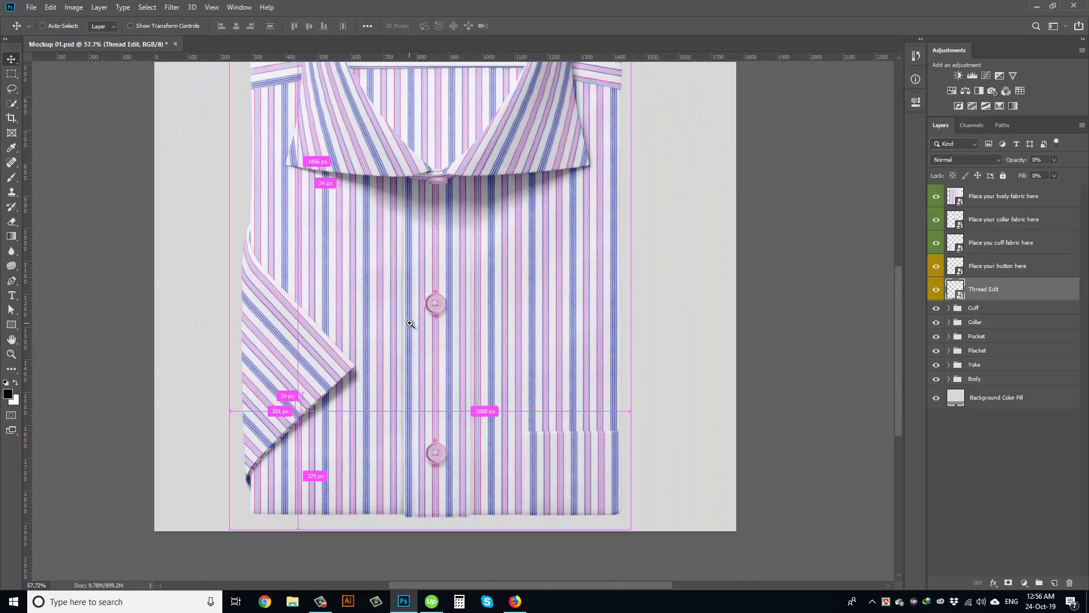
scroll(426, 307, up, 5)
double_click(956, 291)
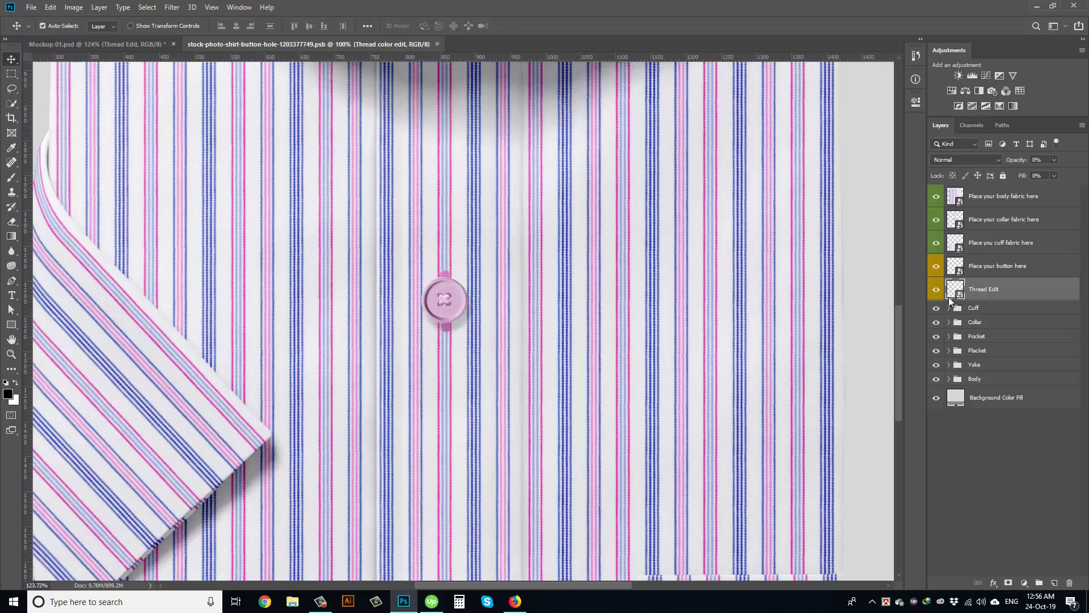
double_click(952, 215)
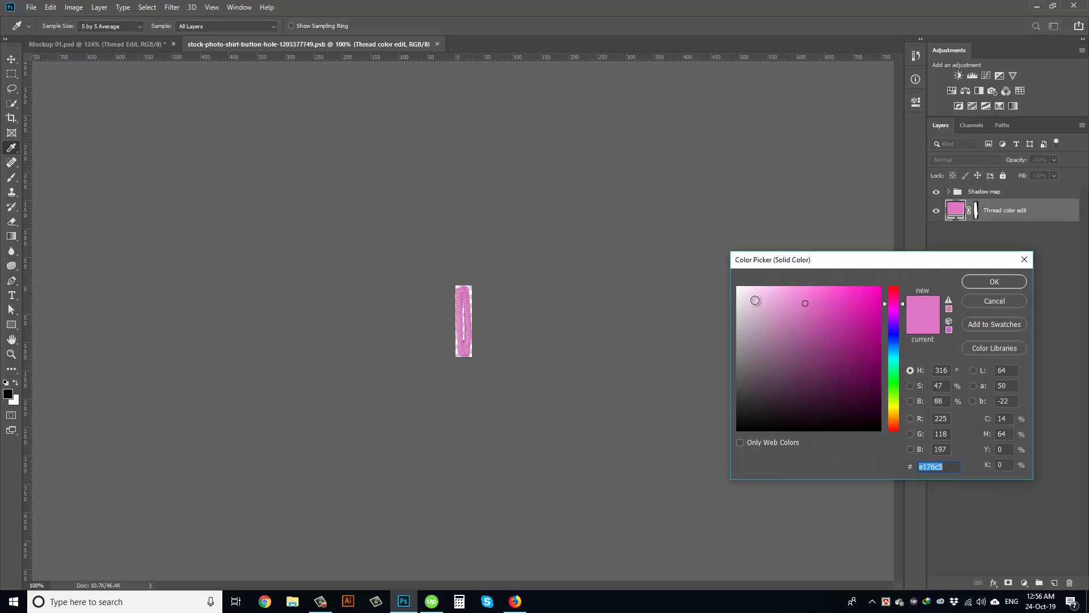
drag(756, 299, 701, 263)
click(1005, 284)
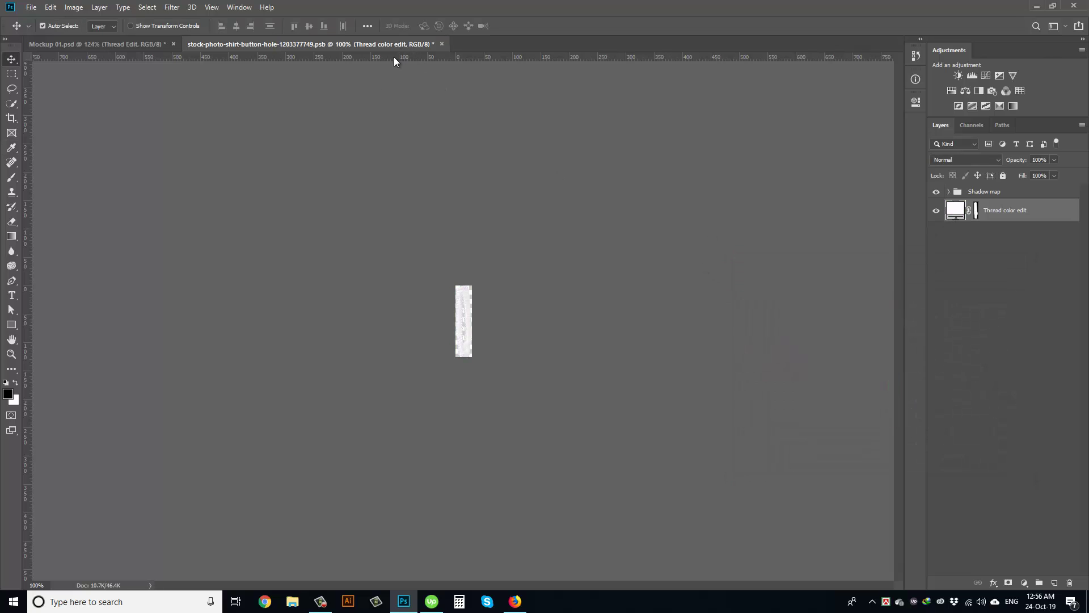
drag(393, 45, 291, 274)
click(117, 261)
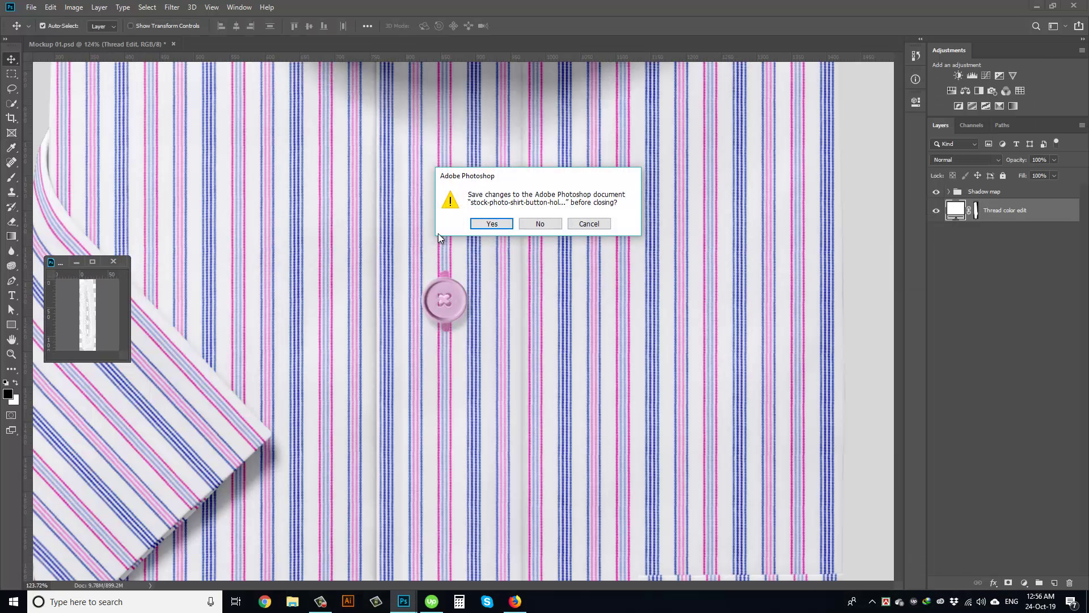
click(492, 223)
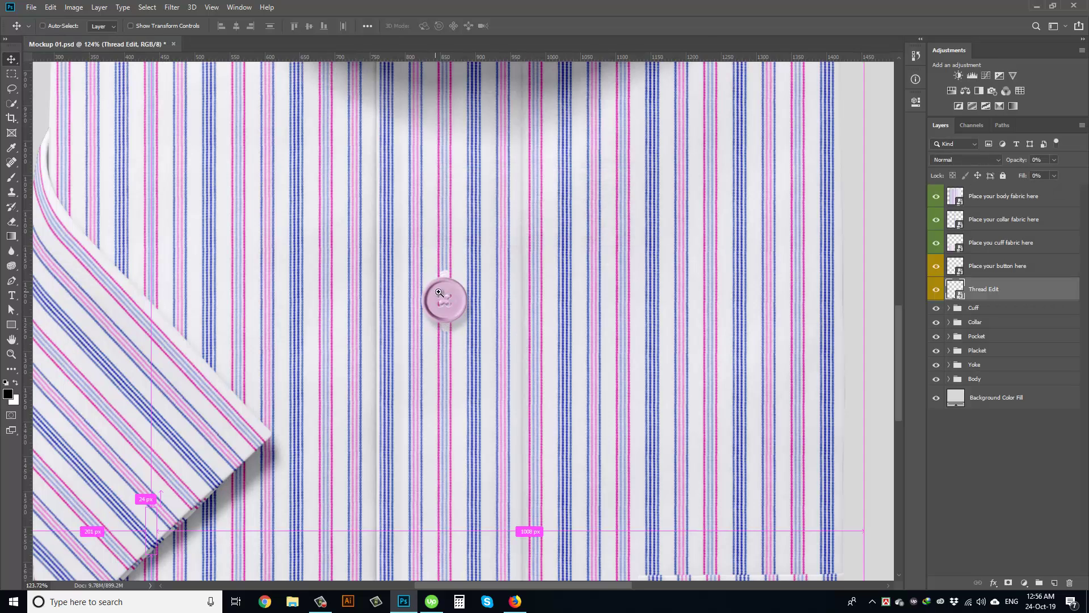
Reopen the "Place your button here" smart object and set the Fill Button Color to white.
key(ctrl+plus)
double_click(955, 265)
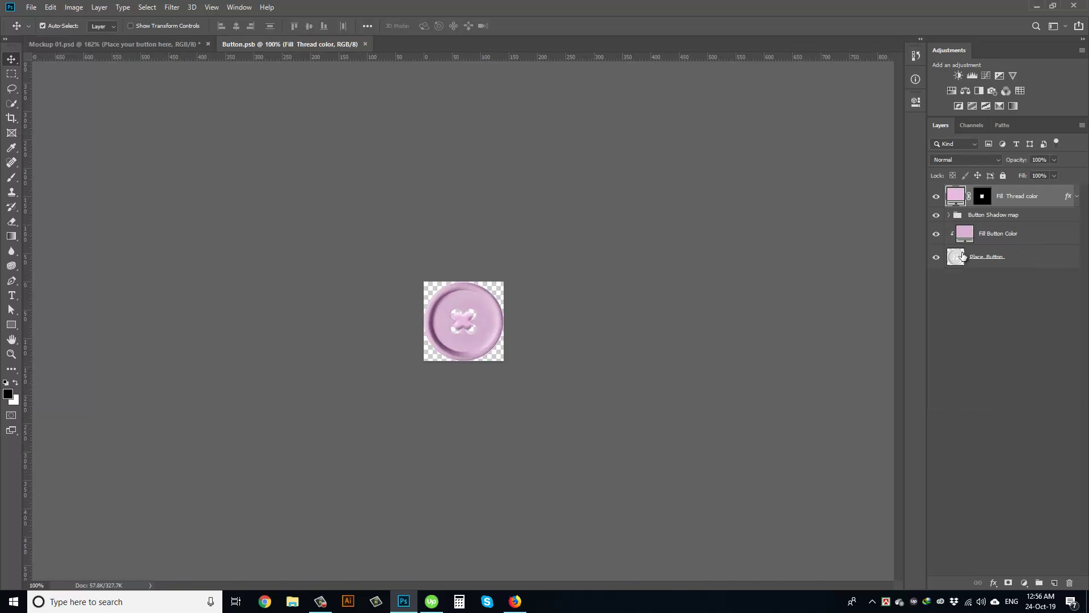
double_click(964, 233)
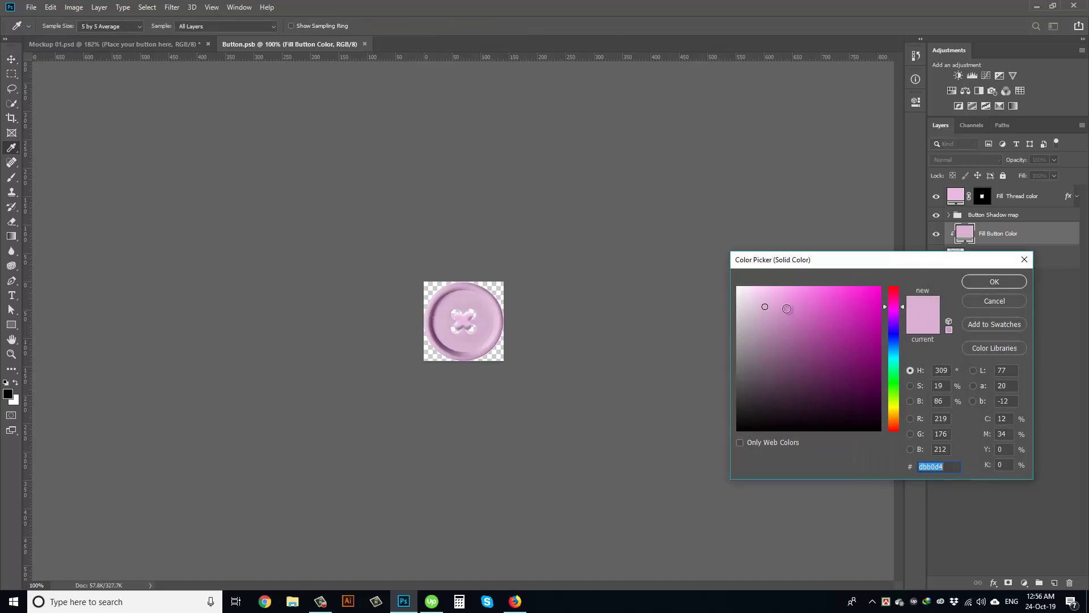
drag(785, 308, 711, 281)
click(983, 278)
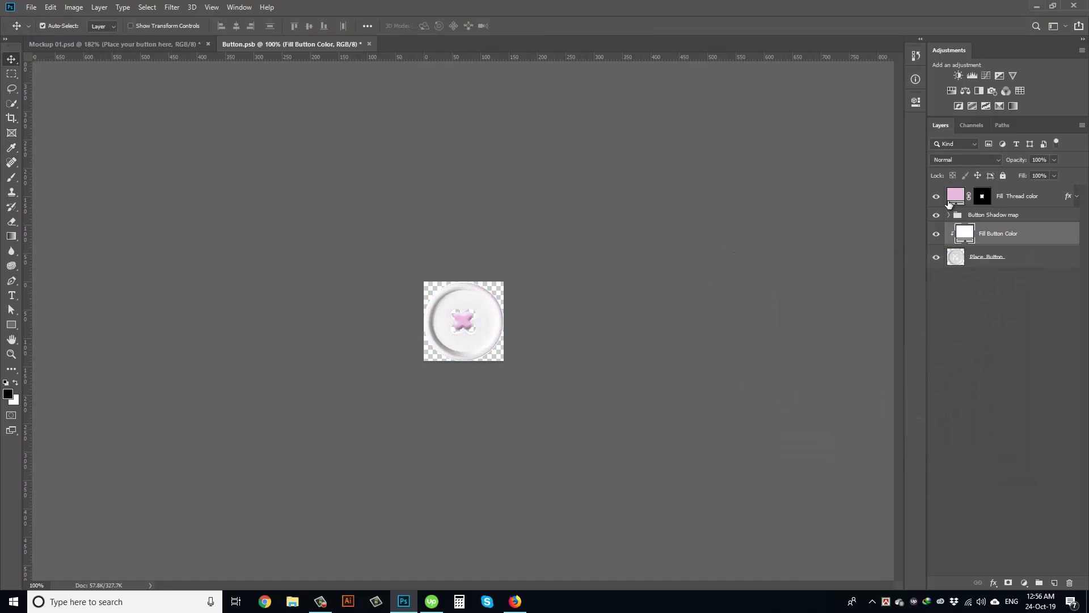
Set the button's Fill Thread color to white #ffffff, then save and close the smart object.
click(956, 201)
double_click(956, 200)
drag(768, 300, 742, 288)
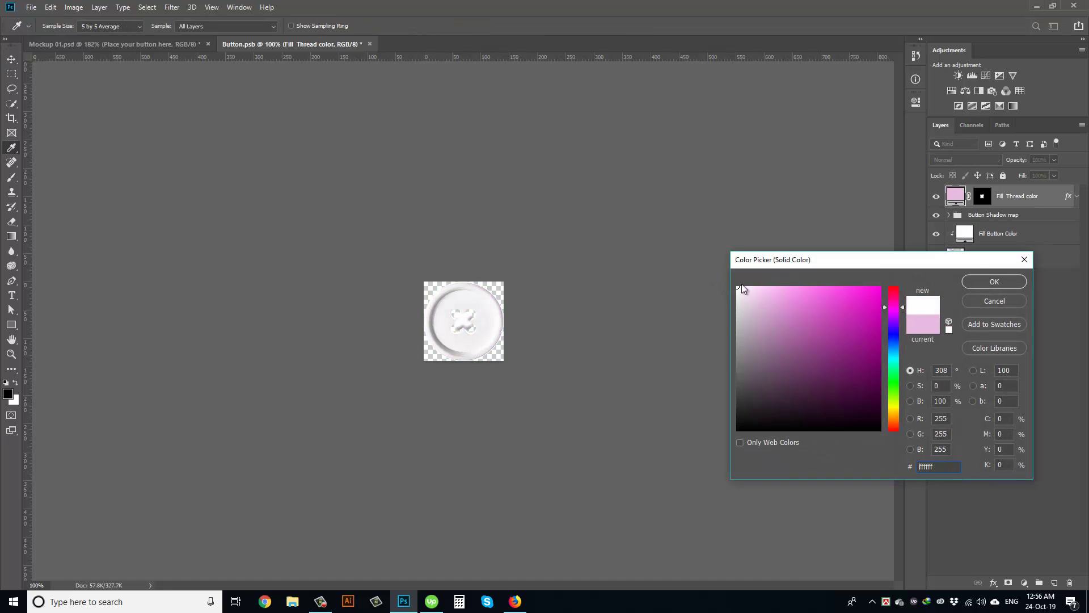
click(988, 283)
drag(307, 45, 239, 258)
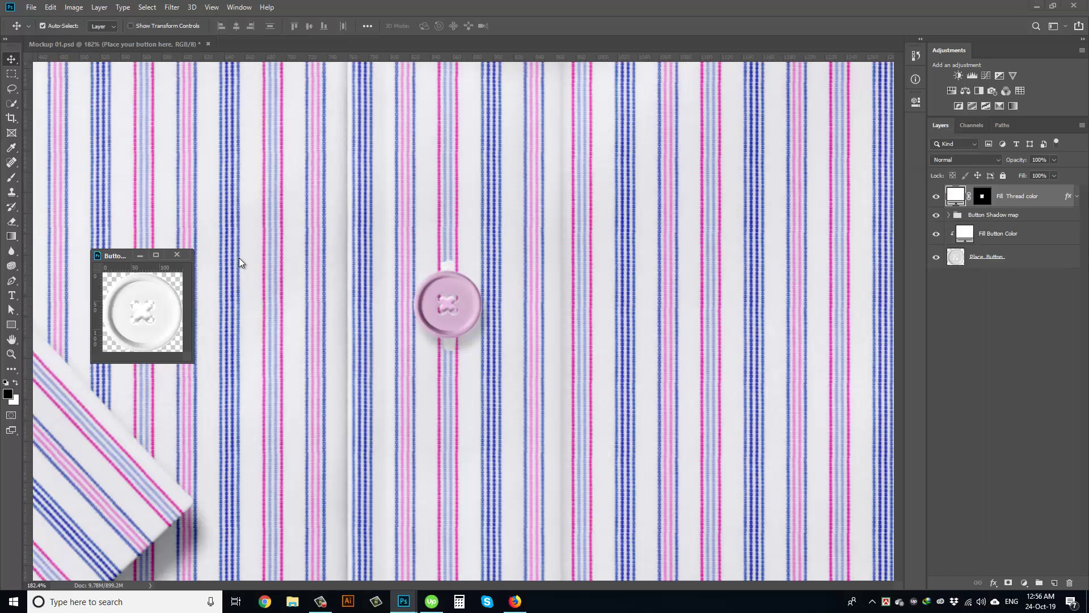
click(185, 256)
click(502, 222)
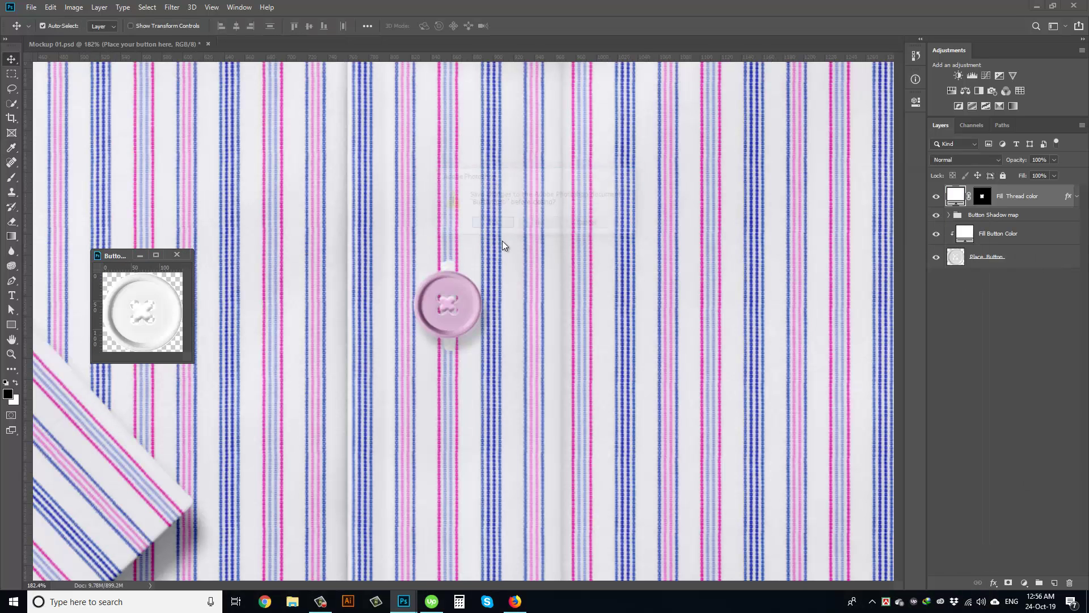
Expand the Cuff group and hide the 11. Short Sleeve cuff on the shirt.
key(ctrl+0)
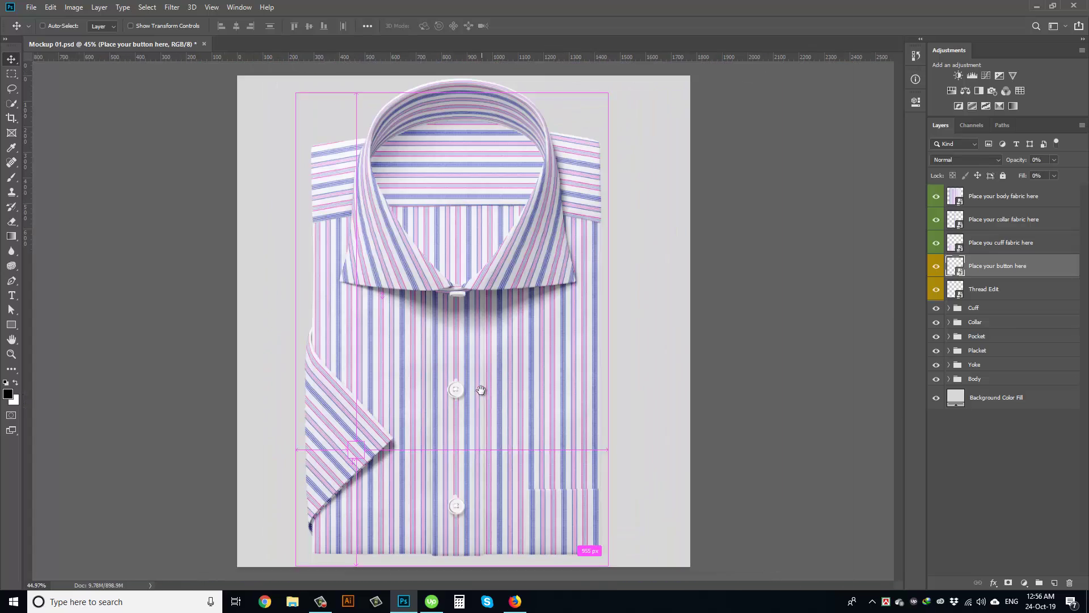
drag(463, 489, 479, 487)
drag(517, 311, 538, 414)
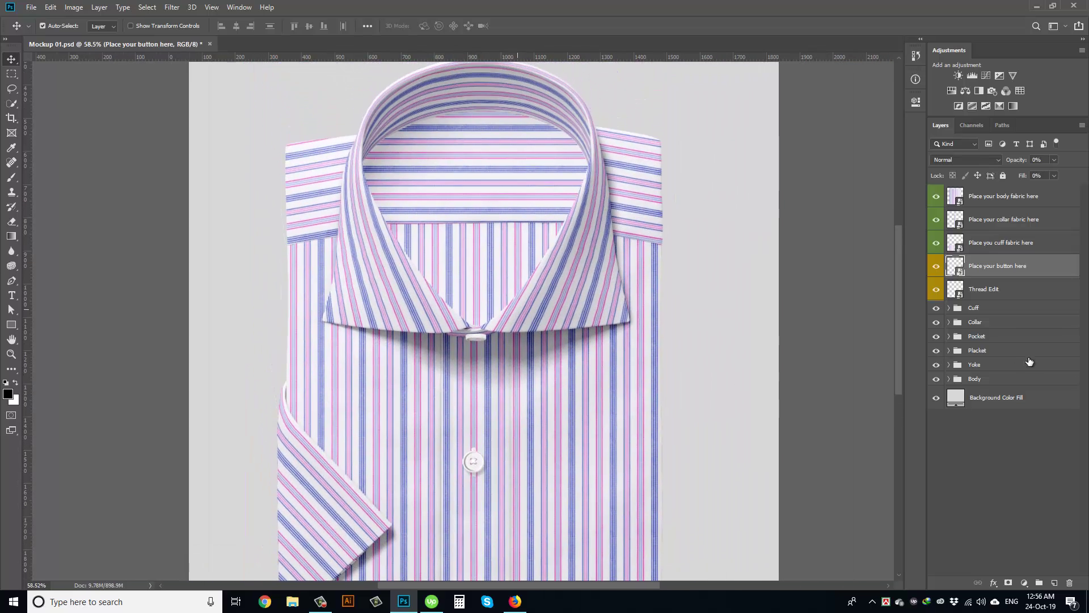
click(949, 308)
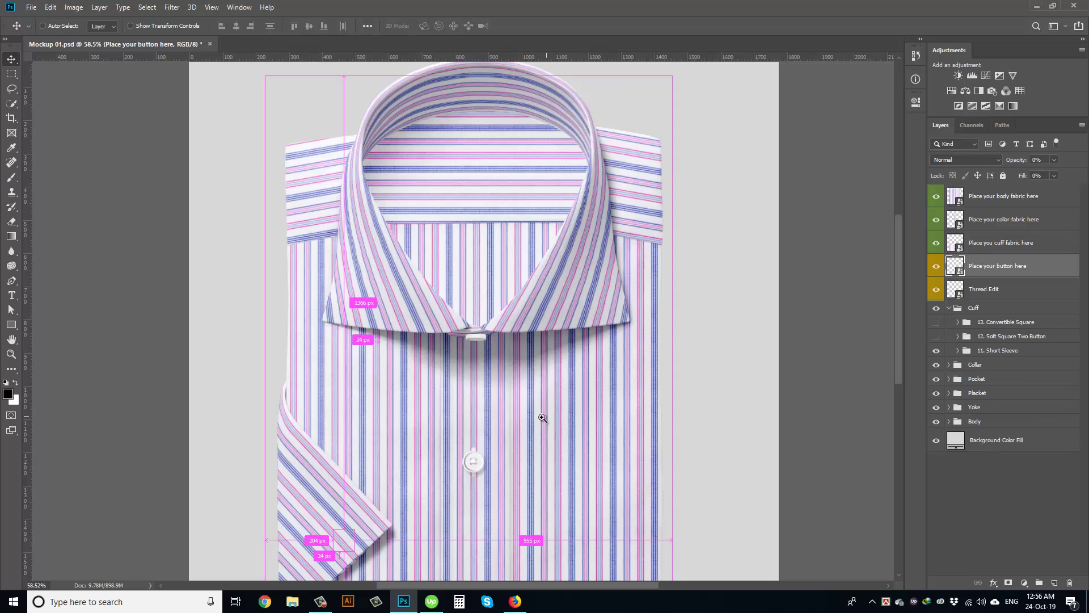
scroll(505, 414, down, 2)
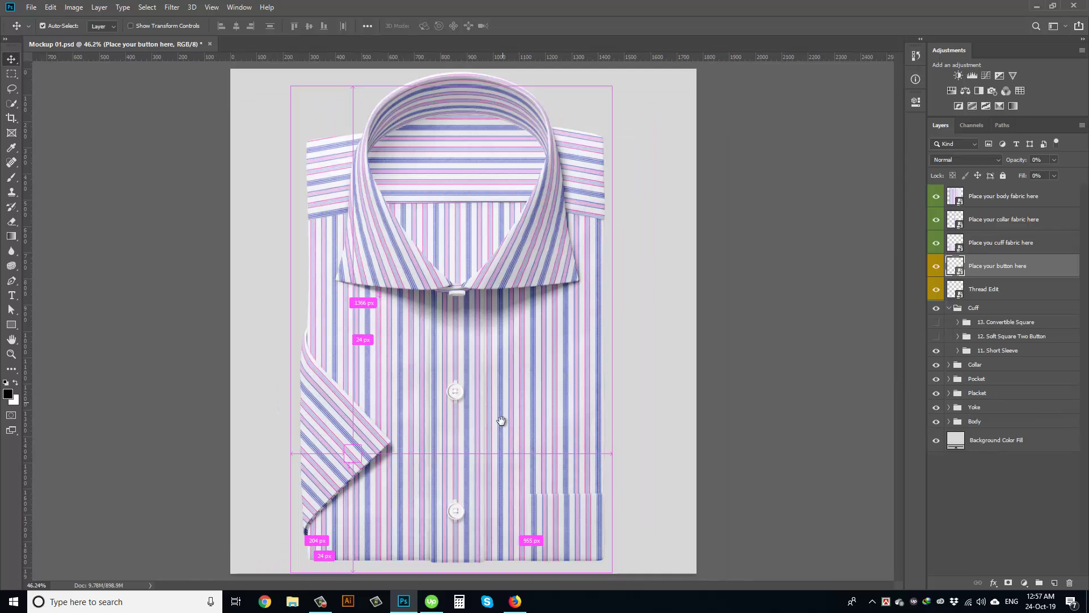
click(936, 350)
scroll(386, 454, up, 3)
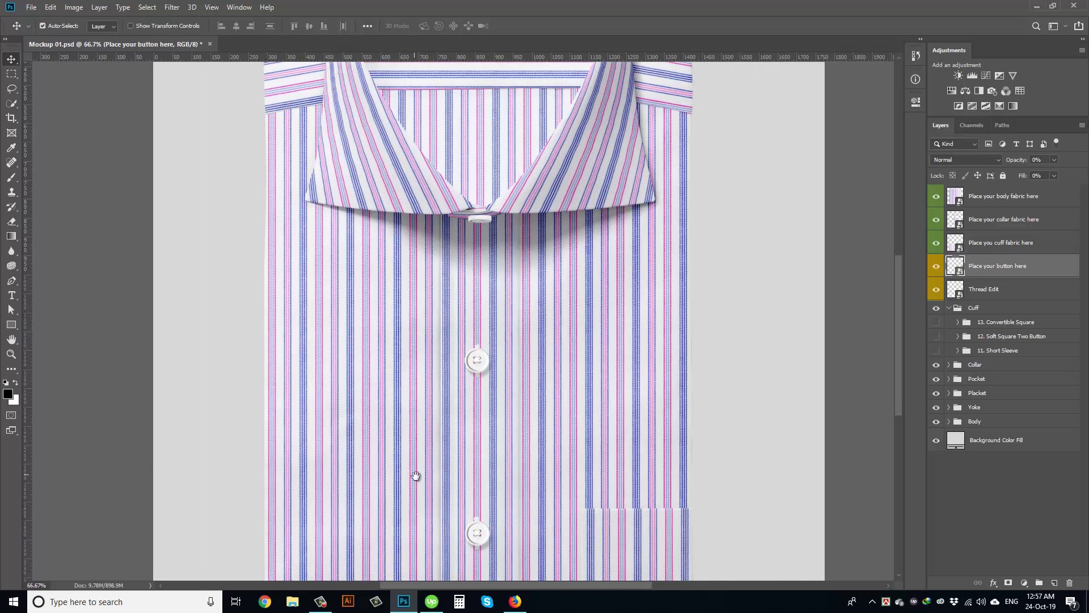
drag(415, 476, 505, 333)
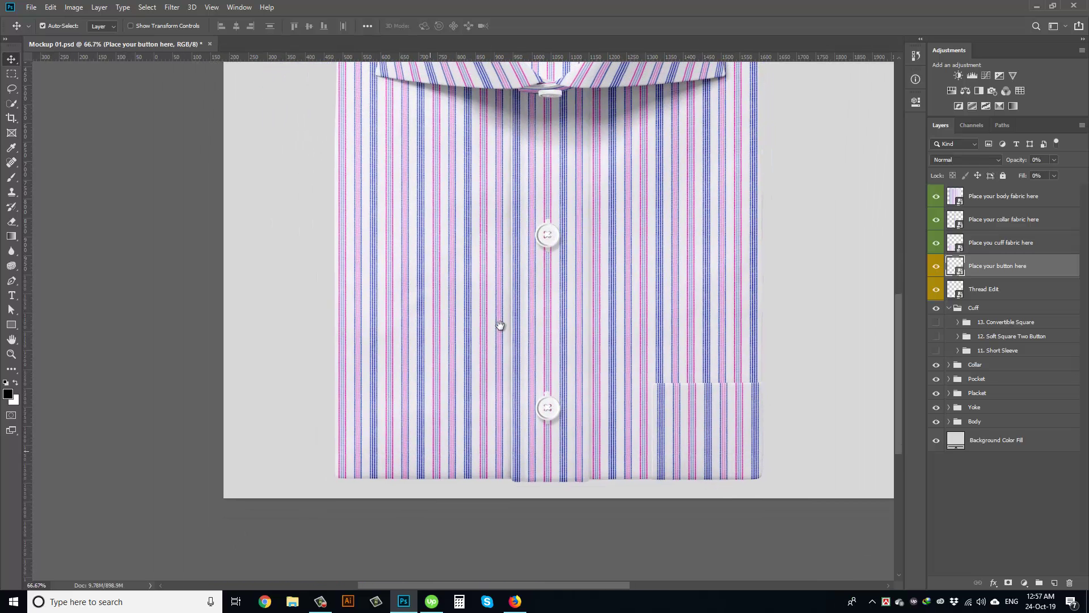
Preview the 12. Soft Square Two Button cuff and replace it with the 13. Convertible Square cuff.
click(937, 350)
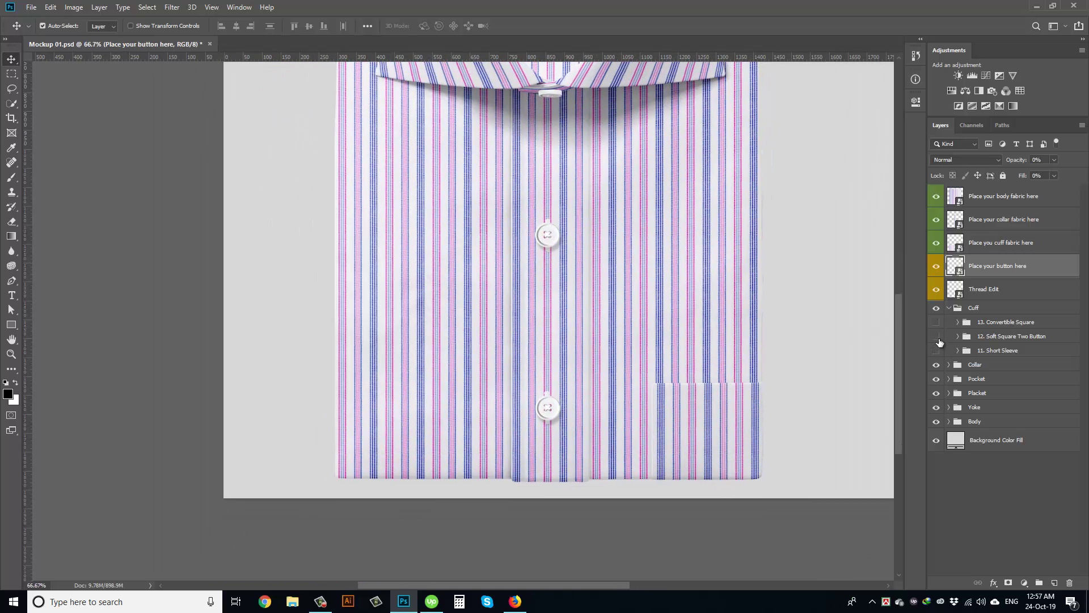
click(937, 336)
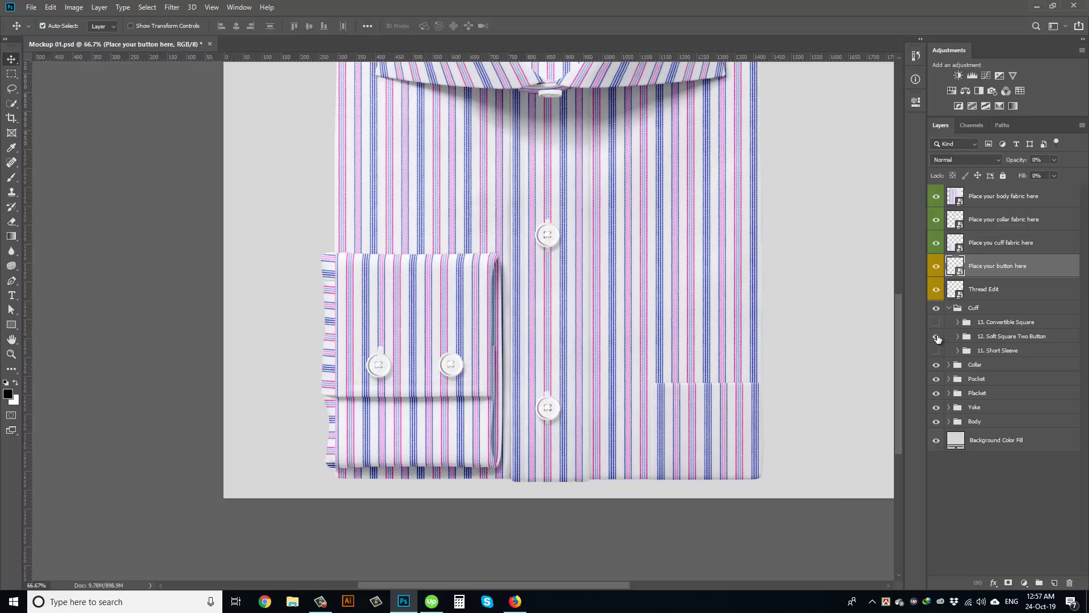
click(937, 336)
click(936, 322)
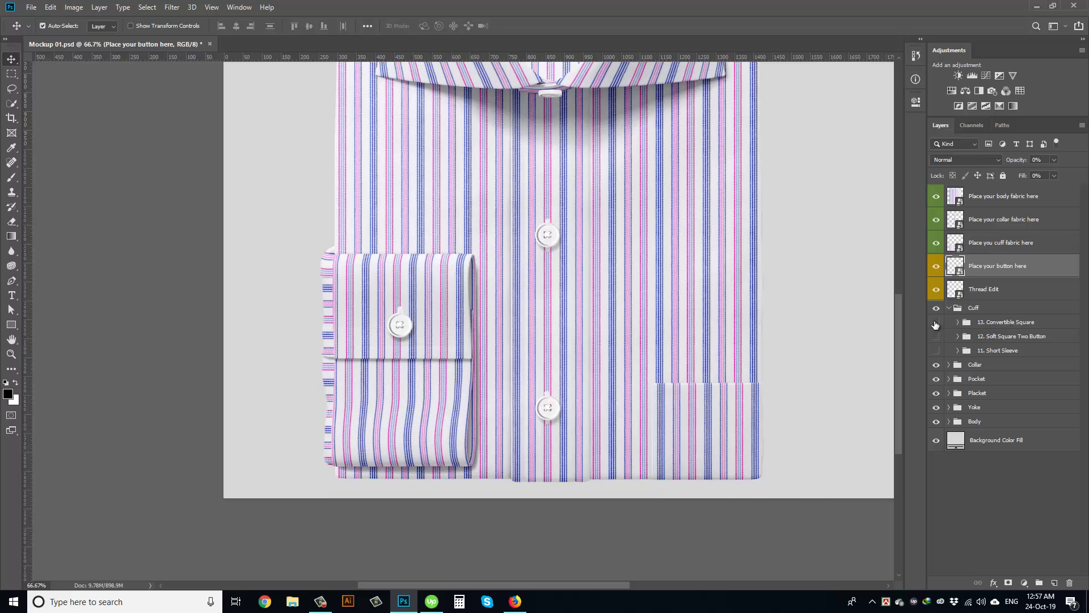
Cycle through the three cuff styles, leave only 11. Short Sleeve visible, and collapse the Cuff group.
click(936, 323)
click(936, 324)
click(936, 337)
click(937, 337)
click(936, 351)
click(937, 349)
click(936, 336)
click(936, 323)
click(936, 336)
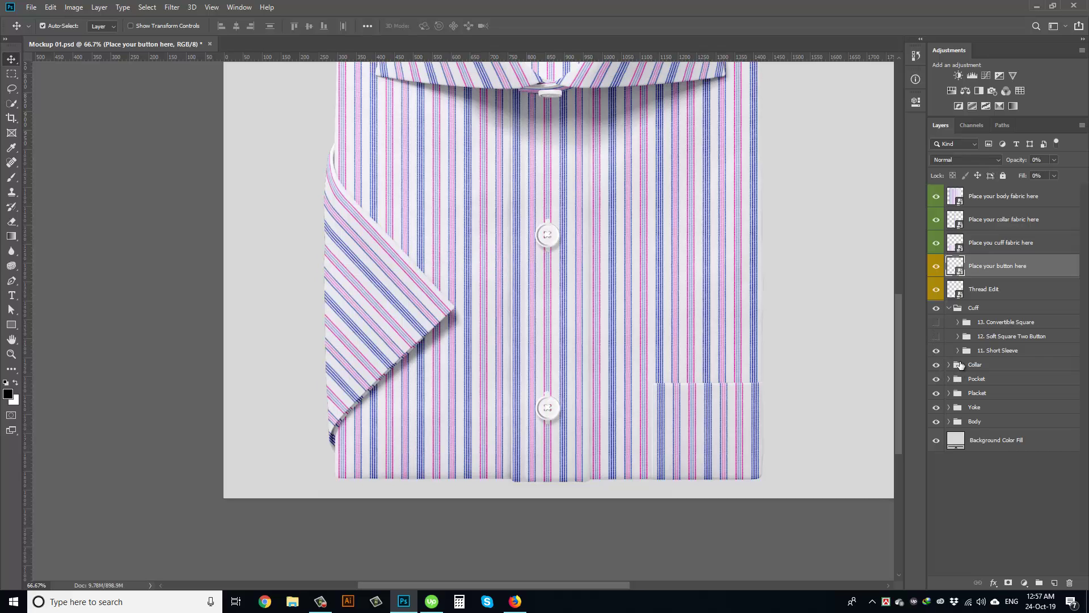
click(949, 308)
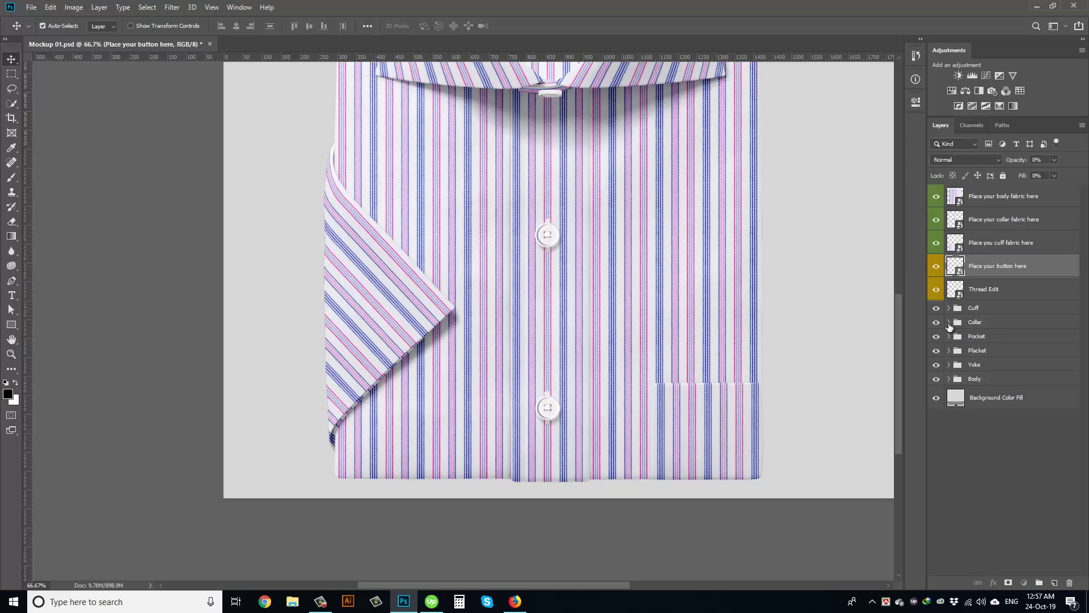
Expand the Collar group and switch its Button subgroup off and back on.
click(949, 322)
drag(537, 241, 542, 524)
click(936, 337)
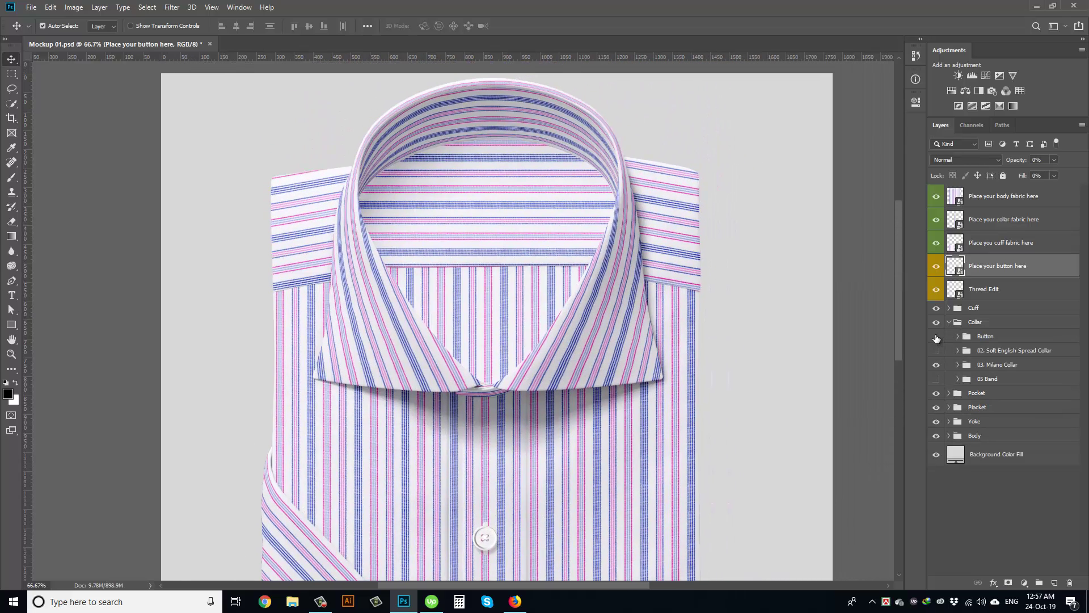
click(936, 337)
Hide 03. Milano Collar, preview 02. Soft English Spread Collar, and show the 05 Band collar in its place.
click(937, 365)
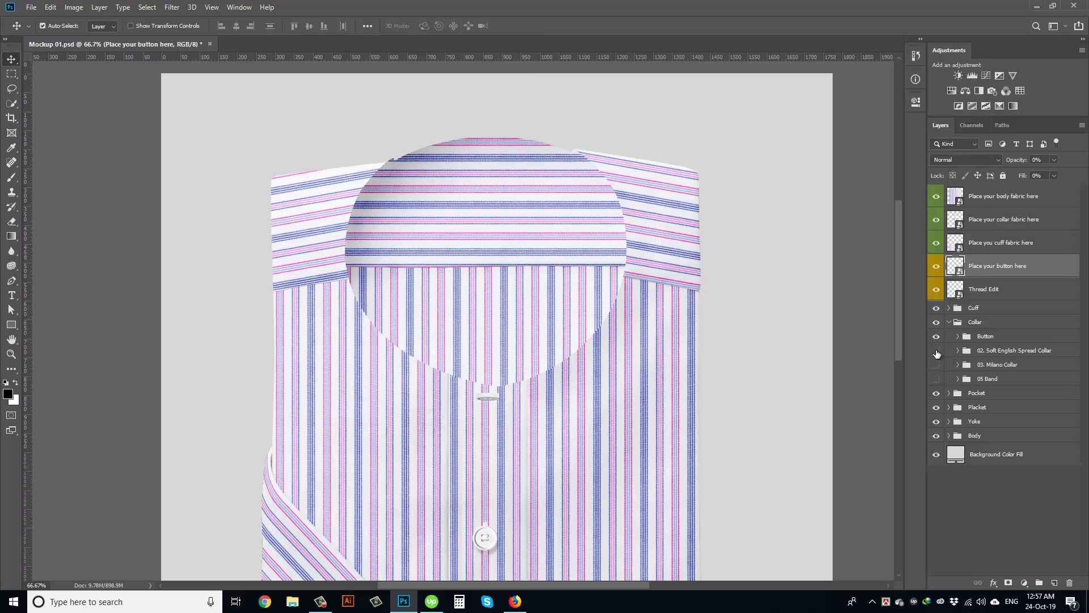
click(936, 351)
click(936, 365)
click(936, 365)
click(936, 365)
click(937, 378)
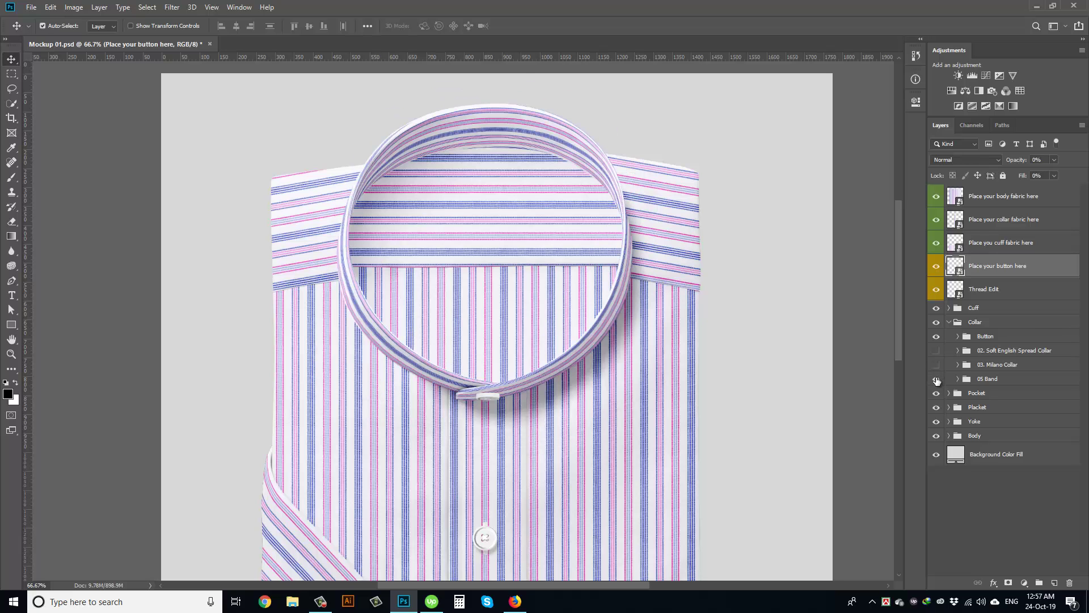
ctrl+click(505, 410)
drag(526, 300, 490, 428)
scroll(489, 427, down, 3)
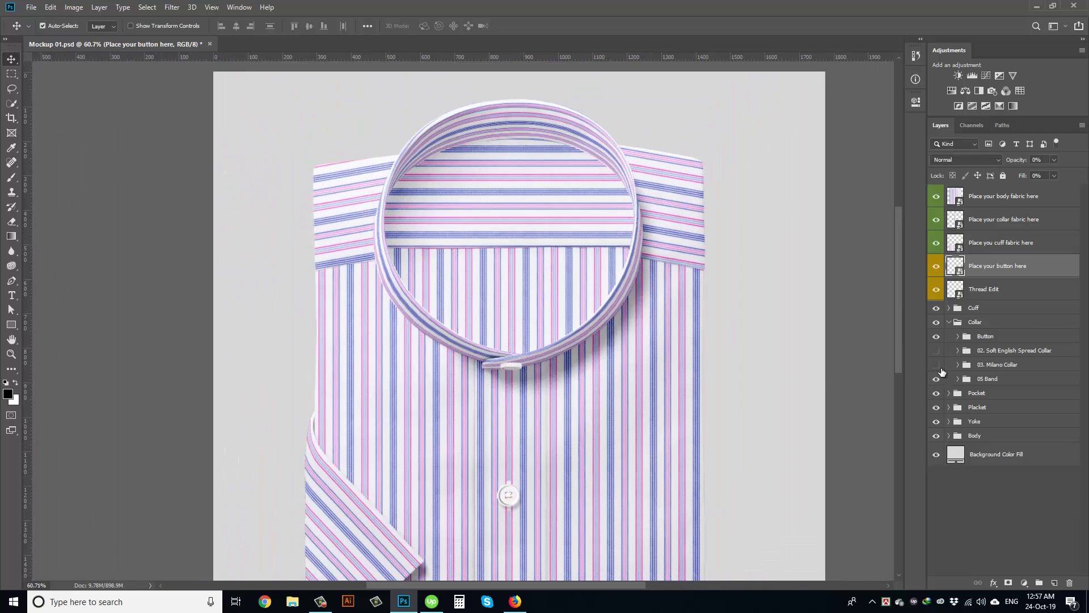
Hide the 05 Band collar, show 03. Milano Collar again, and collapse the Collar group.
click(937, 379)
click(937, 364)
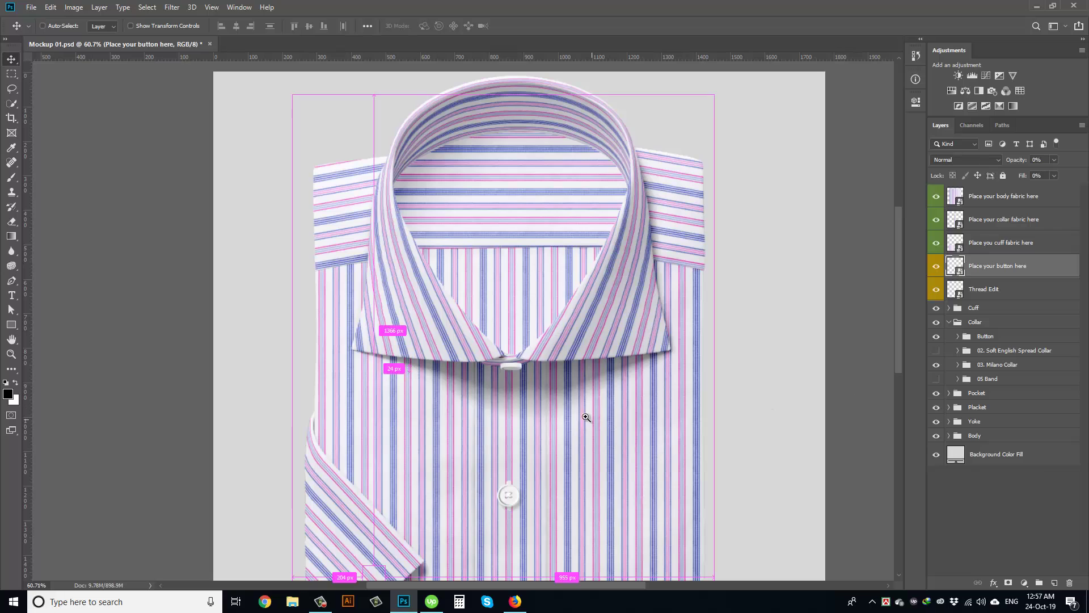
scroll(583, 413, down, 2)
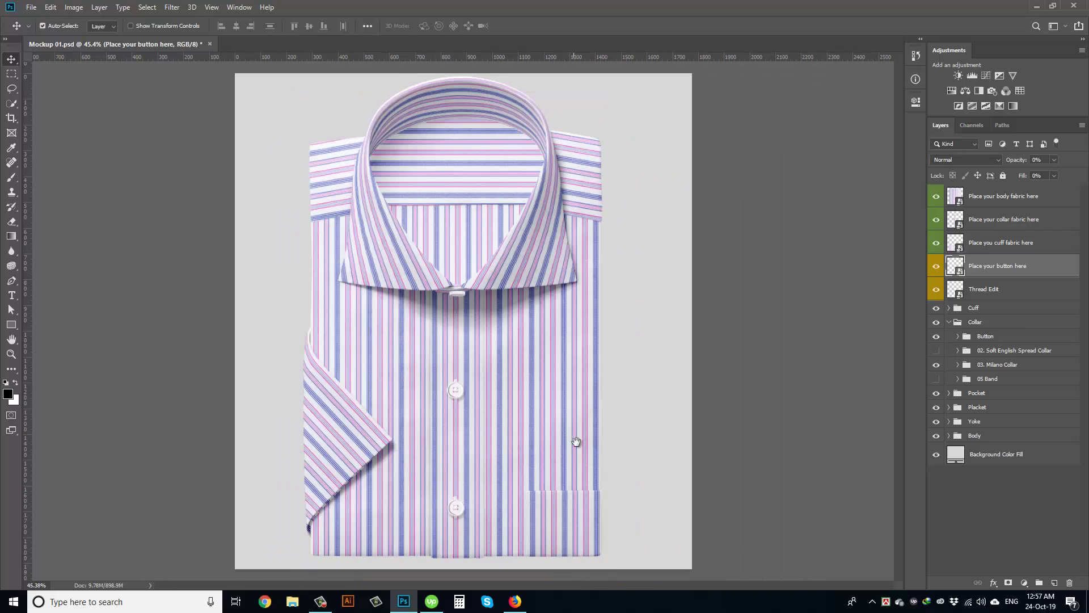
click(948, 322)
Expand the Pocket group, preview 06. Angled Pocket, and hide the whole Cuff group to uncover the pocket area.
click(949, 336)
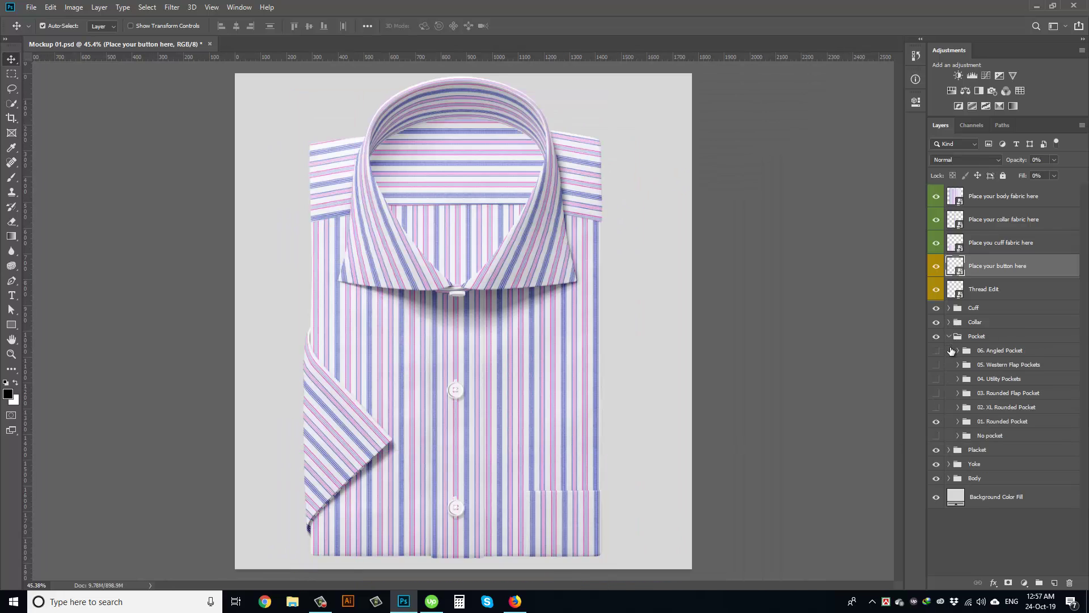
key(ctrl+plus)
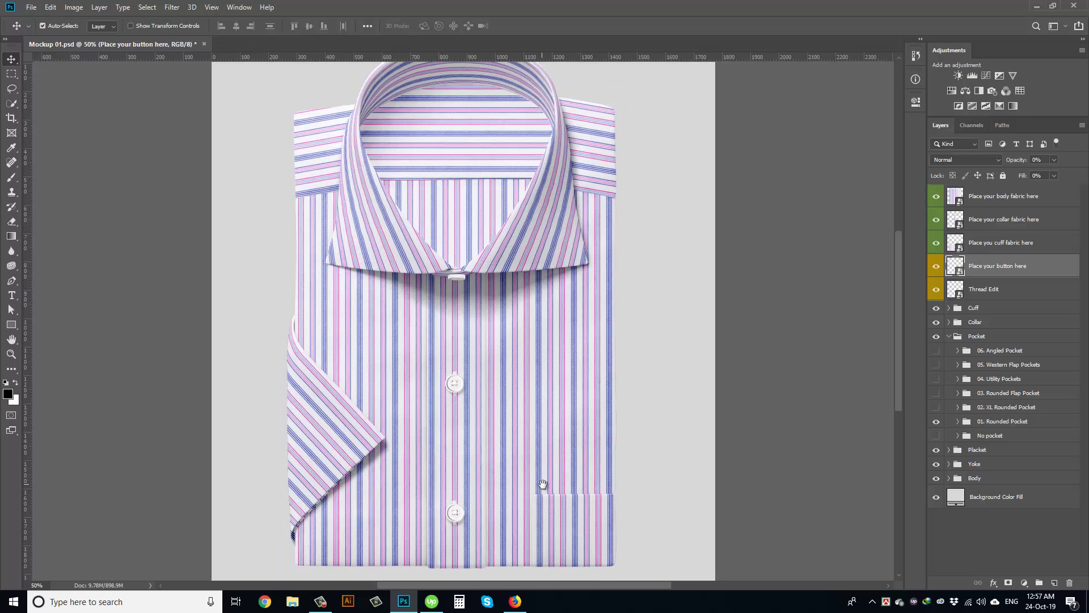
drag(543, 493, 643, 394)
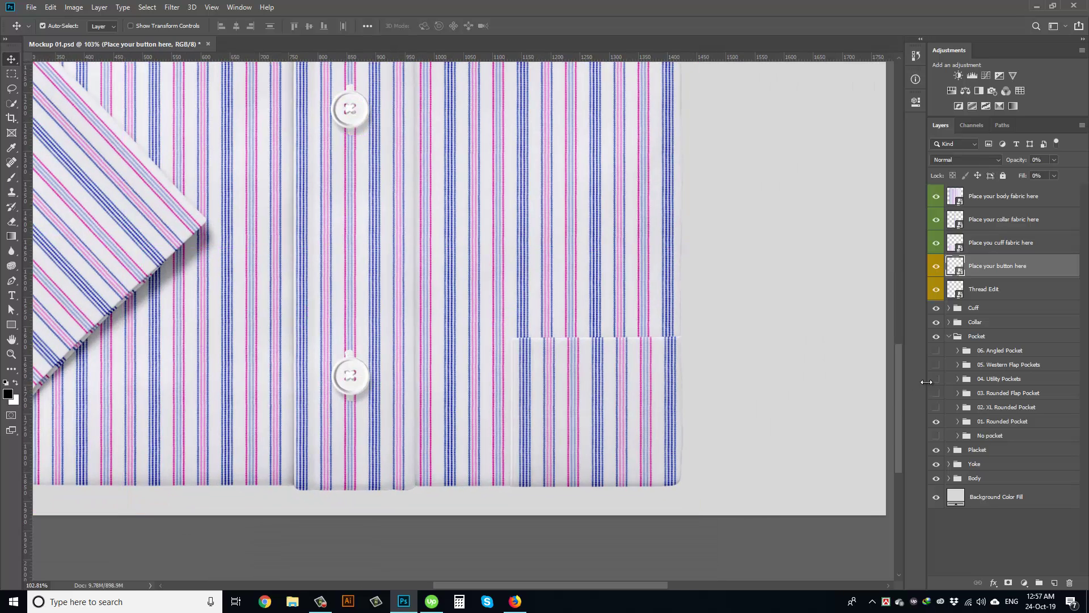
click(936, 352)
click(936, 351)
click(936, 309)
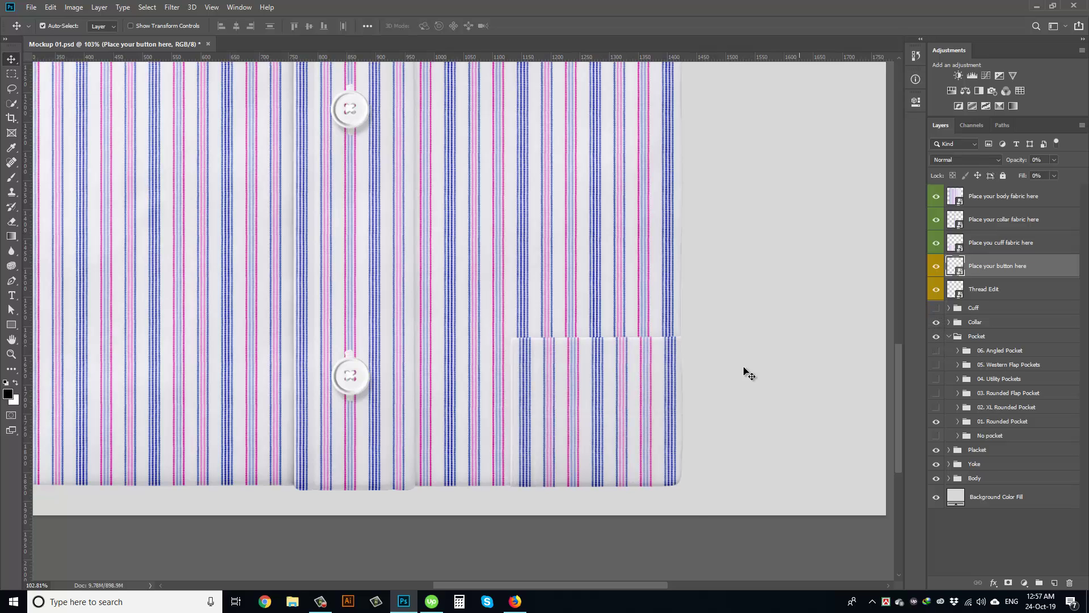
scroll(616, 410, down, 2)
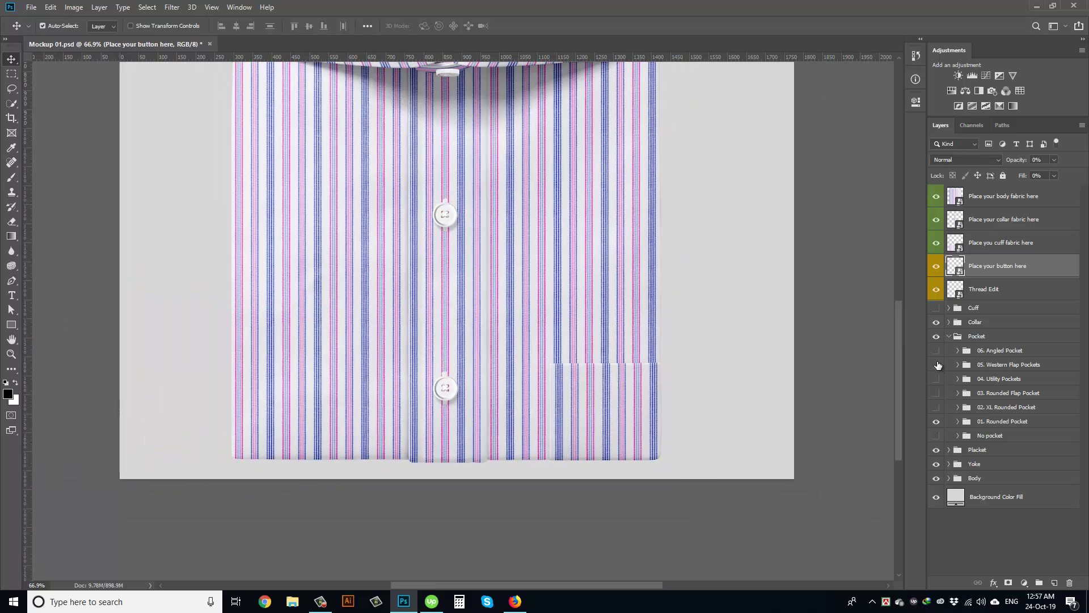
Hide 01. Rounded Pocket, preview 02. XL Rounded Pocket, and show 03. Rounded Flap Pocket.
click(939, 421)
click(937, 407)
click(938, 408)
click(937, 393)
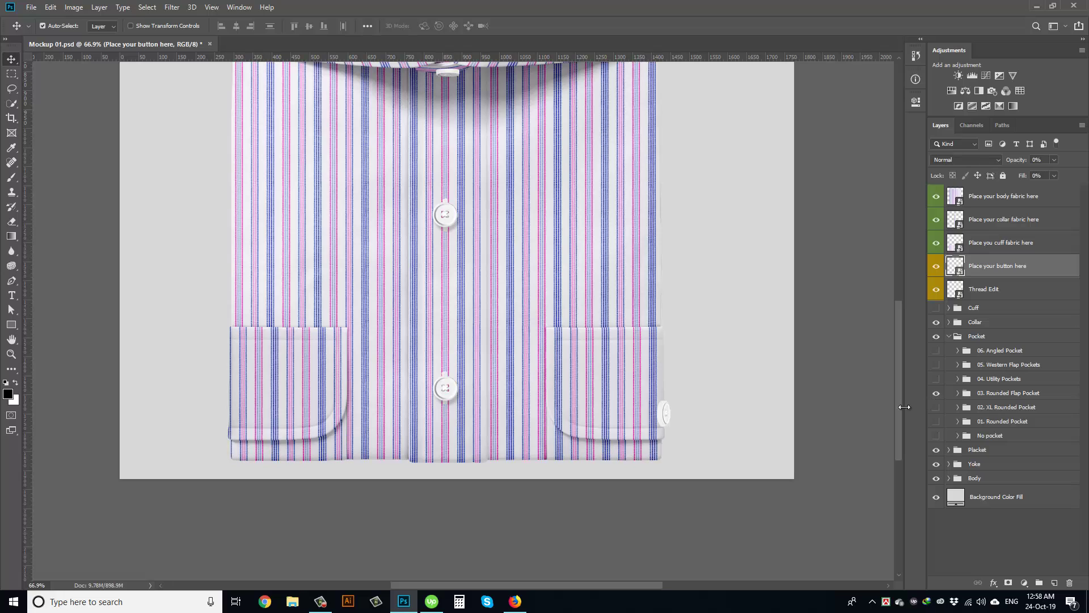
scroll(663, 413, up, 5)
scroll(577, 428, left, 3)
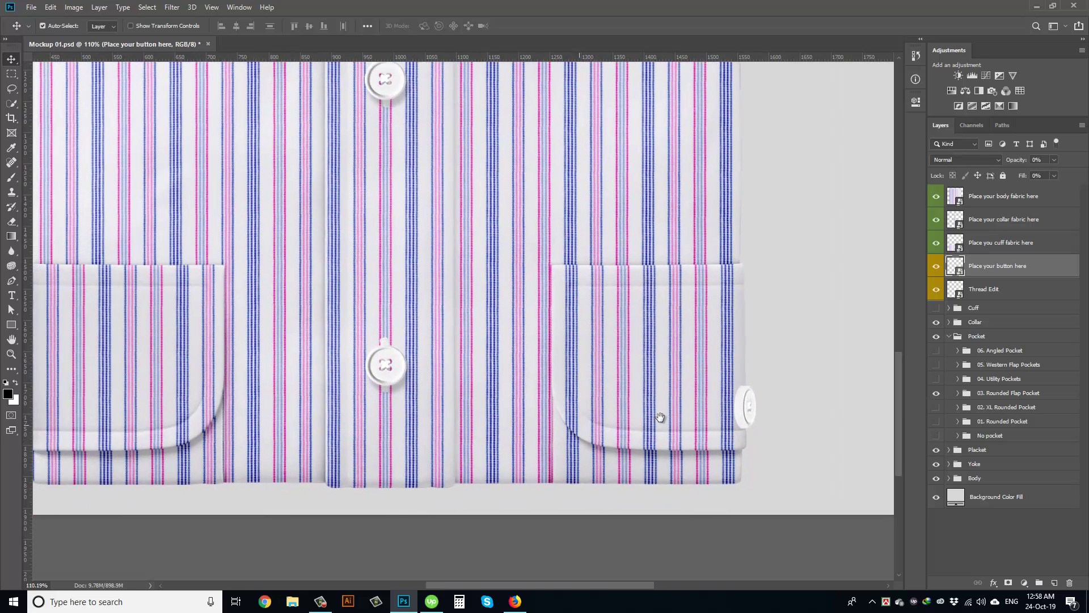
Hide 03. Rounded Flap Pocket, preview 04. Utility Pockets, and show 05. Western Flap Pockets.
click(936, 394)
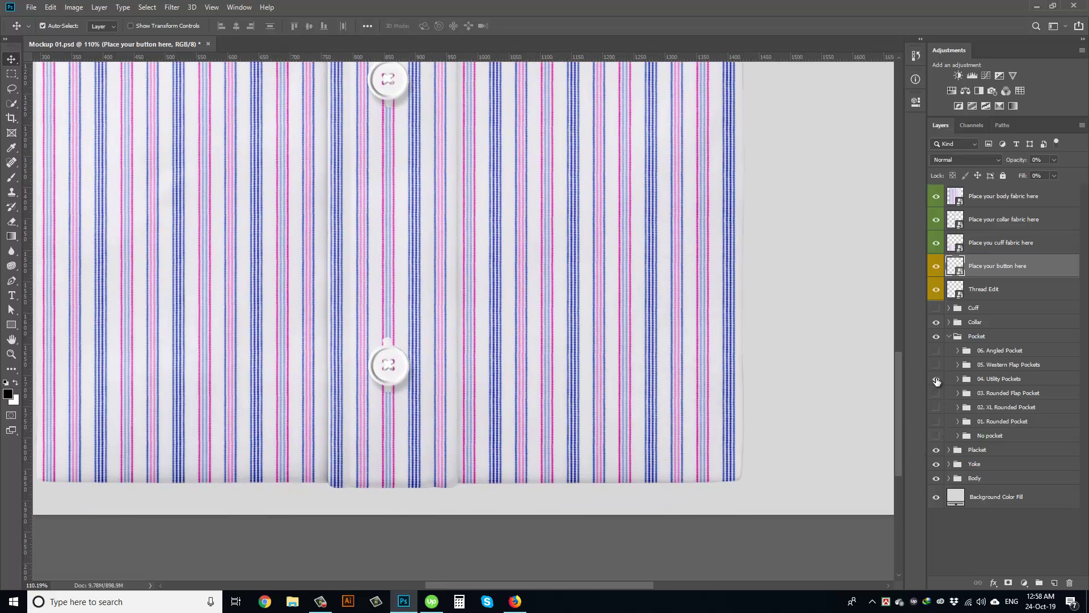
click(937, 379)
click(937, 380)
click(938, 365)
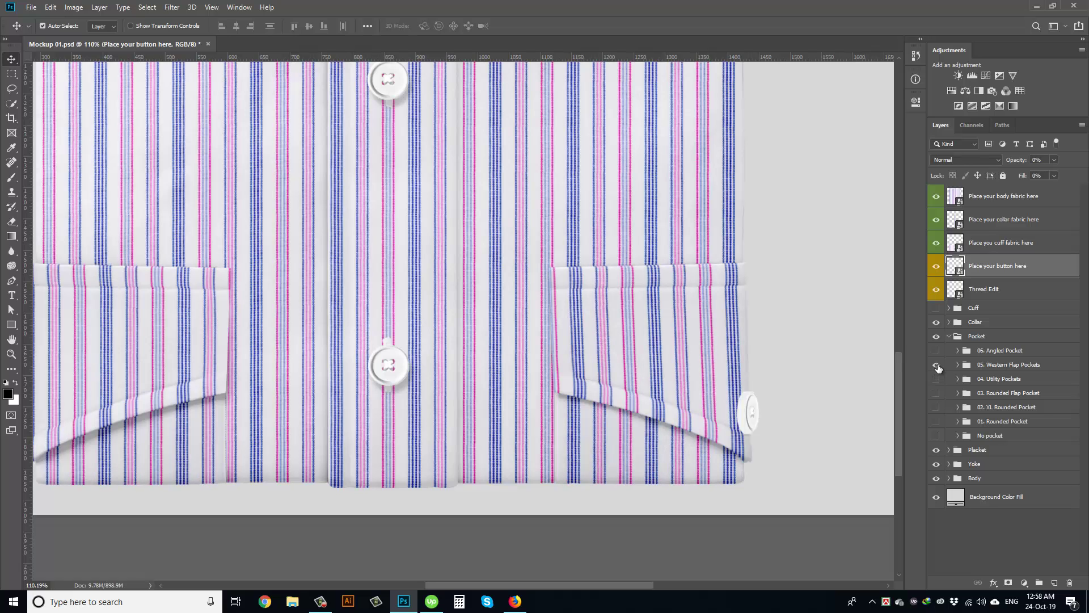
drag(517, 404, 591, 377)
scroll(598, 400, down, 3)
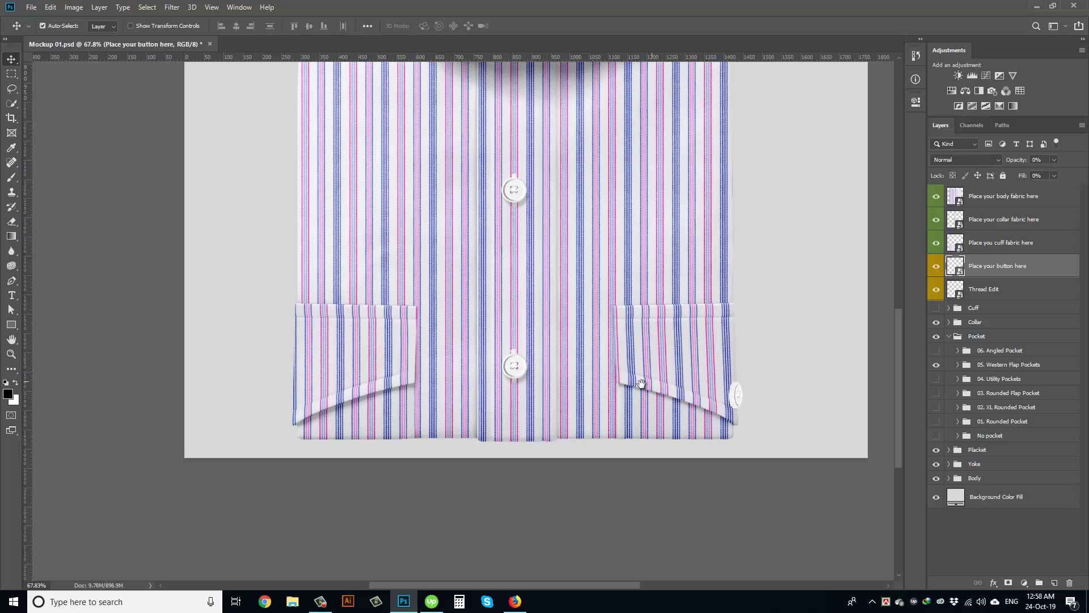
scroll(585, 402, right, 2)
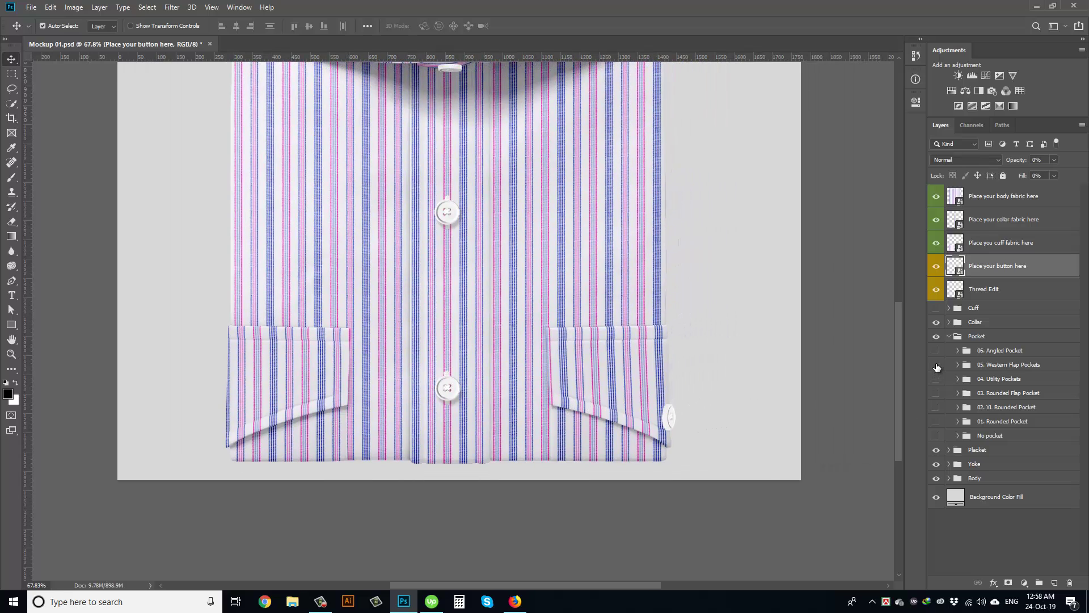
Hide 05. Western Flap Pockets and switch 06. Angled Pocket on and off to preview it.
click(936, 366)
click(937, 352)
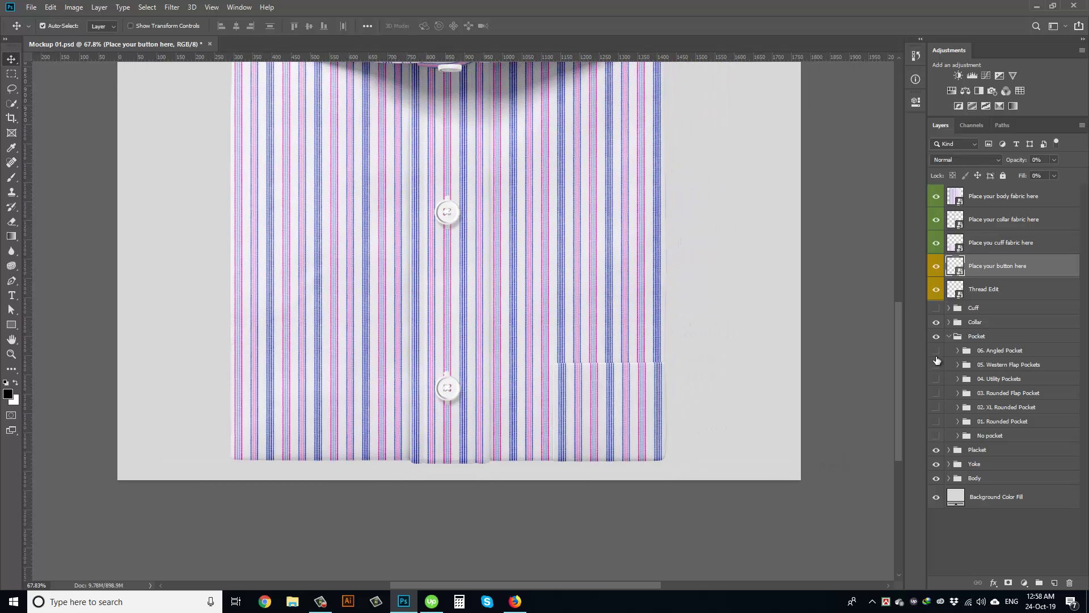
click(937, 356)
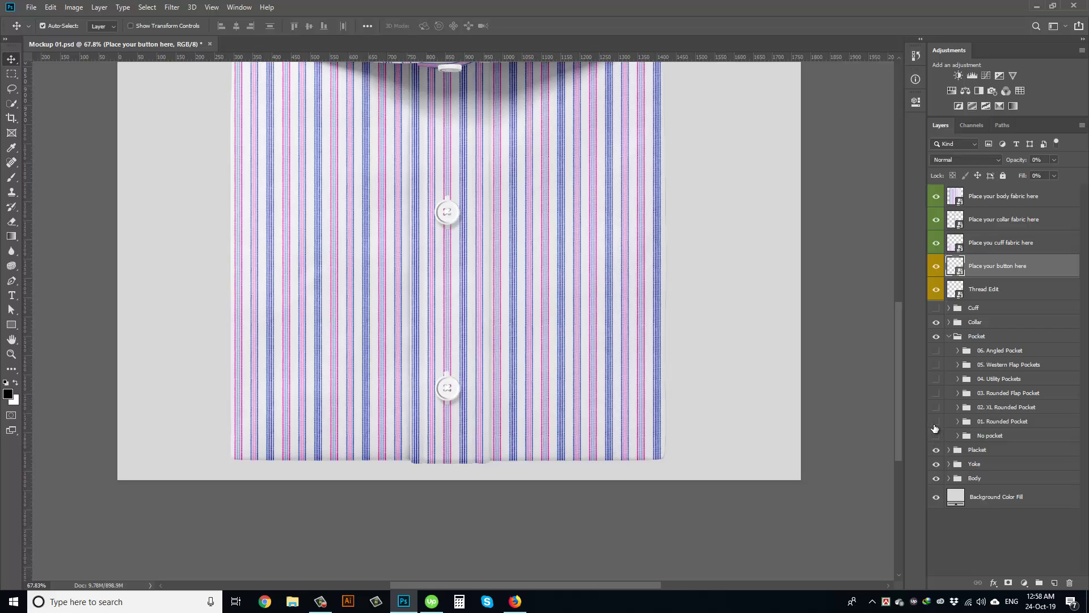
Preview 01. Rounded Pocket, choose 04. Utility Pockets, collapse the Pocket group, and make the Cuff group visible again.
click(934, 423)
click(936, 417)
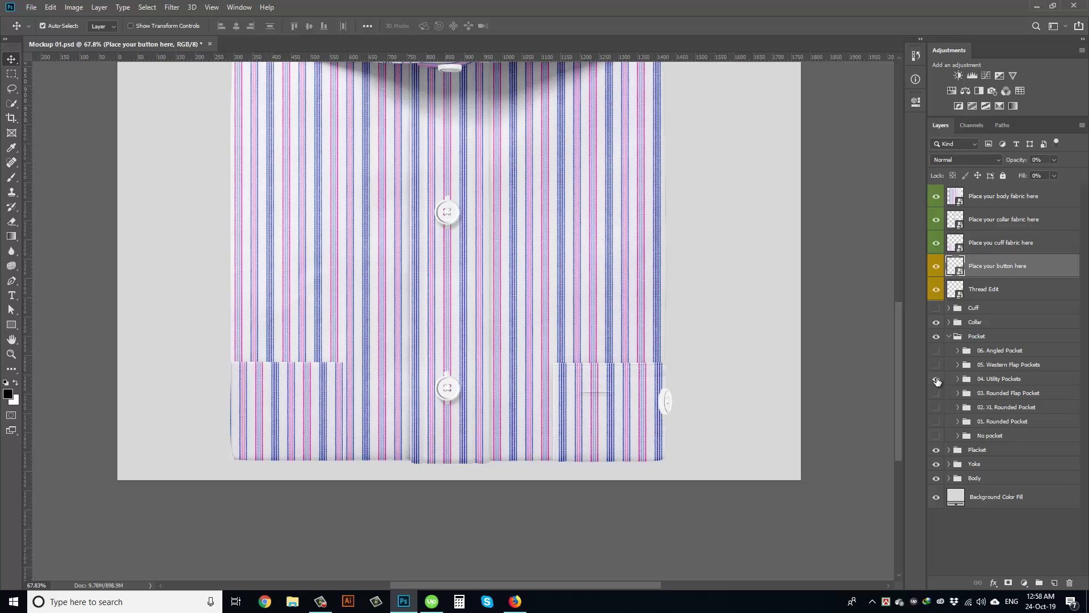
click(948, 336)
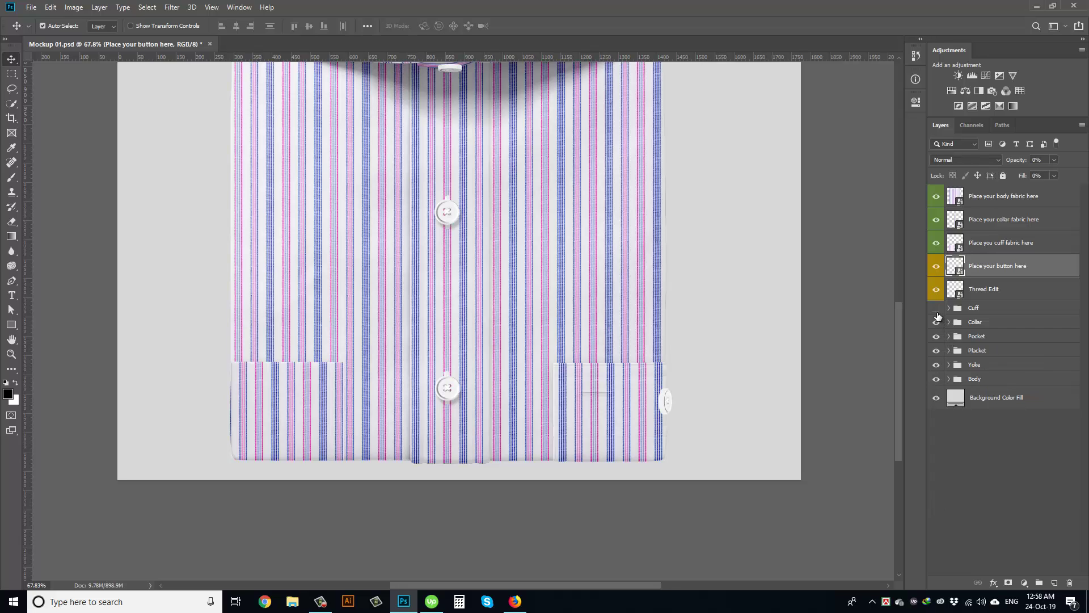
click(936, 307)
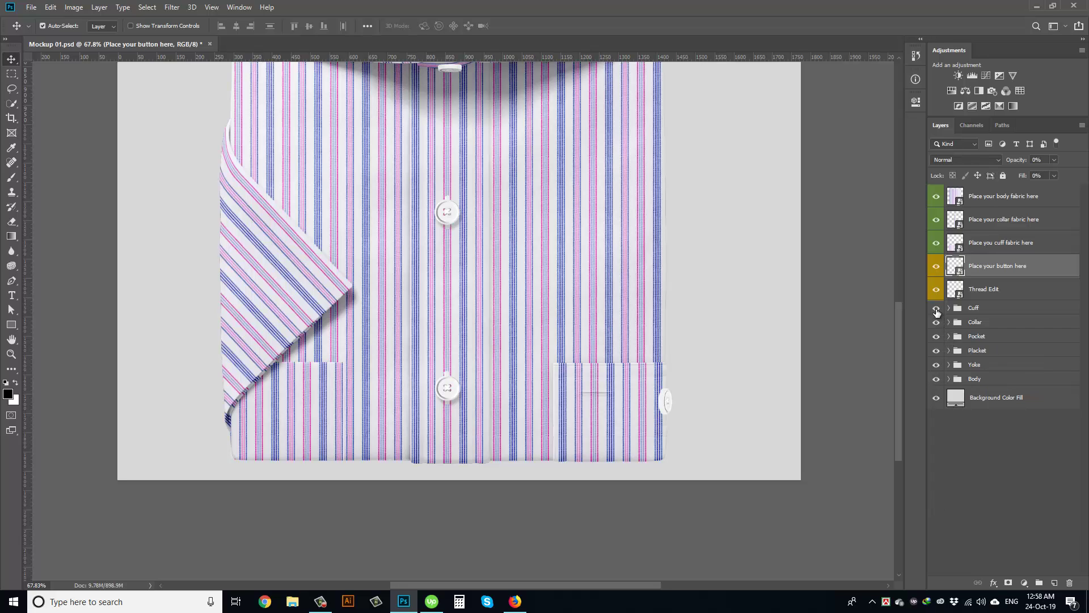
Expand the Placket group, hide Soft Wide Front Placket, and switch No Placket on and off to preview it.
click(949, 350)
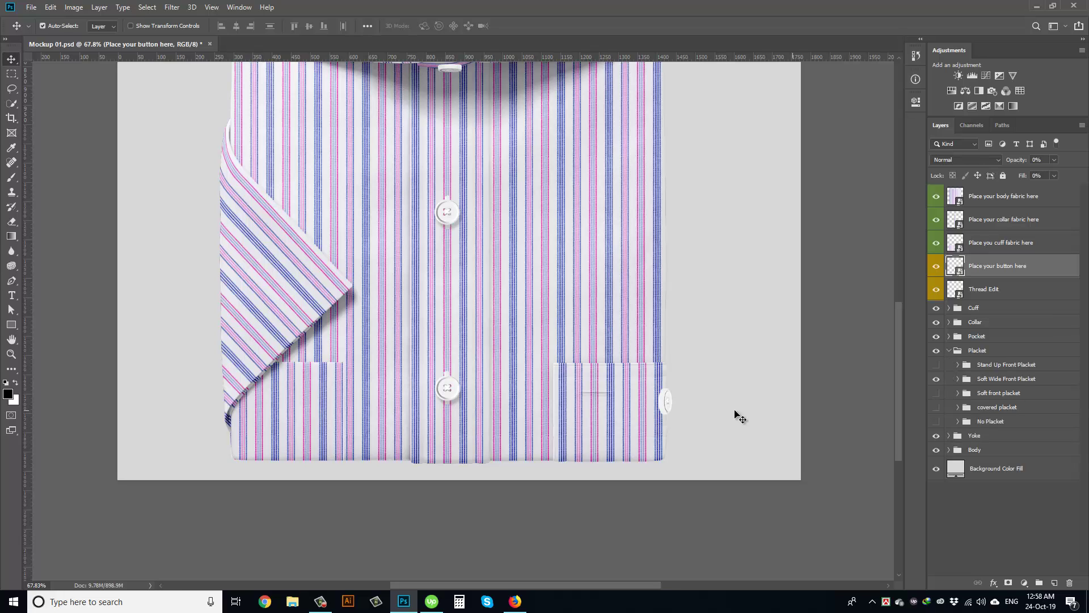
drag(495, 250, 565, 313)
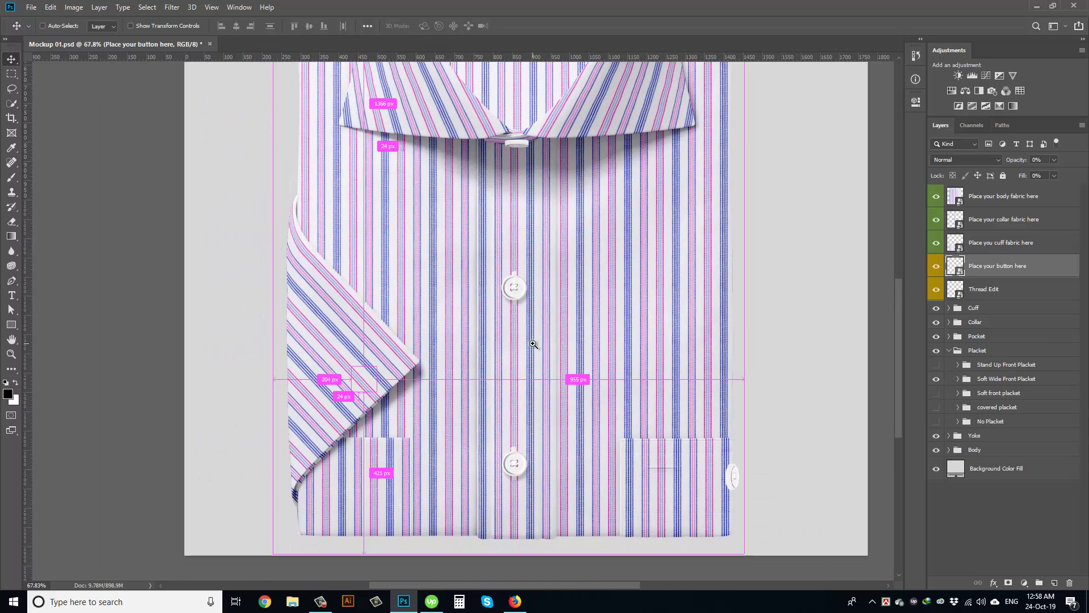
ctrl+click(531, 341)
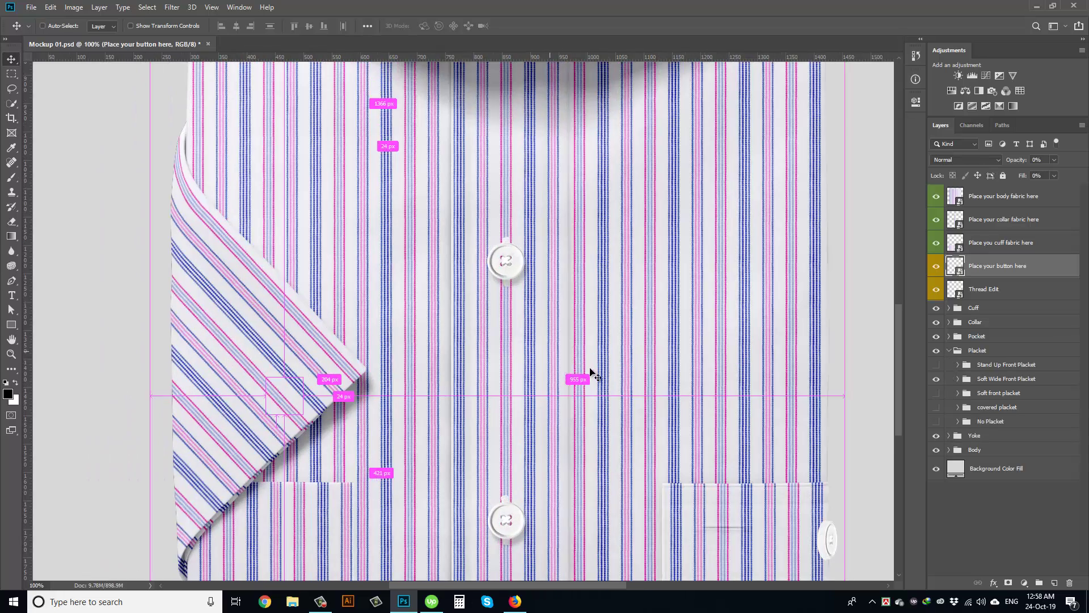
click(937, 380)
click(936, 422)
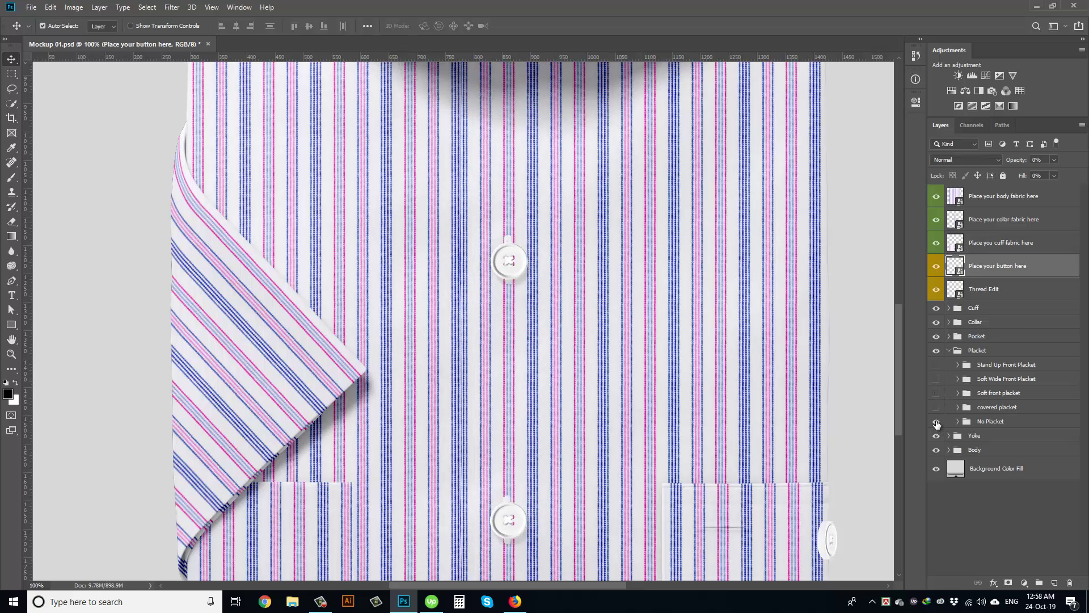
click(936, 423)
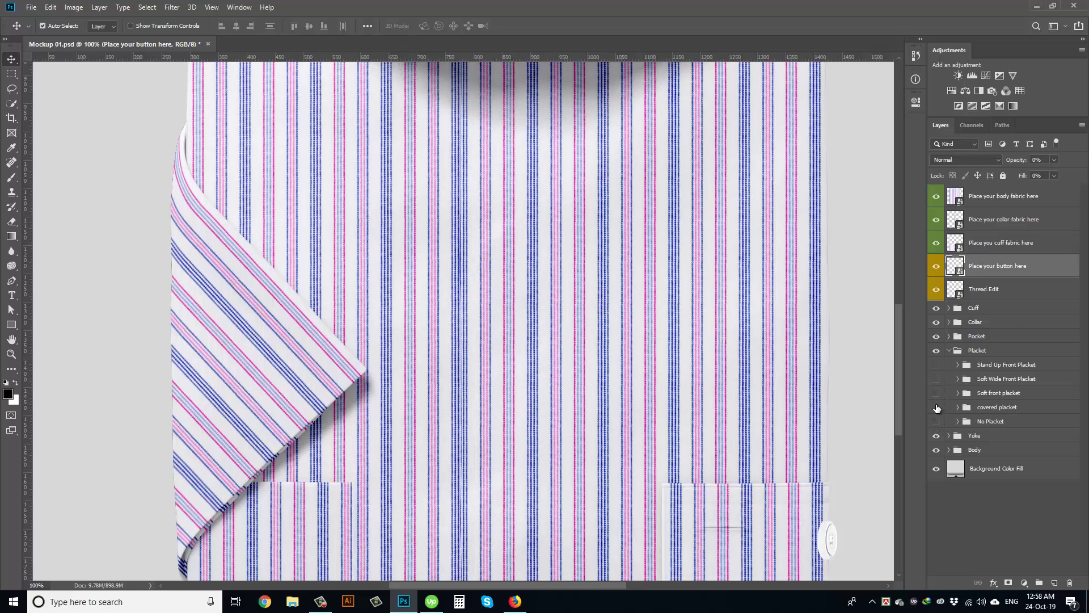
Switch Soft front placket and Soft Wide Front Placket on and off in turn to preview them.
click(936, 394)
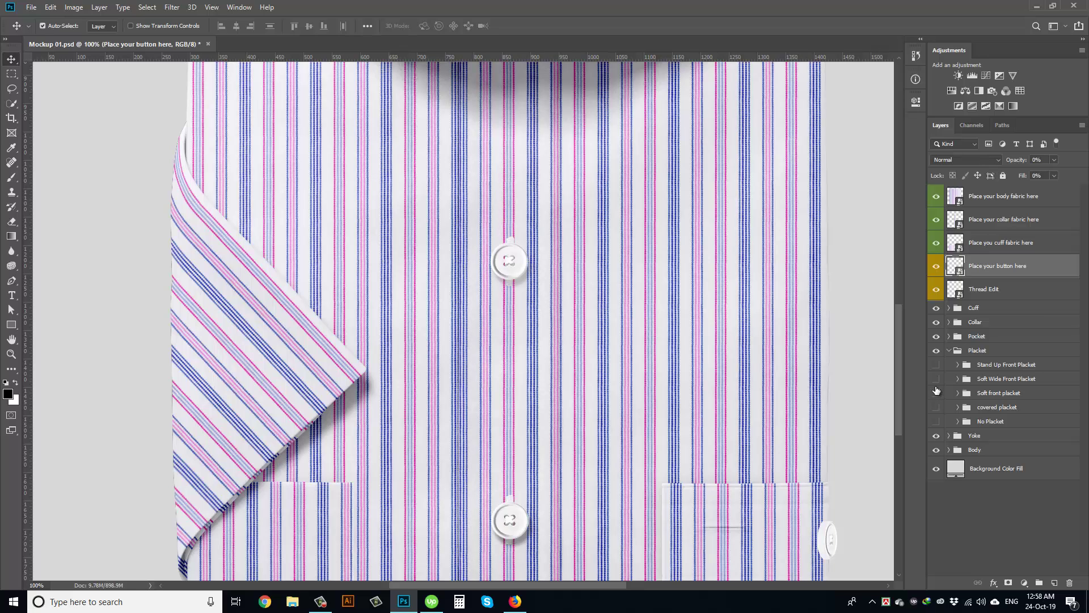
click(936, 392)
click(937, 380)
click(937, 379)
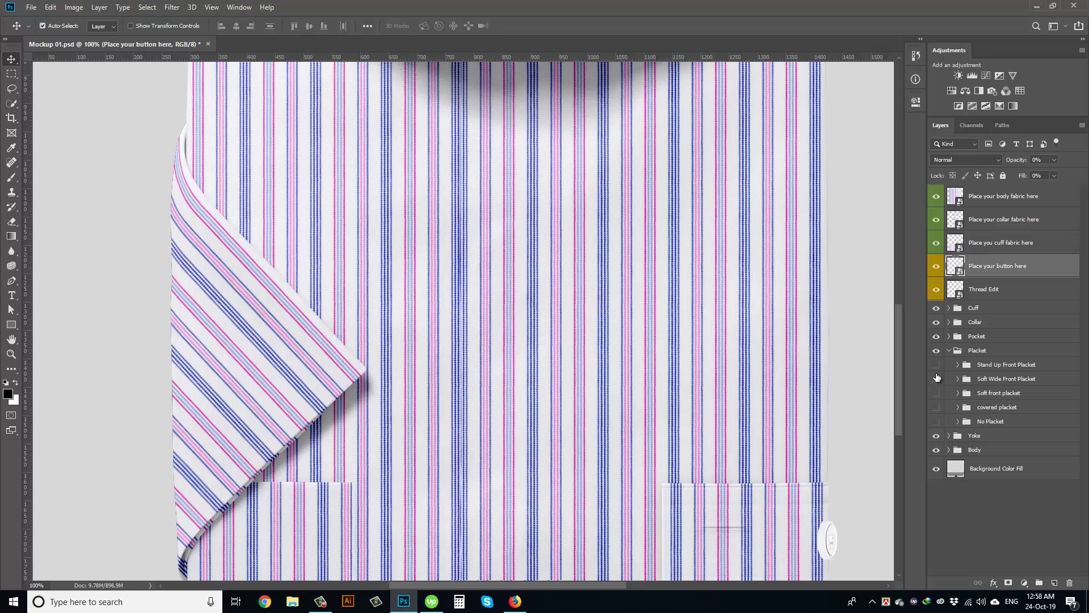
Preview Stand Up Front Placket, choose Soft Wide Front Placket, and collapse the Placket group.
click(937, 366)
click(937, 366)
click(937, 378)
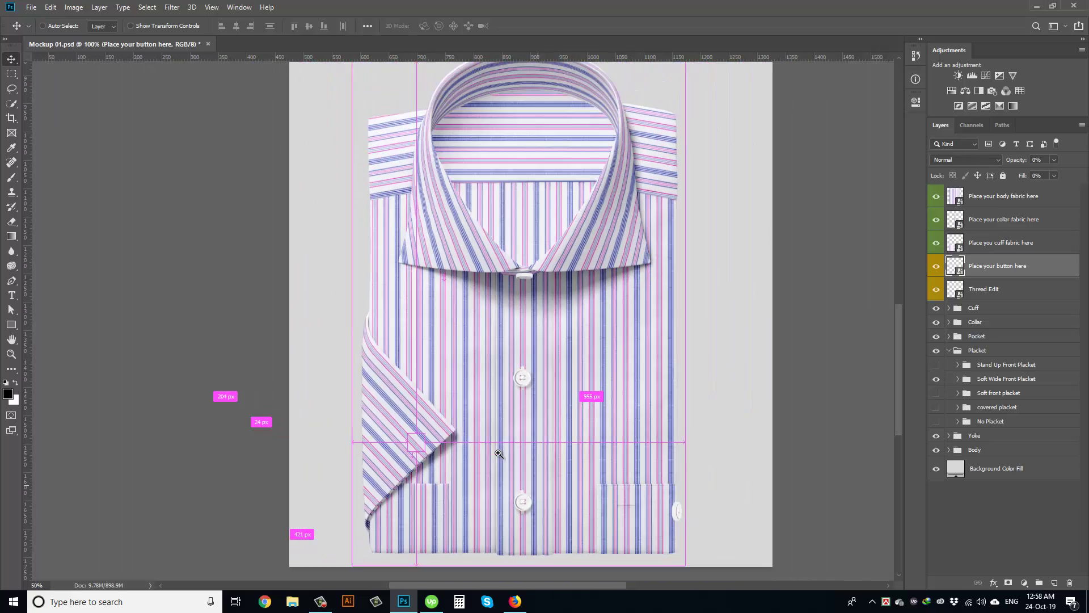
key(ctrl+0)
key(ctrl+plus)
key(ctrl+plus)
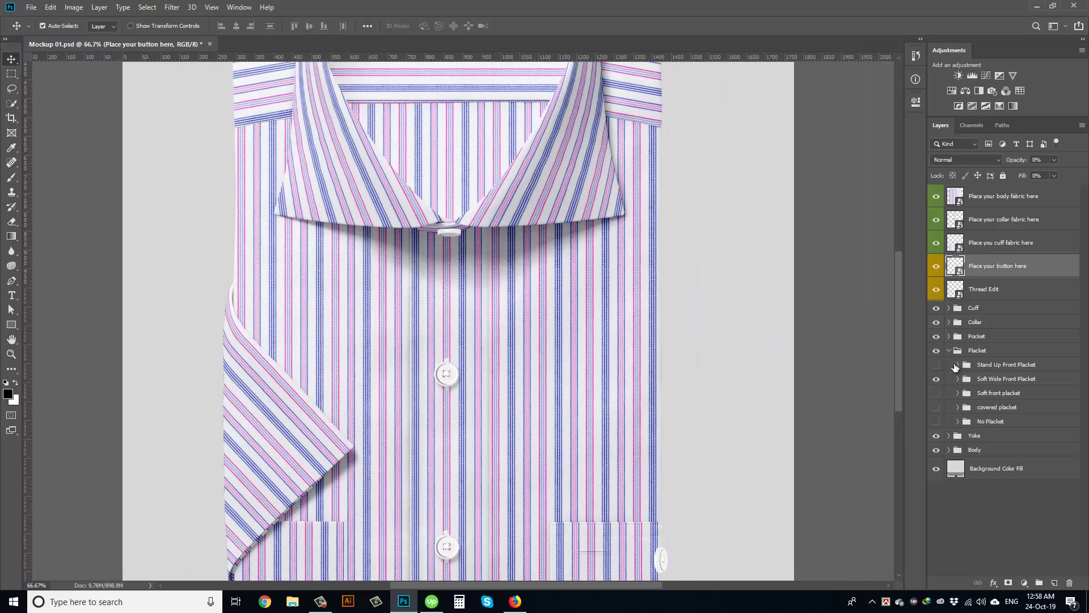
click(949, 351)
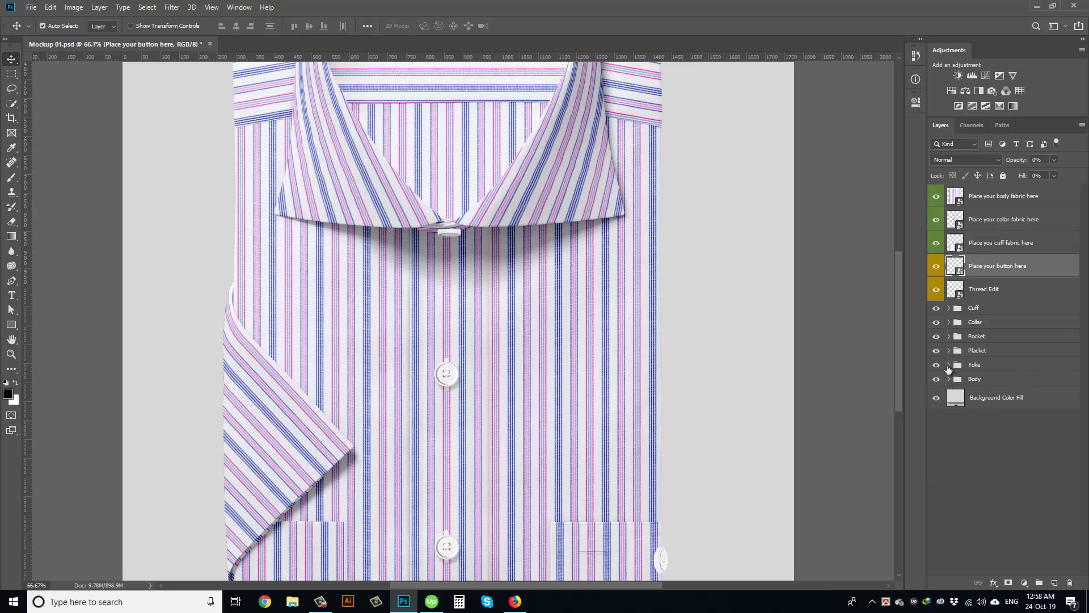
Expand the Yoke group, hide Western Yoke, and switch the upper Split Yoke on and off to preview it.
click(948, 365)
click(949, 364)
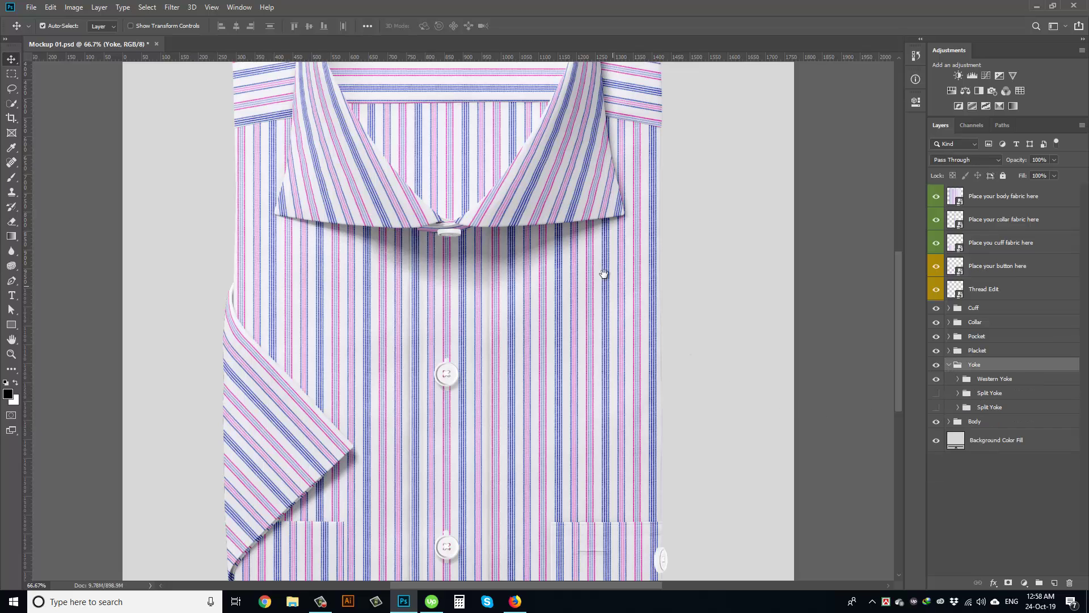
drag(583, 275, 602, 504)
scroll(610, 442, up, 2)
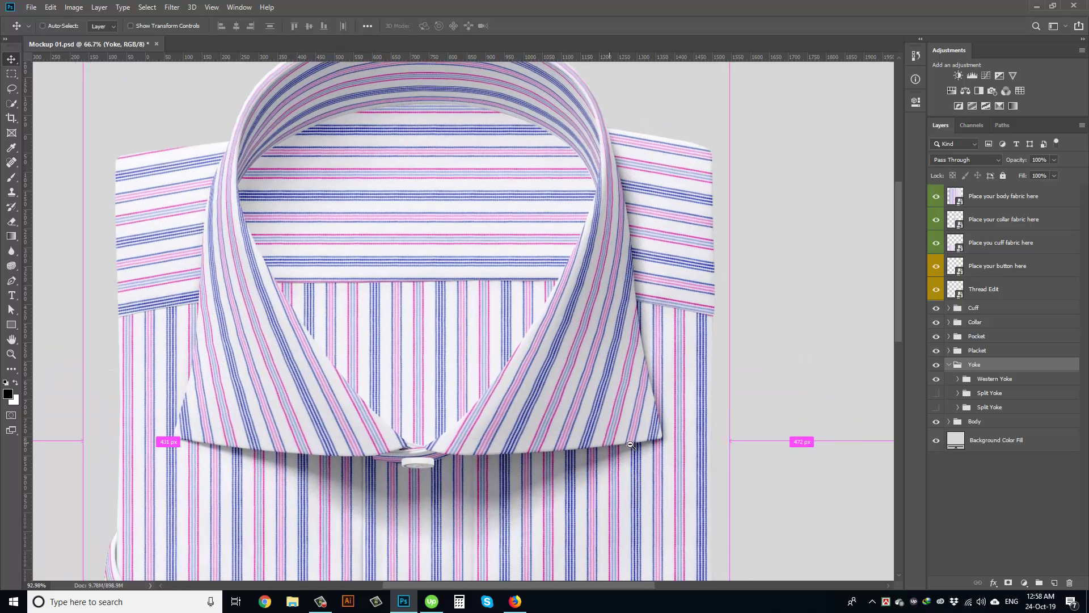
click(936, 379)
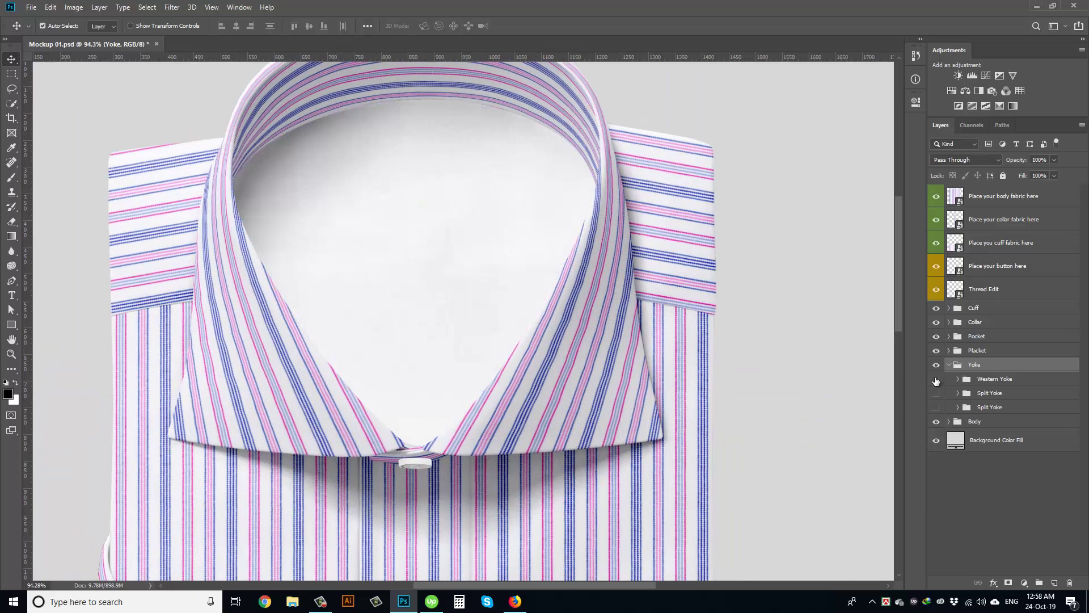
click(936, 393)
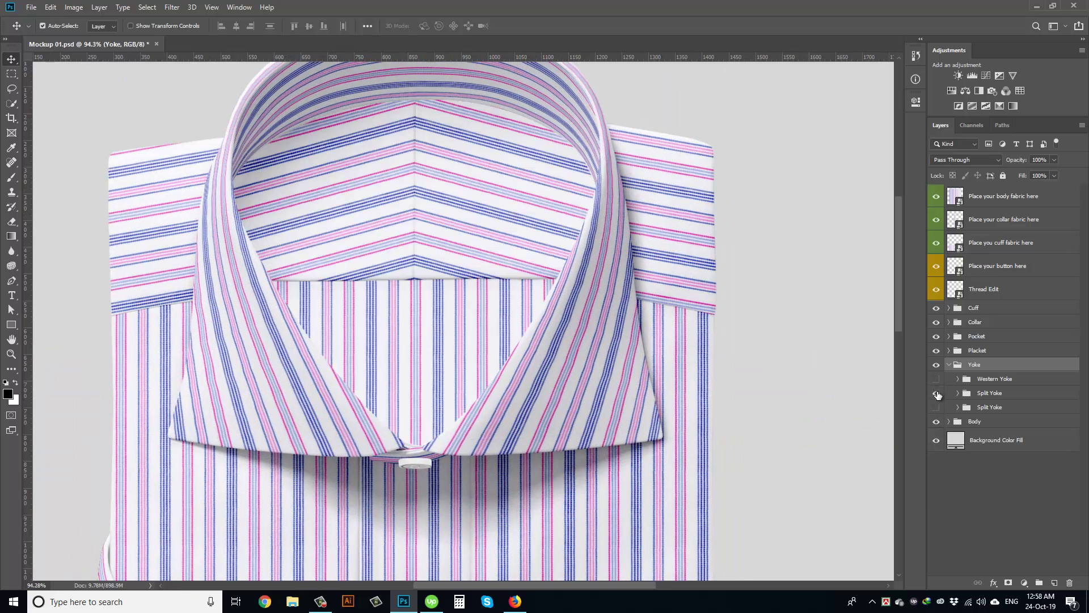
click(936, 394)
Show the lower Split Yoke and examine its diagonal seams on the shirt front.
click(936, 407)
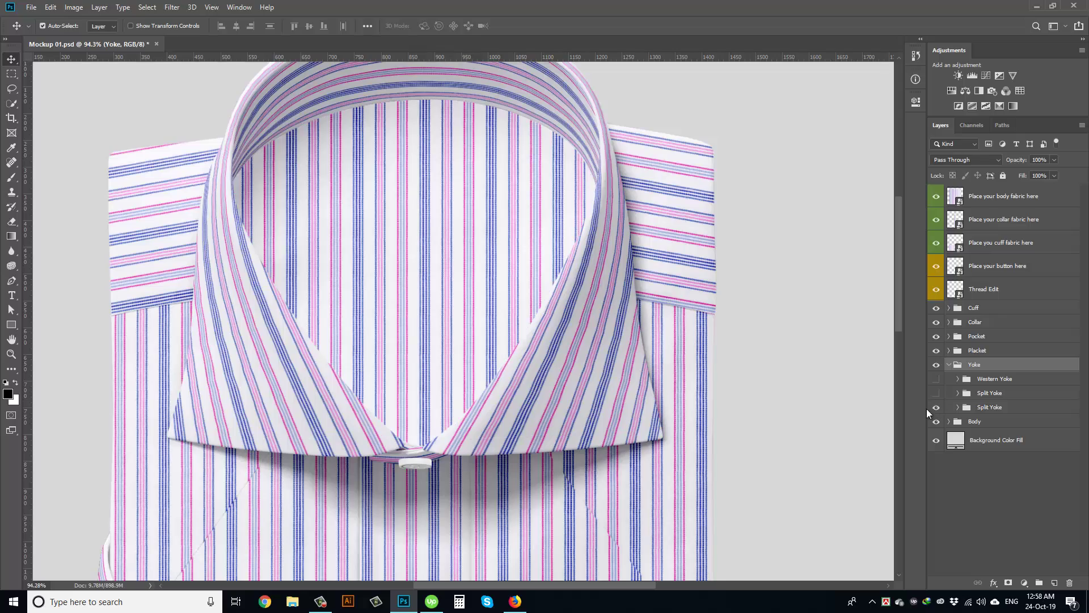
drag(652, 440, 625, 278)
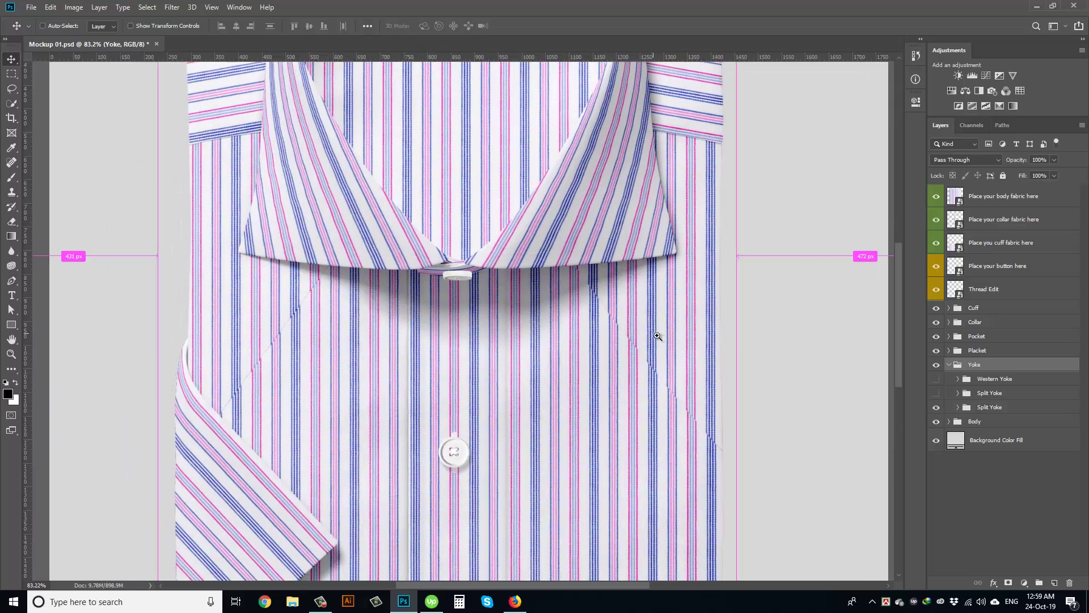
scroll(658, 336, up, 5)
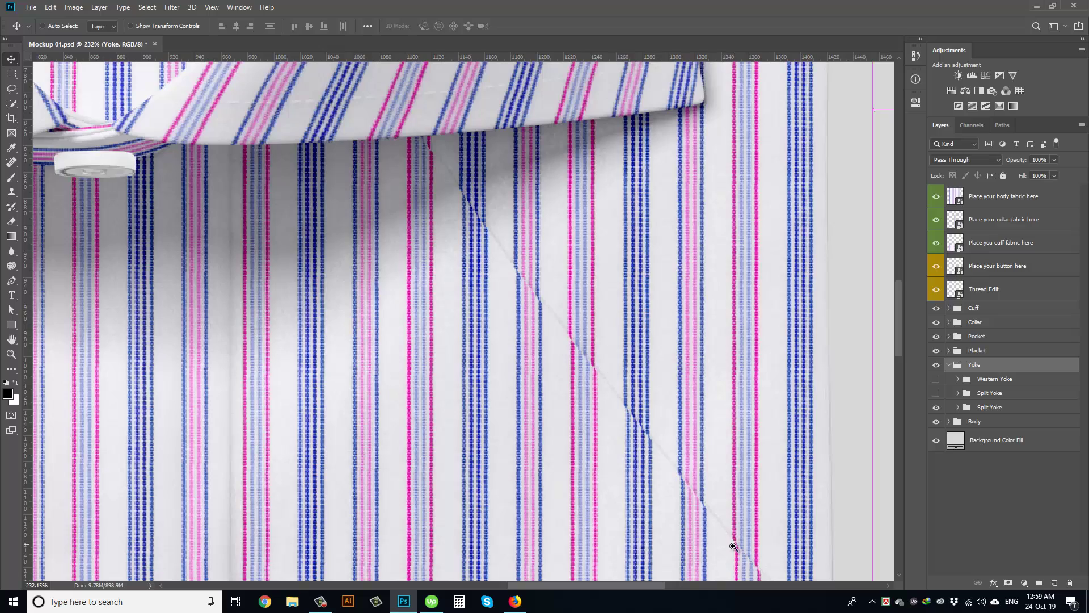
scroll(734, 547, down, 5)
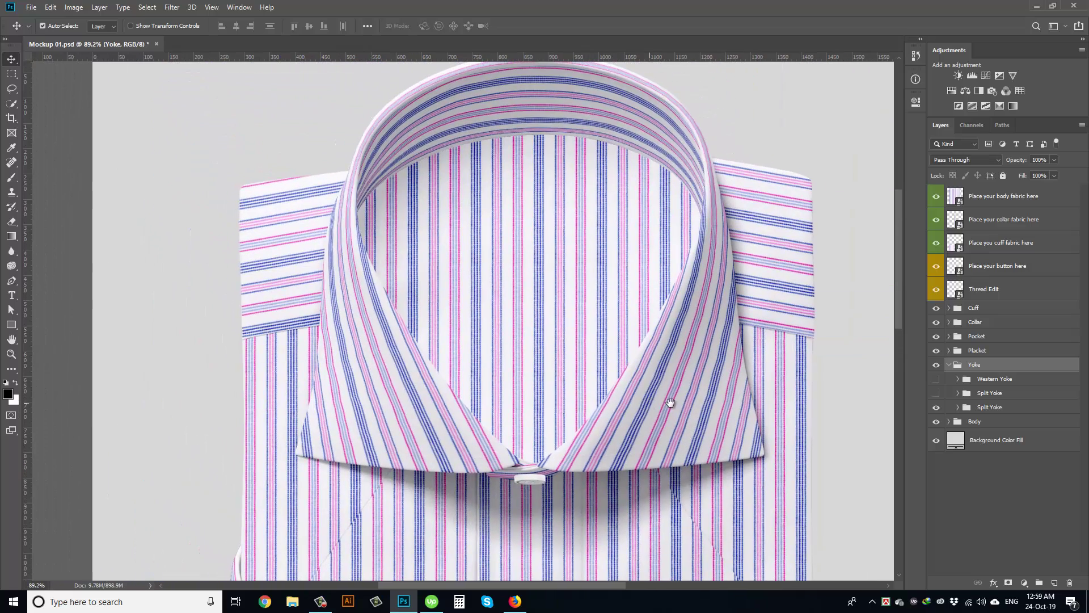
Hide the lower Split Yoke, preview Western Yoke, and choose the upper Split Yoke.
click(937, 404)
click(936, 379)
click(937, 379)
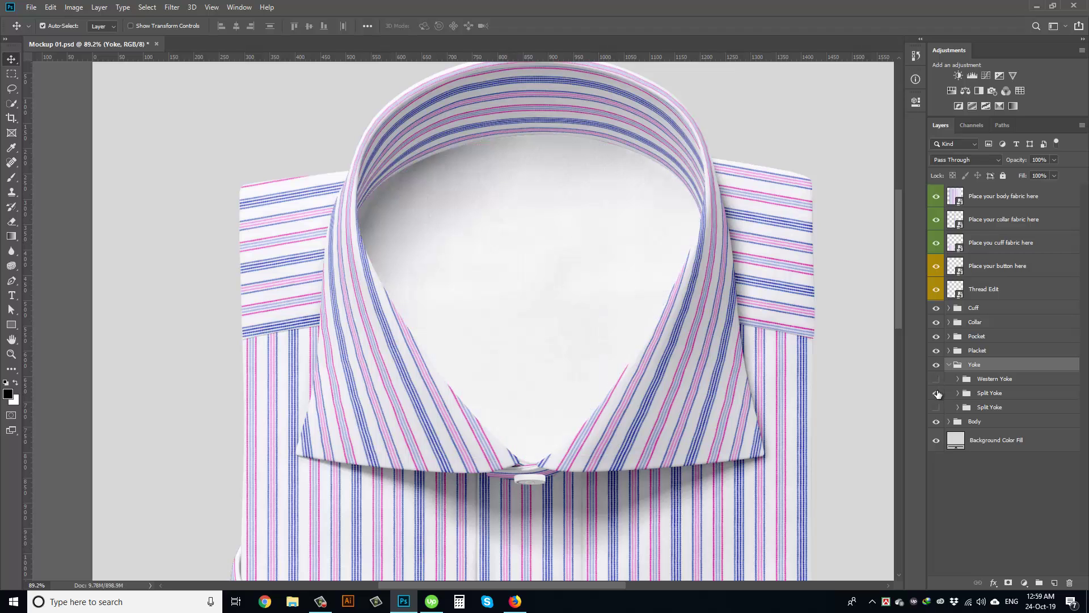
click(937, 393)
Try red (ff0000) for the Background Color Fill and set it to white (ffffff).
scroll(564, 426, down, 3)
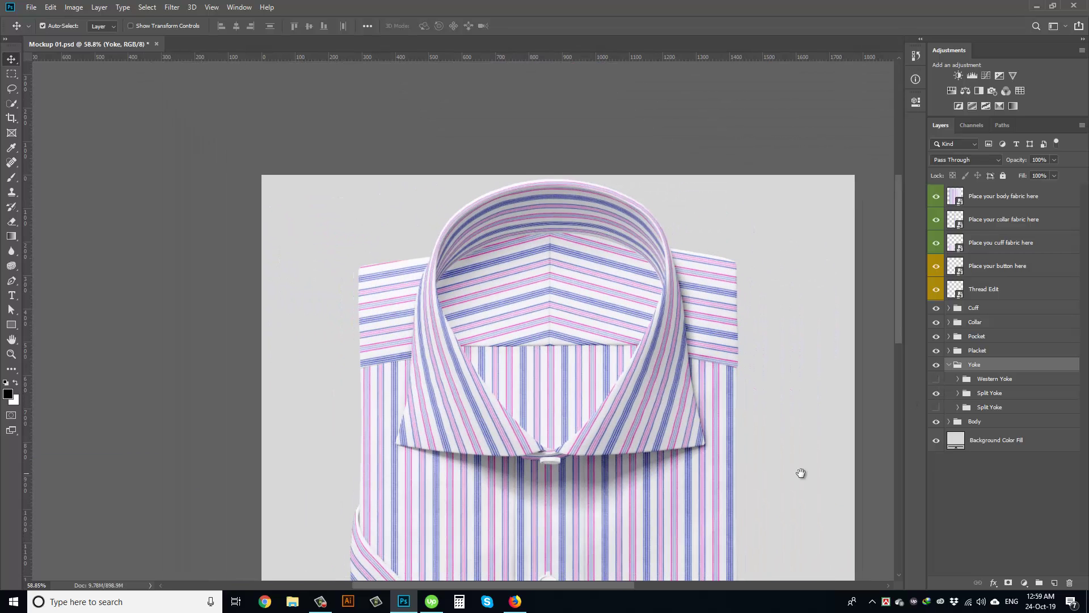
double_click(956, 440)
mouse_move(758, 300)
mouse_down()
mouse_move(718, 267)
mouse_move(804, 318)
mouse_move(906, 281)
mouse_up()
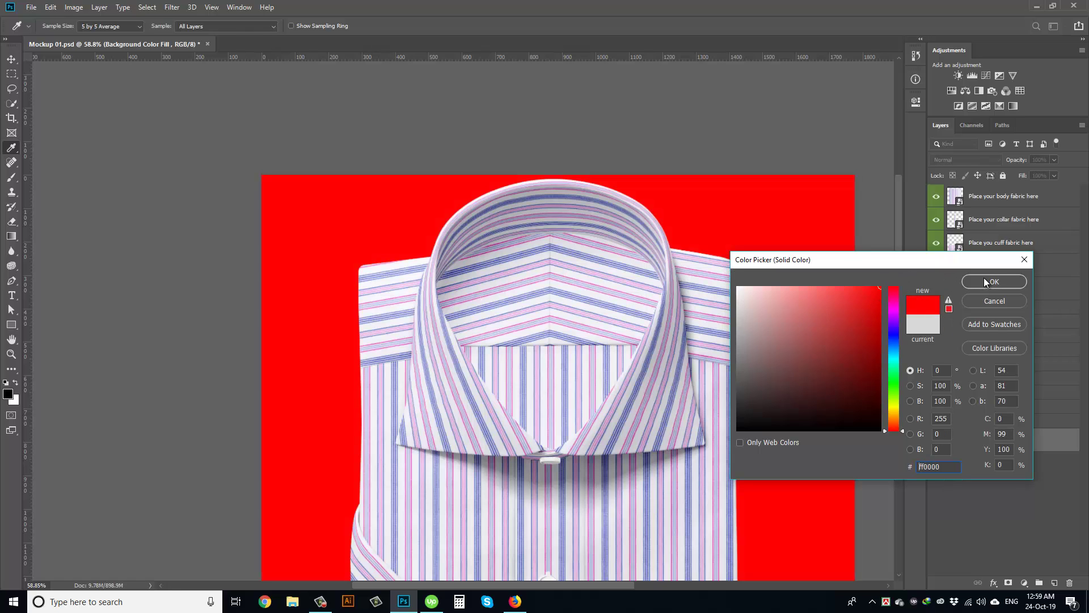
drag(756, 316, 738, 275)
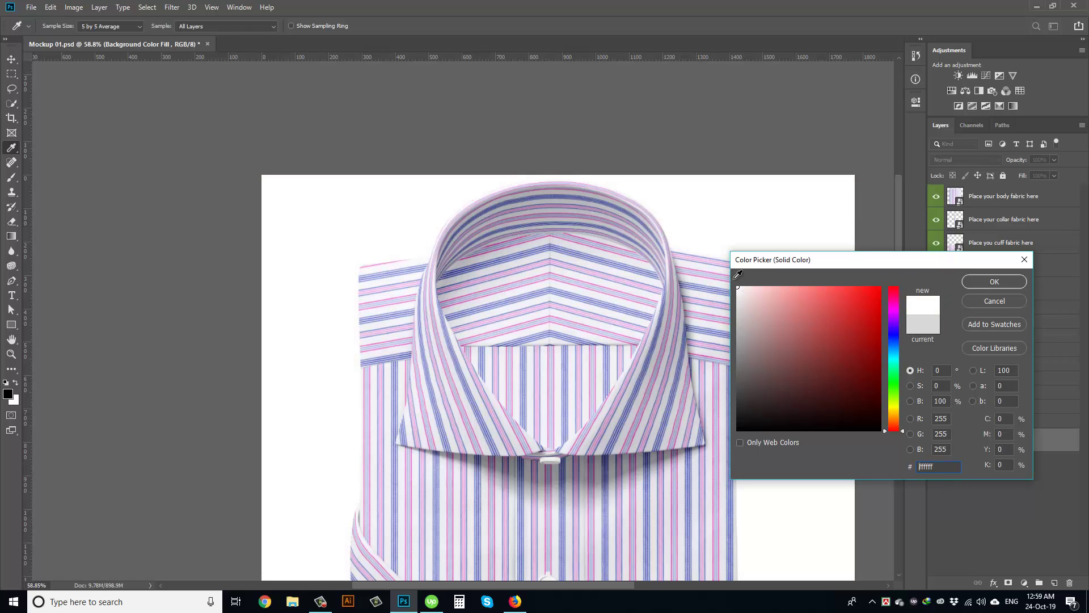
click(979, 282)
Switch Background Color Fill off and on to preview the shirt on a transparent background, leaving the fill visible.
drag(595, 450, 541, 275)
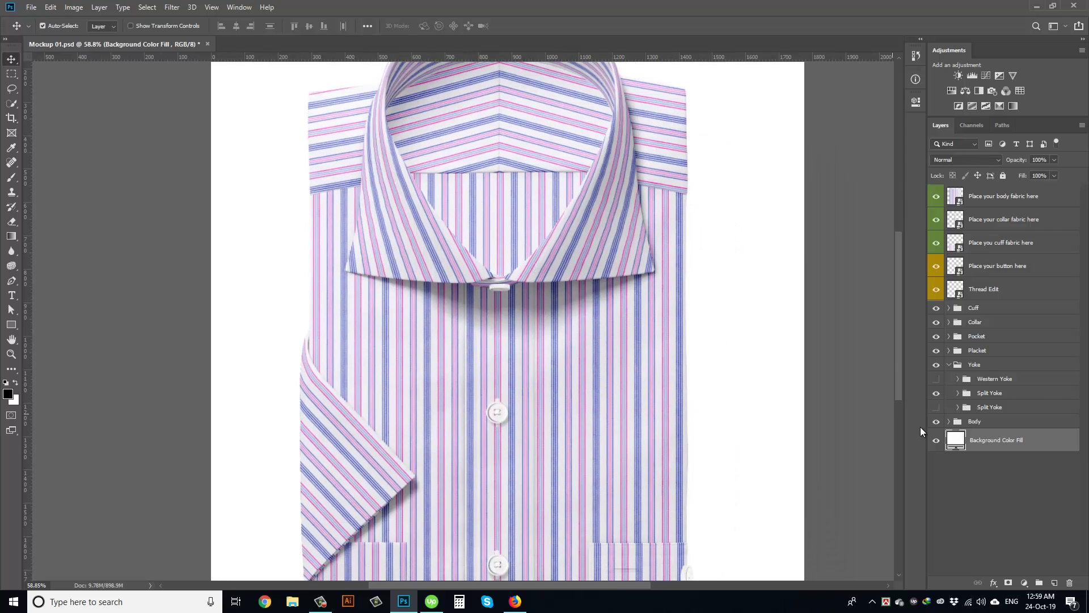
click(936, 442)
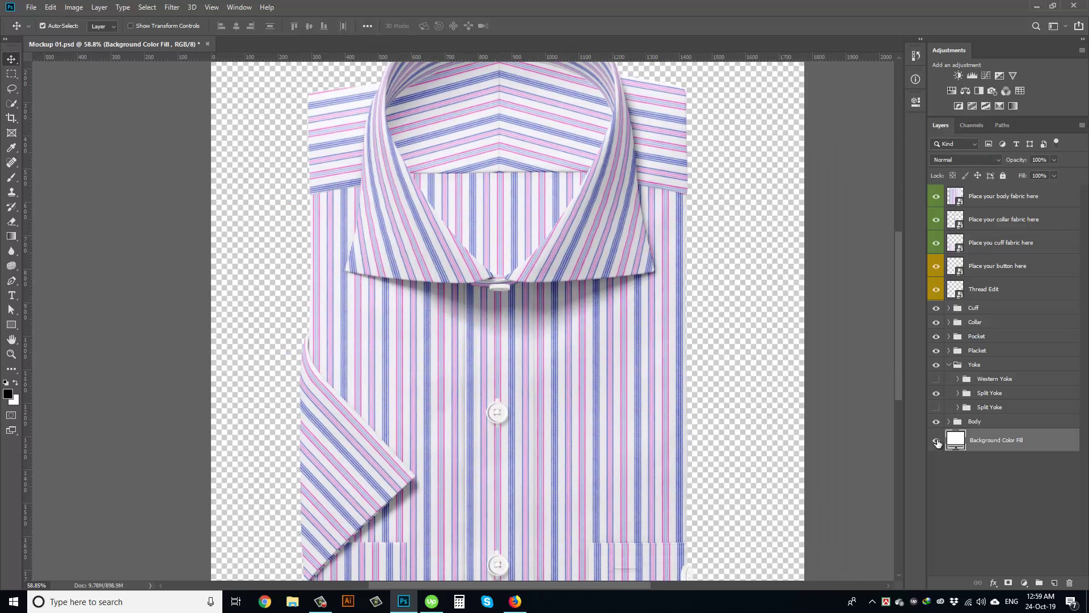
click(937, 442)
click(937, 442)
scroll(664, 461, down, 3)
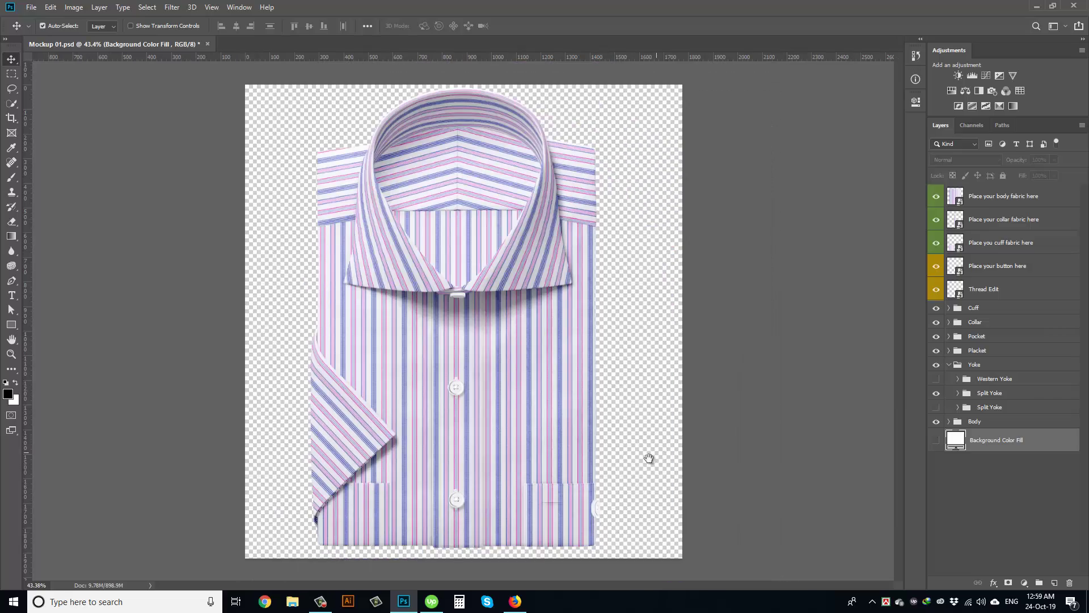
scroll(608, 542, up, 4)
click(936, 441)
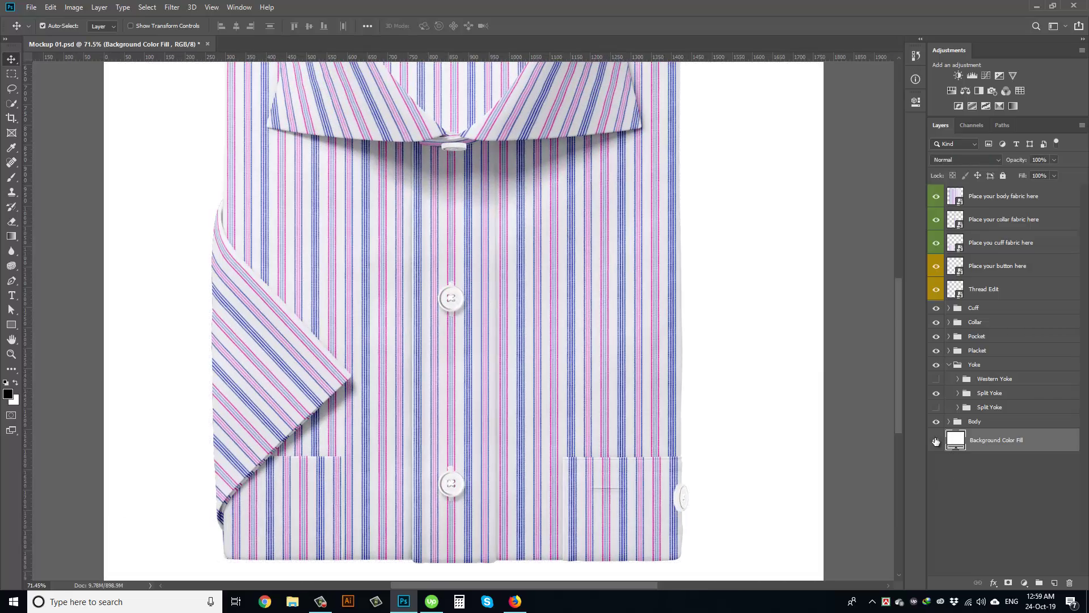
scroll(656, 462, down, 3)
scroll(494, 213, up, 5)
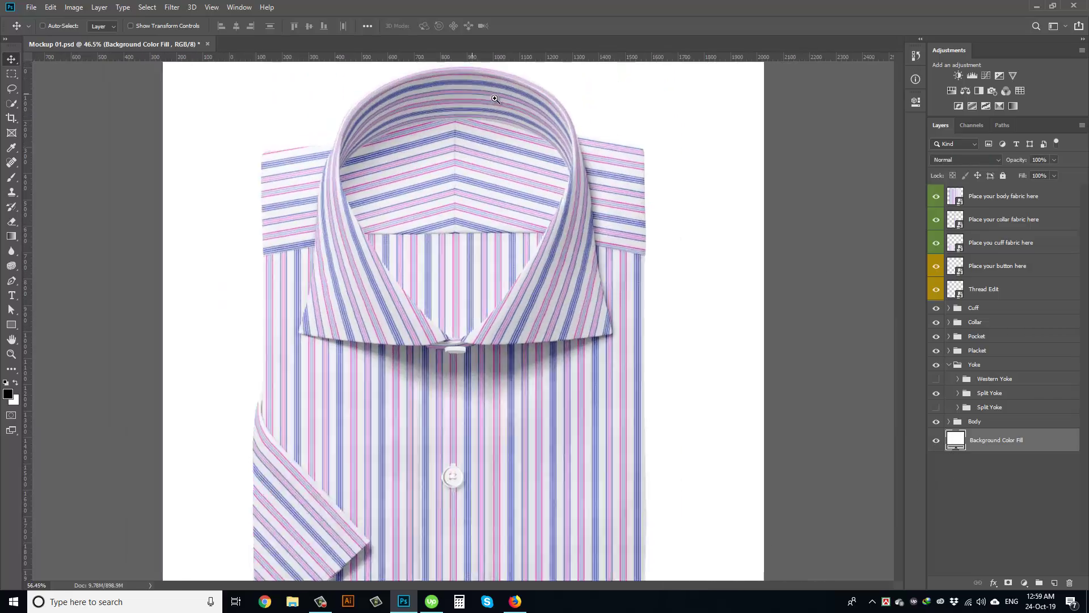
scroll(559, 227, down, 1)
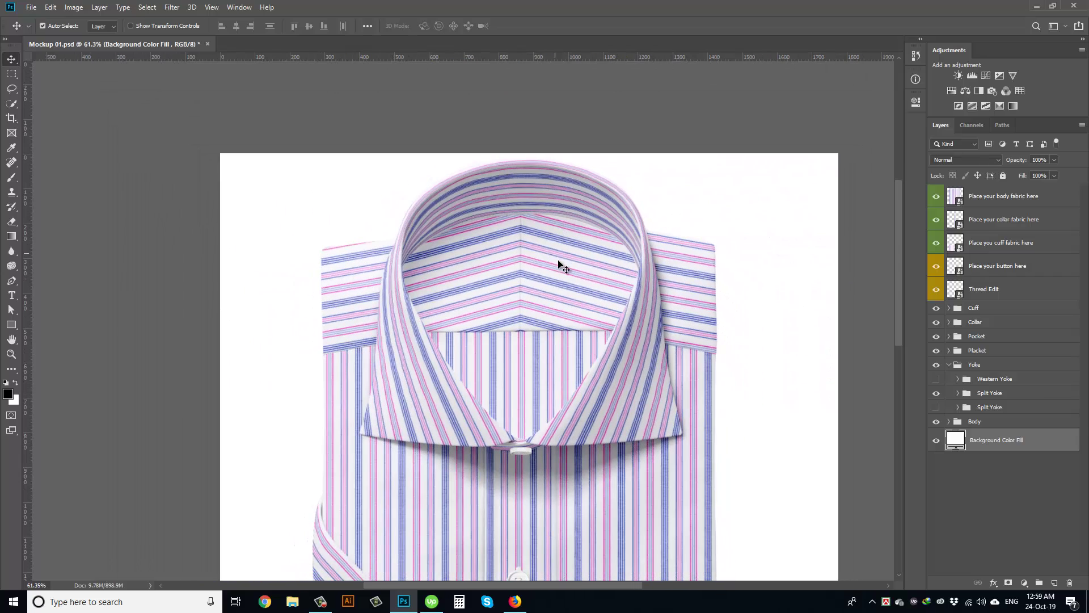
Open the fabric image 03.jpg, copy its whole canvas, and close the file.
click(31, 8)
click(42, 31)
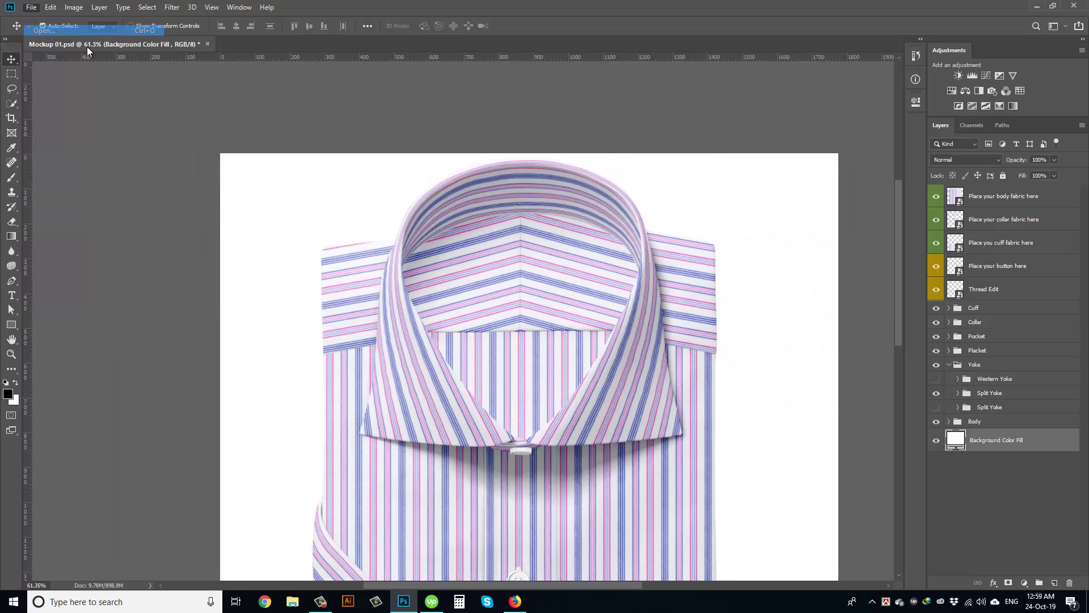
click(267, 90)
double_click(267, 90)
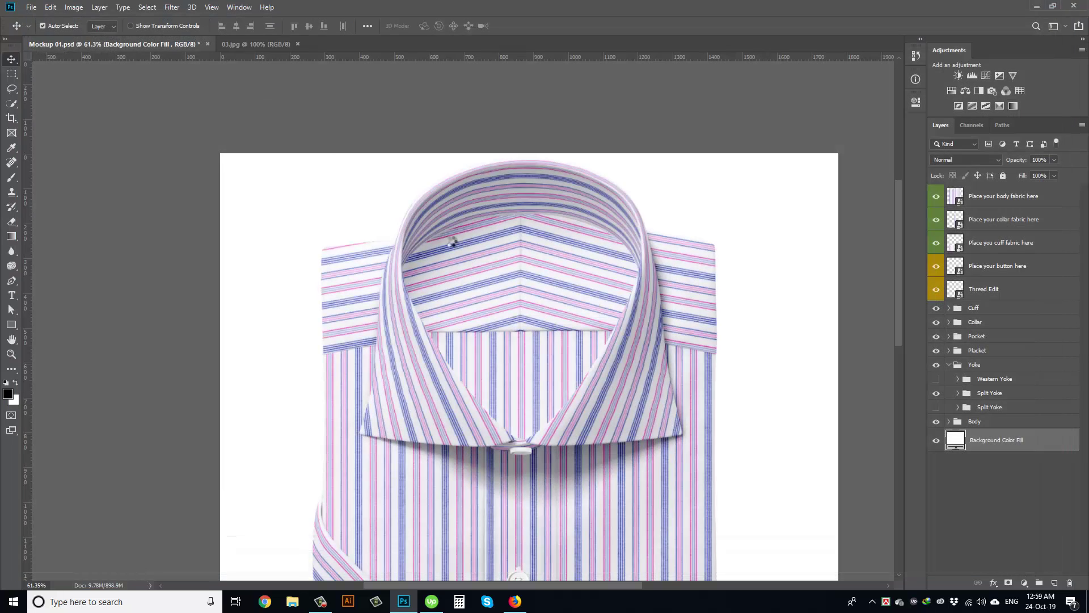
key(ctrl+a)
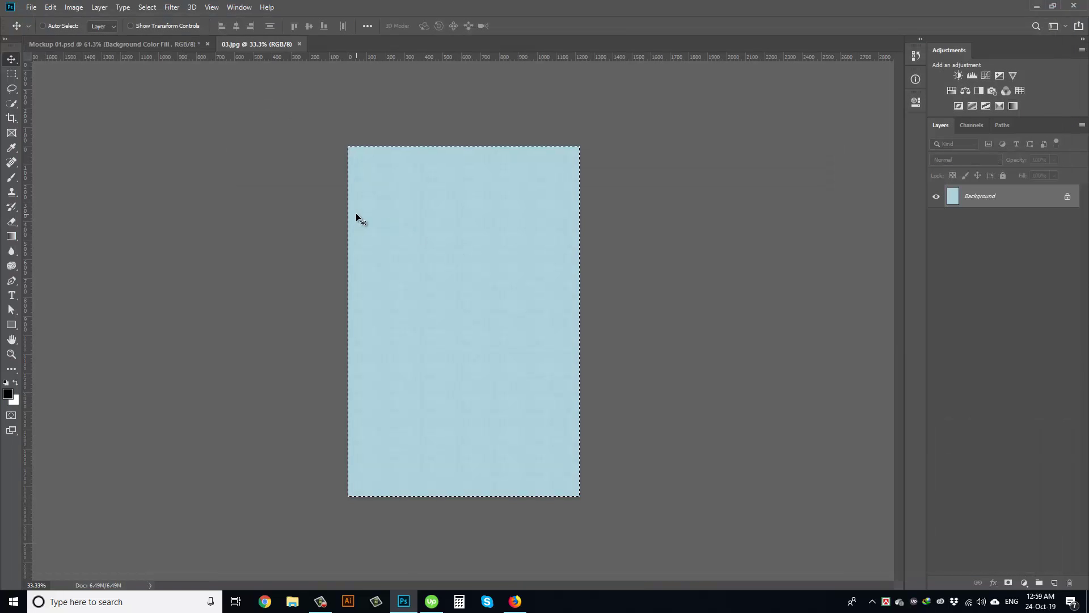
key(ctrl+w)
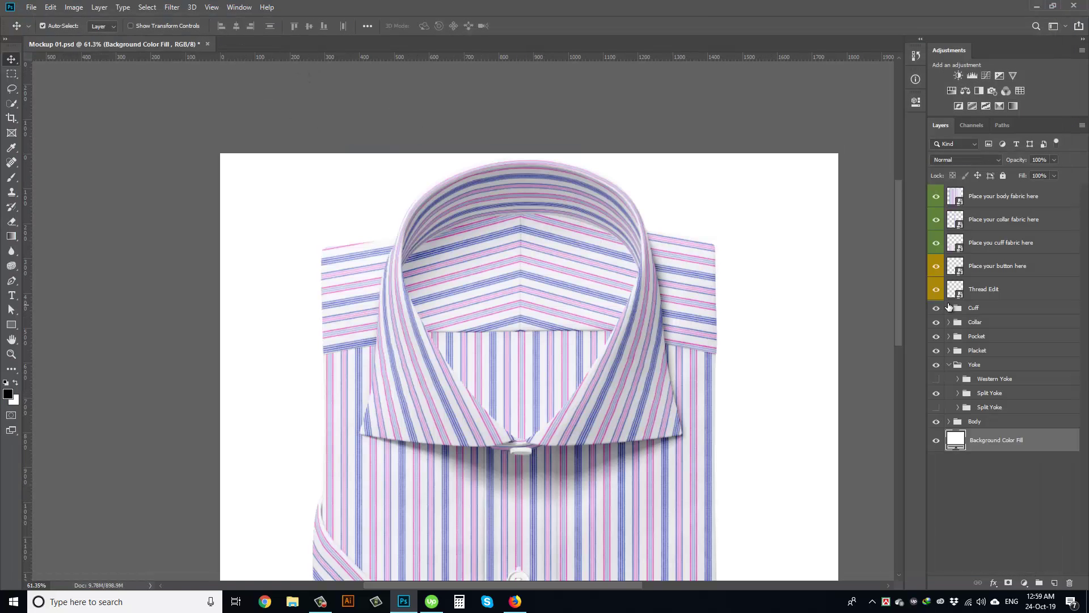
Open the contents of the cuff fabric smart object for editing.
click(988, 256)
click(982, 246)
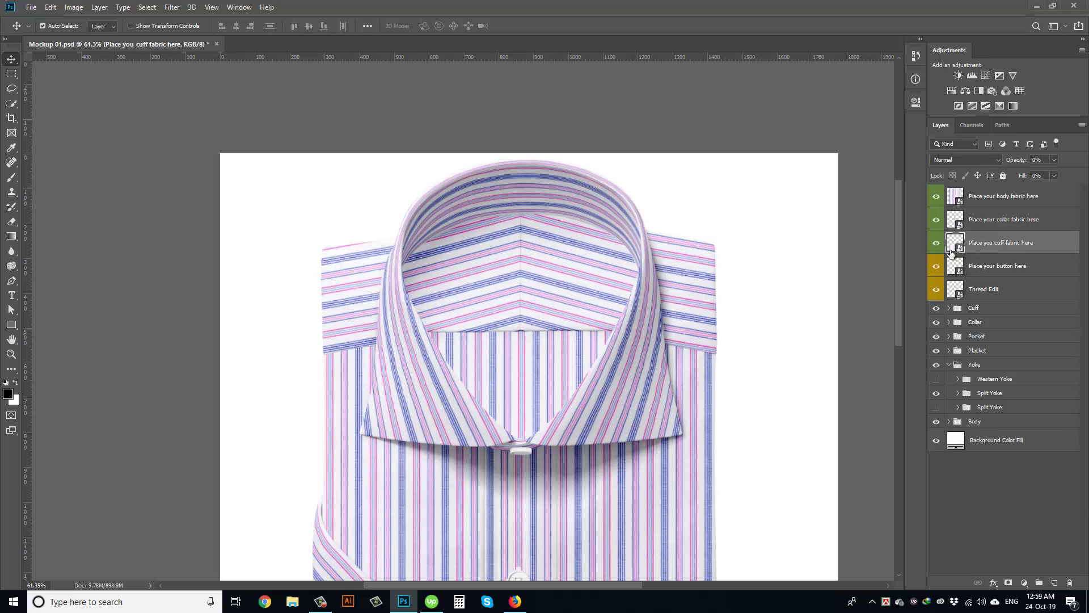
drag(539, 377, 541, 164)
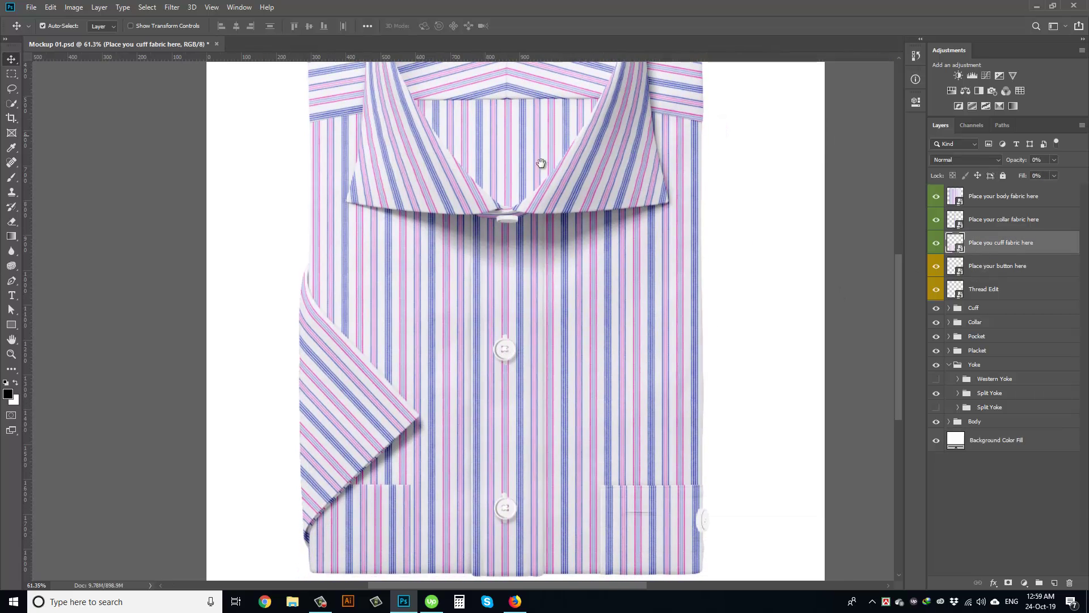
double_click(959, 250)
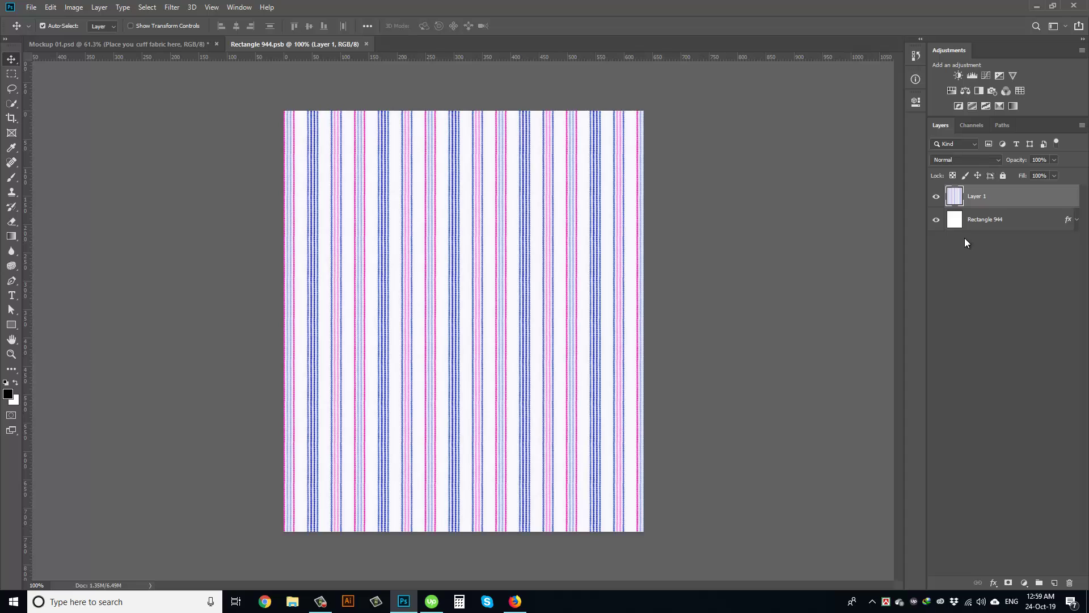
Paste the copied light blue fabric into the cuff fabric smart object, then save and close its contents.
key(ctrl+v)
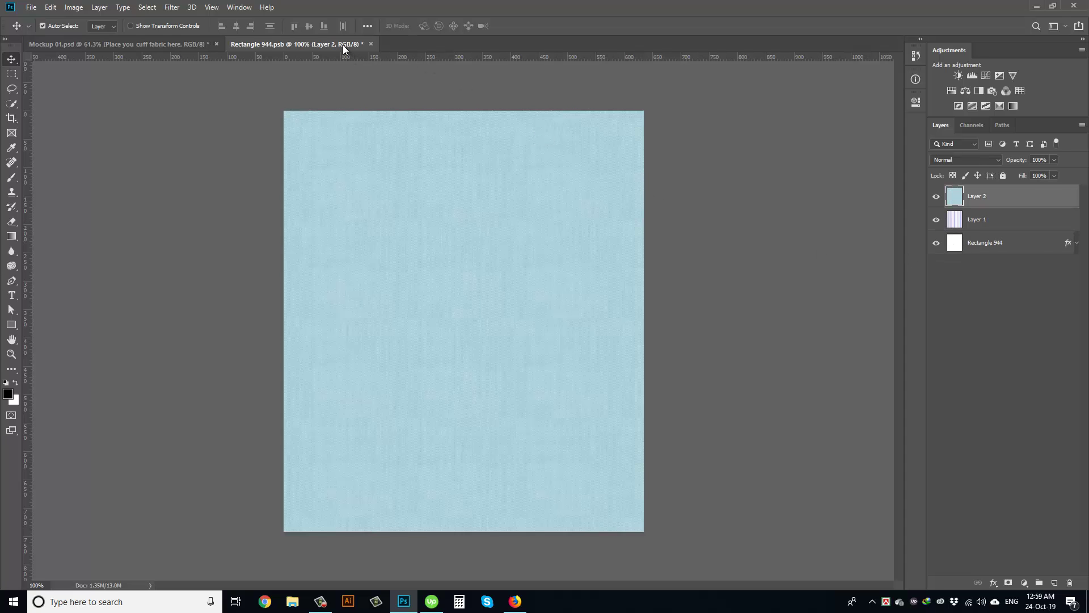
drag(343, 45, 258, 216)
click(504, 216)
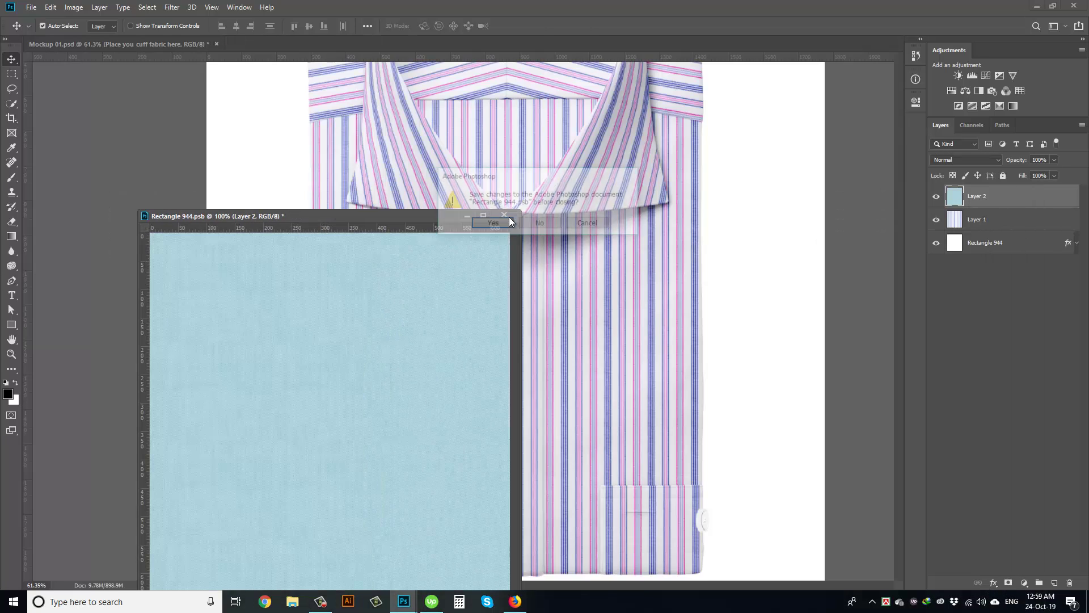
click(499, 222)
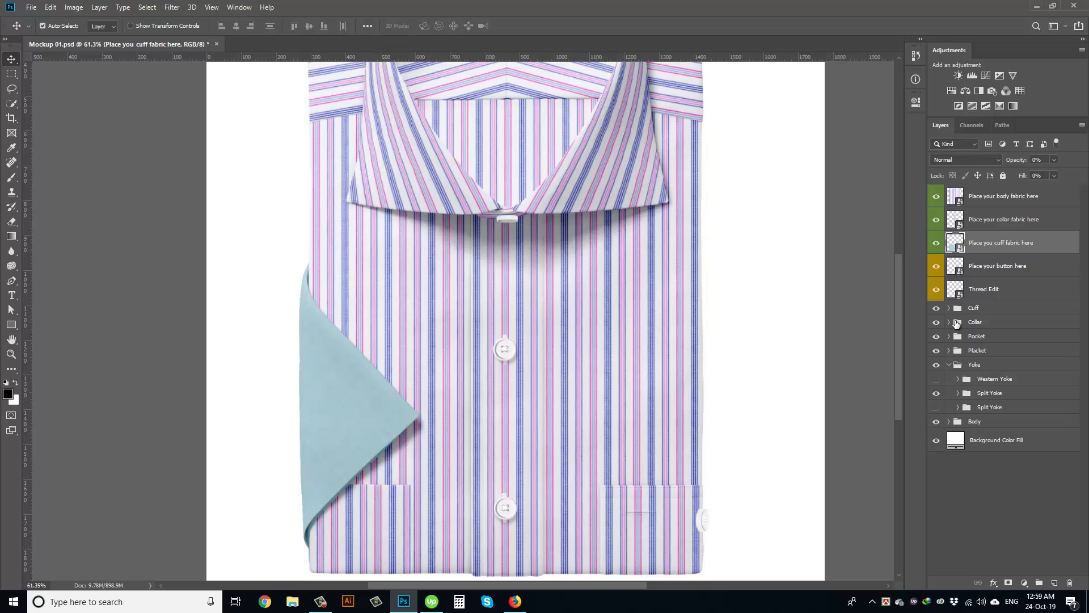
Preview the pasted fabric on the 12. Soft Square Two Button and 13. Convertible Square cuffs, with 11. Short Sleeve hidden.
click(948, 365)
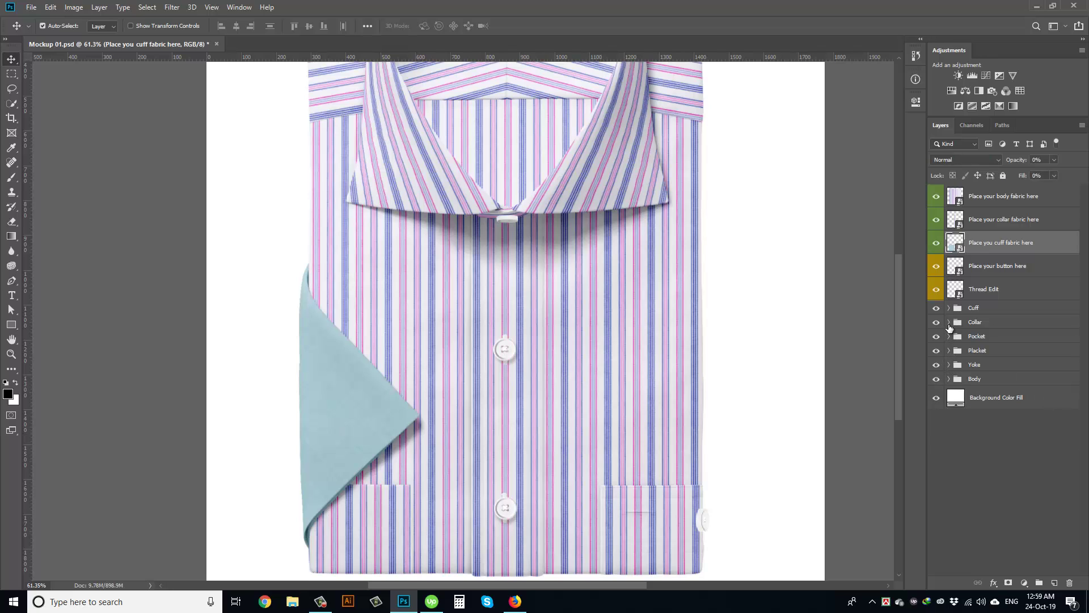
click(948, 322)
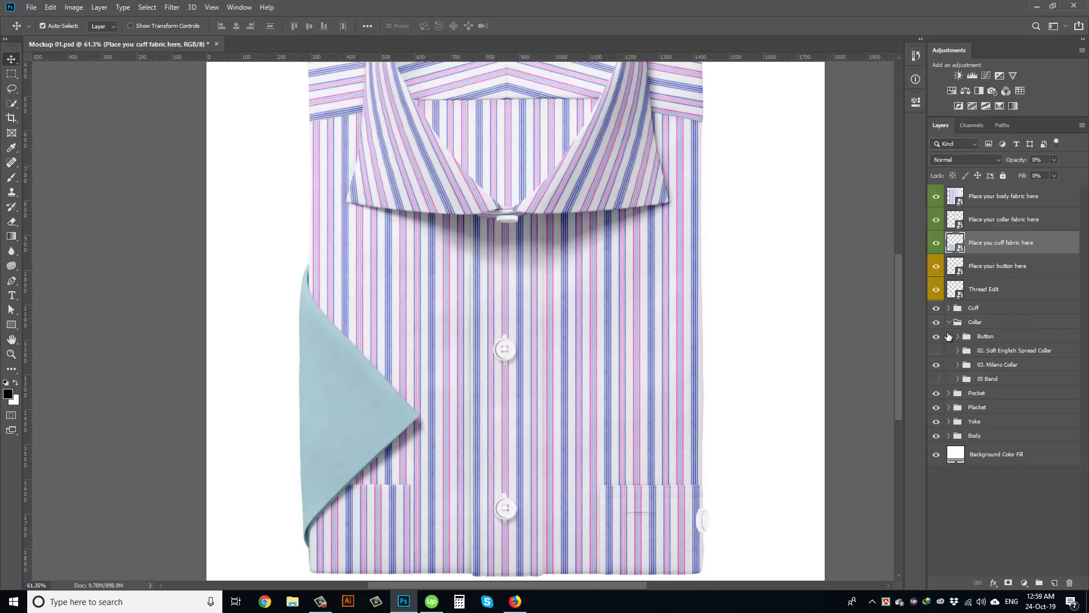
click(948, 321)
click(949, 308)
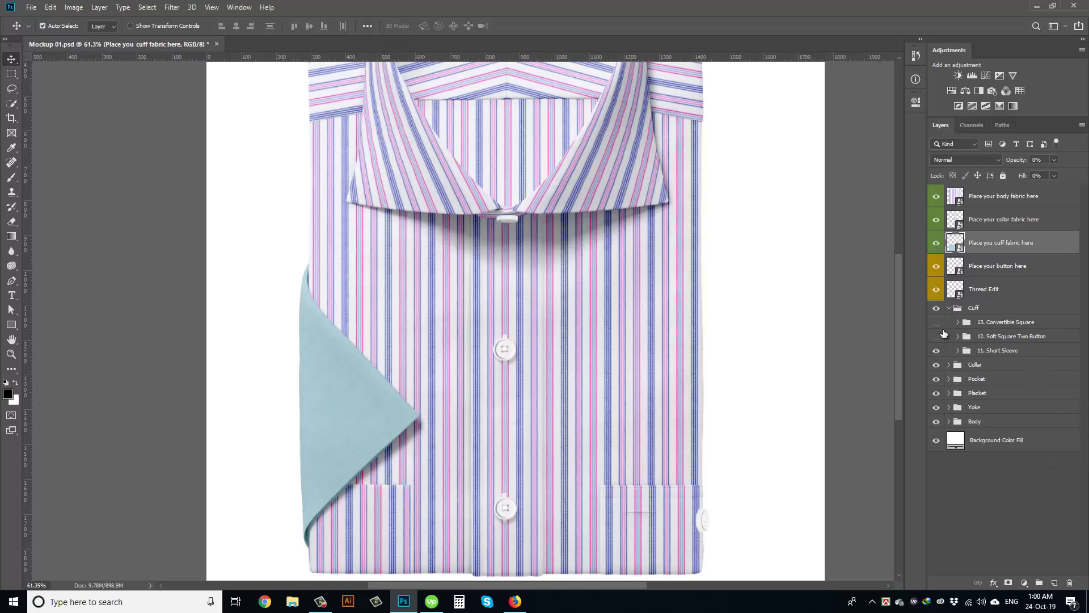
click(937, 351)
click(937, 337)
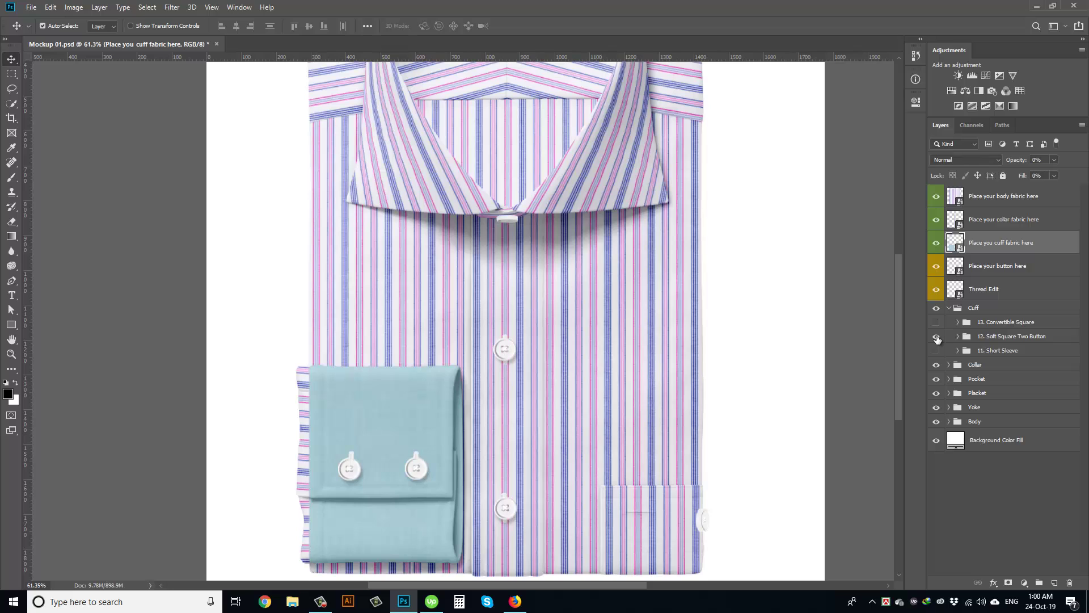
click(937, 337)
click(937, 323)
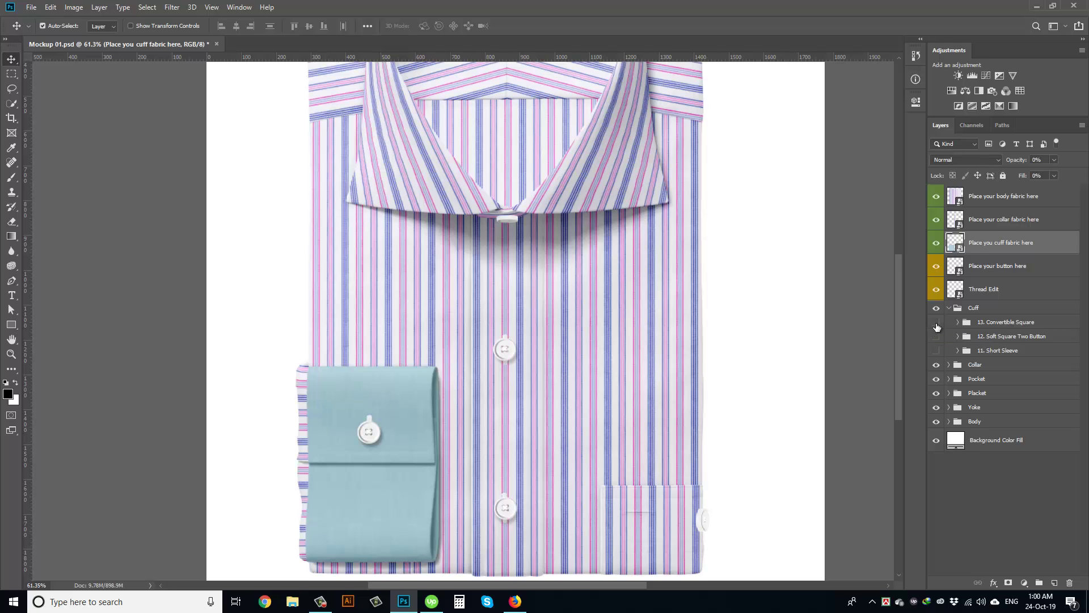
click(936, 324)
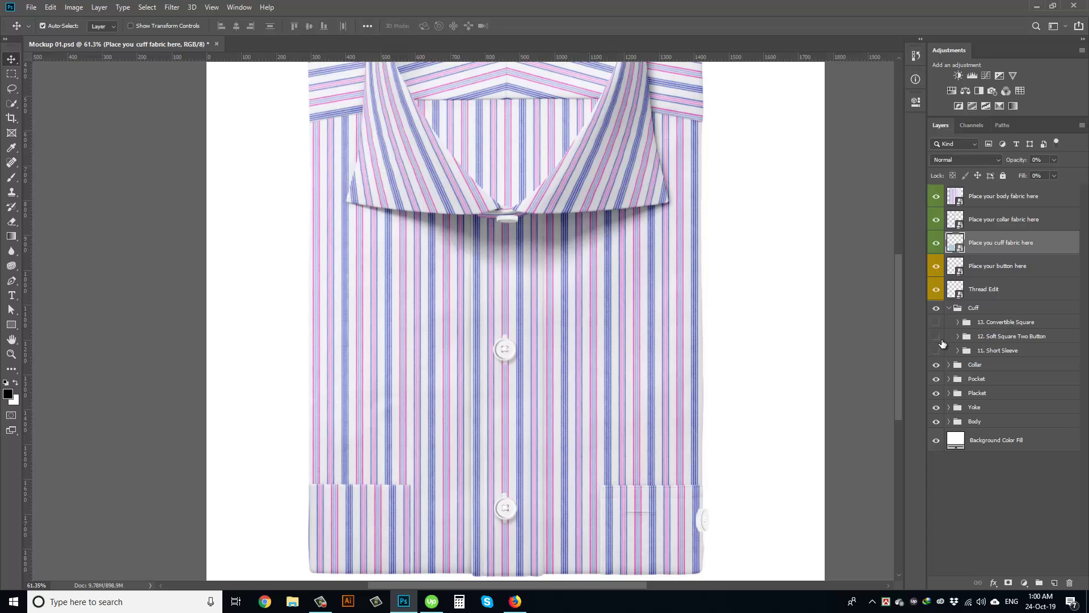
Undo the cuff fabric replacement, show the 11. Short Sleeve cuff, and collapse the Cuff group.
key(ctrl+z)
key(ctrl+z)
key(ctrl+z)
key(ctrl+z)
click(941, 350)
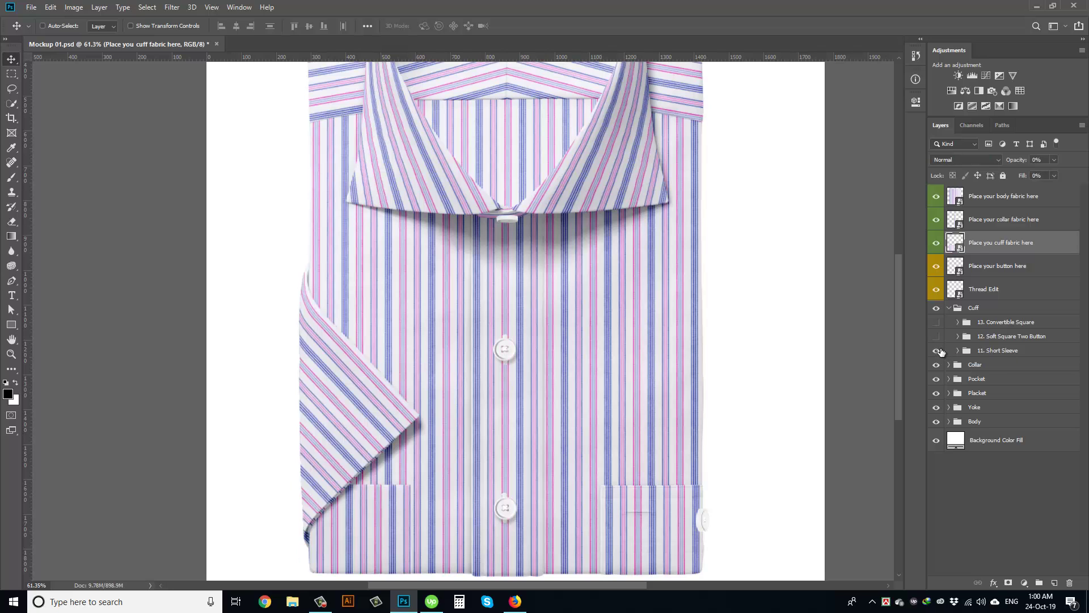
scroll(573, 397, down, 2)
drag(536, 359, 503, 414)
click(948, 308)
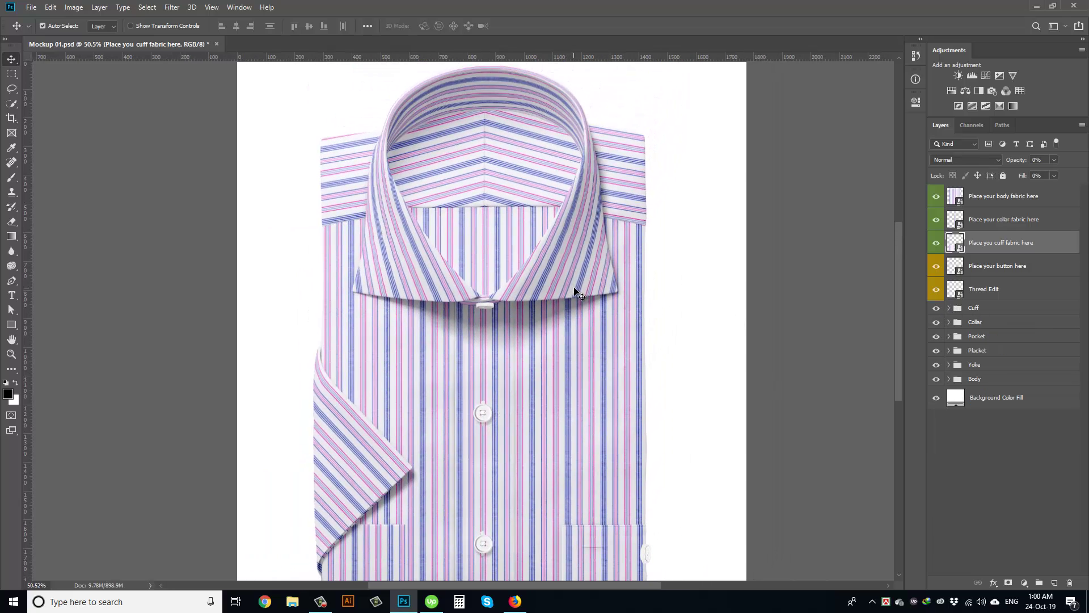
Paste the copied light blue fabric into the collar fabric smart object, then save and close its contents.
double_click(957, 220)
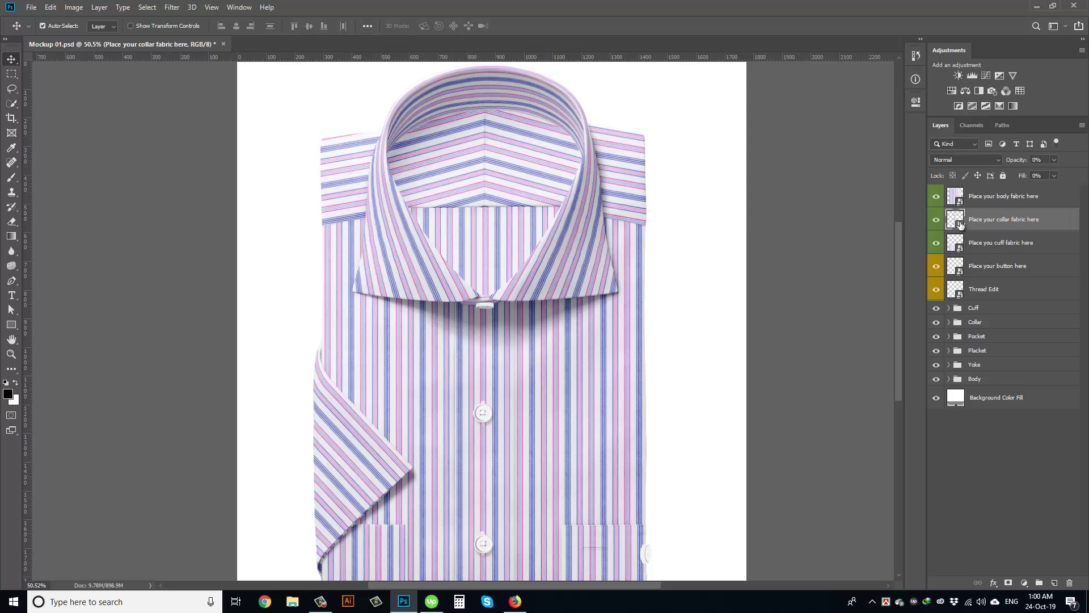
key(ctrl+v)
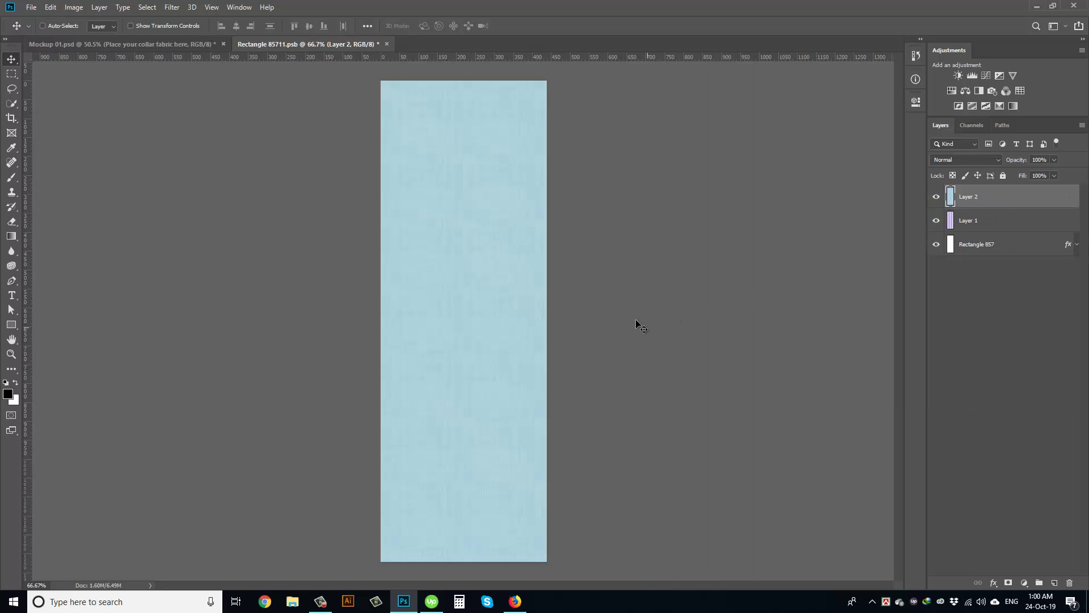
drag(341, 44, 259, 211)
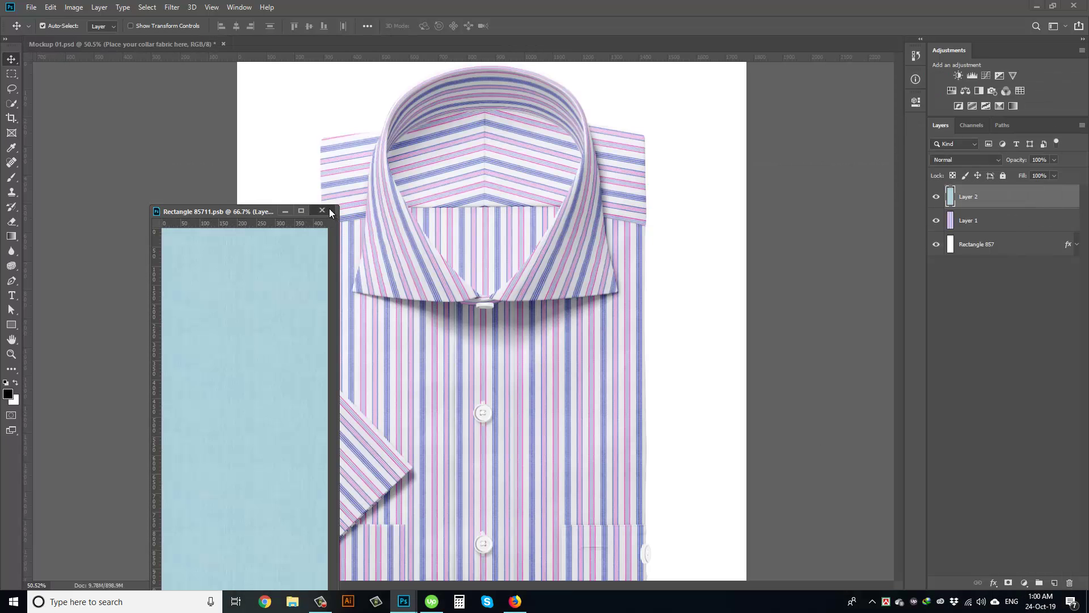
click(322, 211)
click(492, 225)
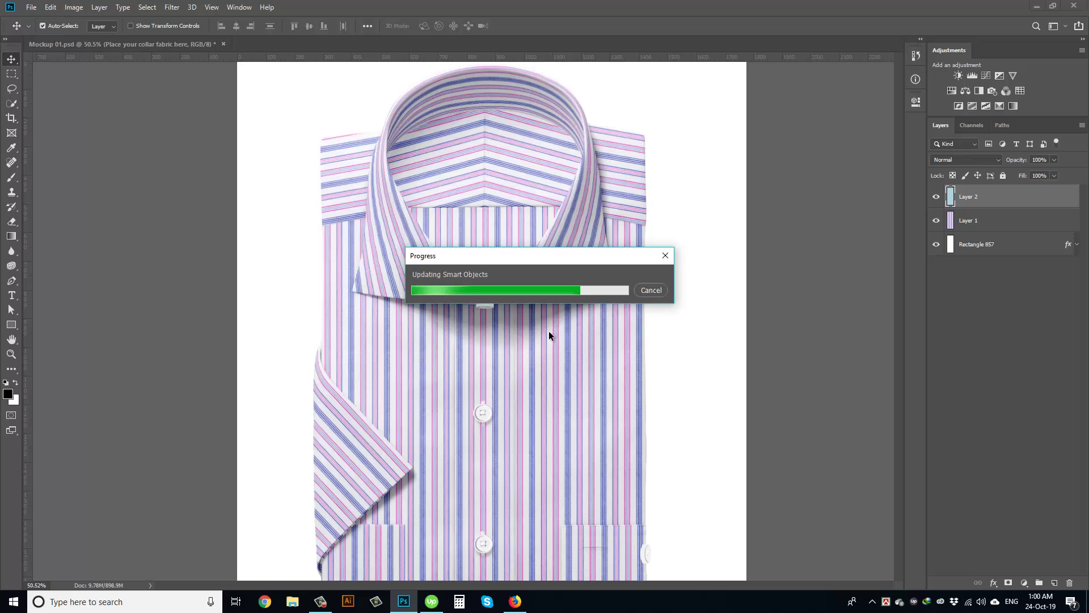
Hide the 03. Milano Collar and briefly toggle the 05 Band collar to preview it.
scroll(555, 332, up, 2)
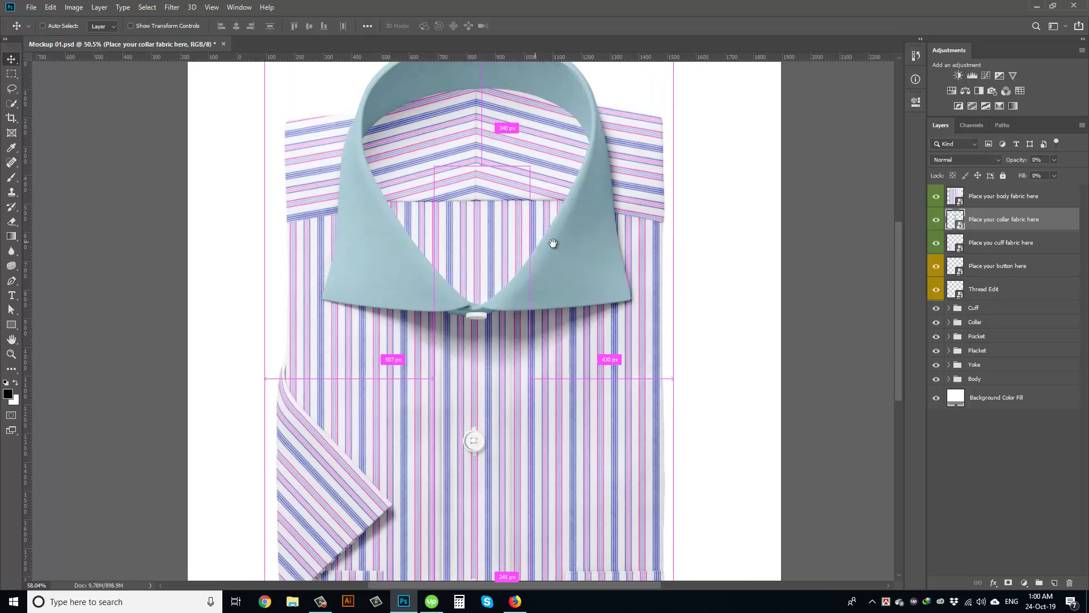
click(950, 323)
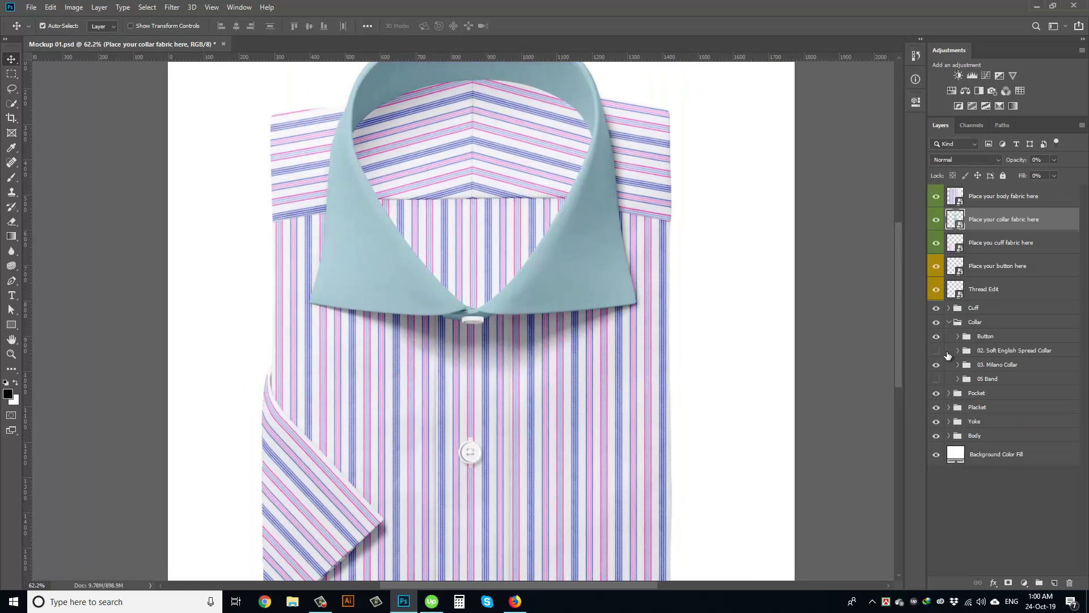
click(936, 364)
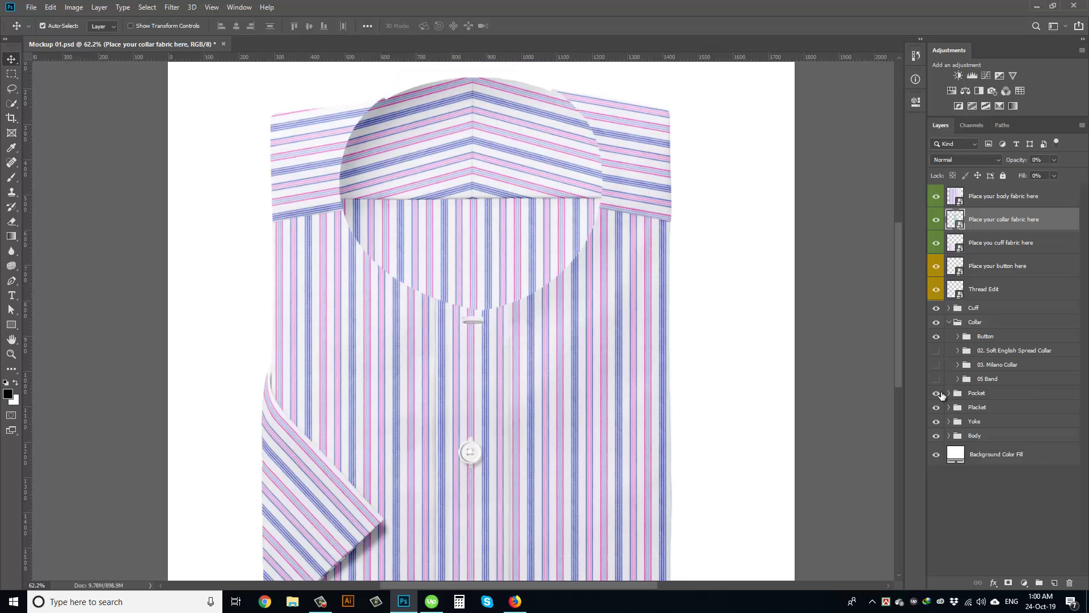
click(937, 379)
click(937, 380)
drag(578, 306, 587, 355)
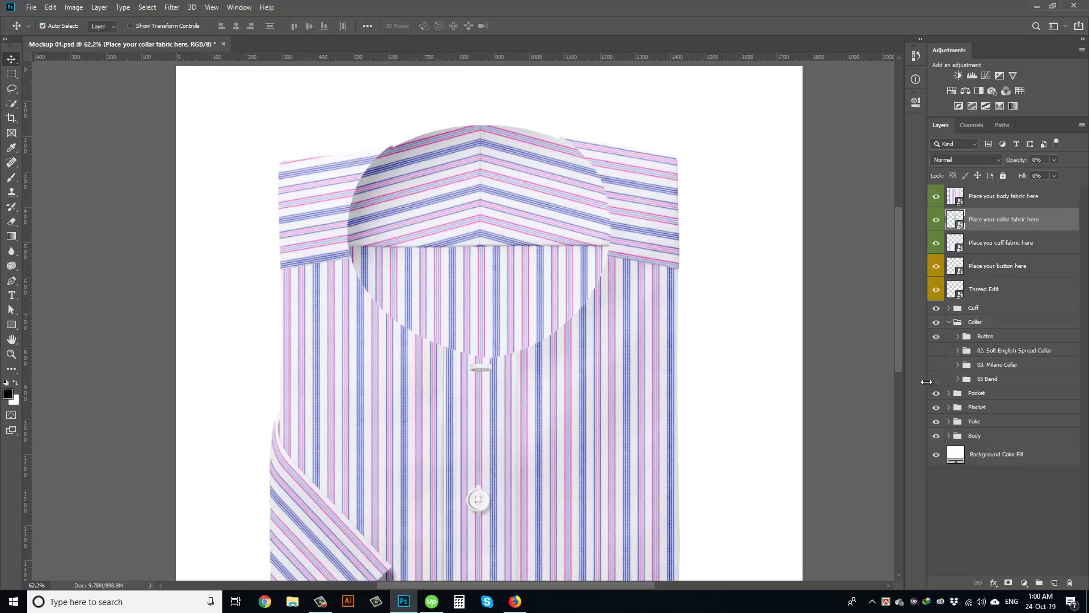
Compare the 05 Band, 03. Milano and 02. Soft English Spread collars one at a time, leaving 05 Band shown.
click(936, 380)
click(936, 380)
click(936, 365)
click(936, 366)
click(937, 352)
click(936, 351)
click(935, 379)
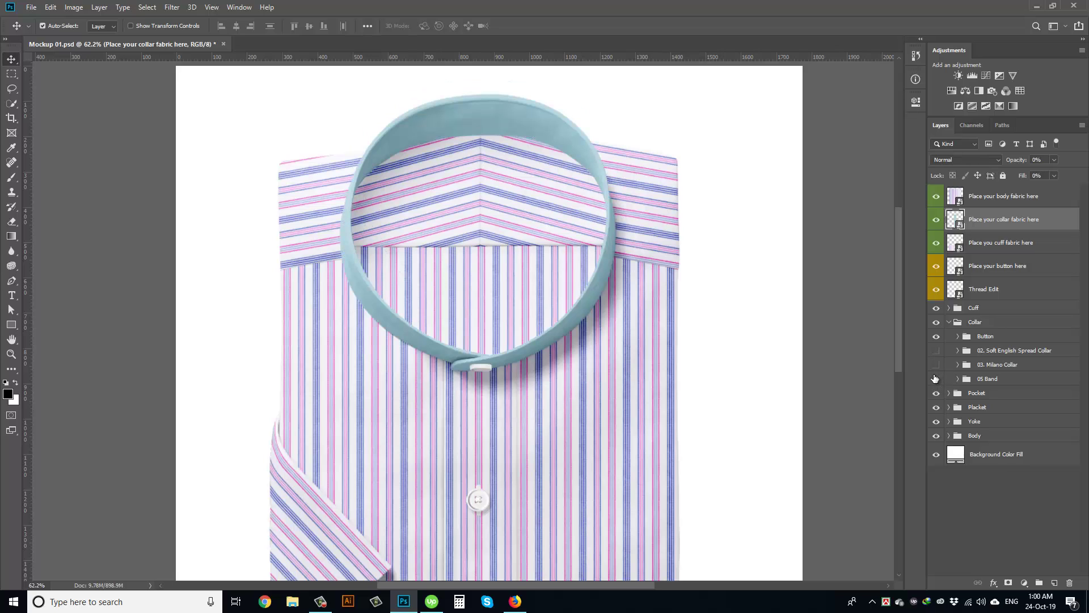
Delete the light blue fabric layer from the collar smart object, save and close it, and collapse the Collar group.
double_click(958, 222)
drag(1041, 497, 1070, 583)
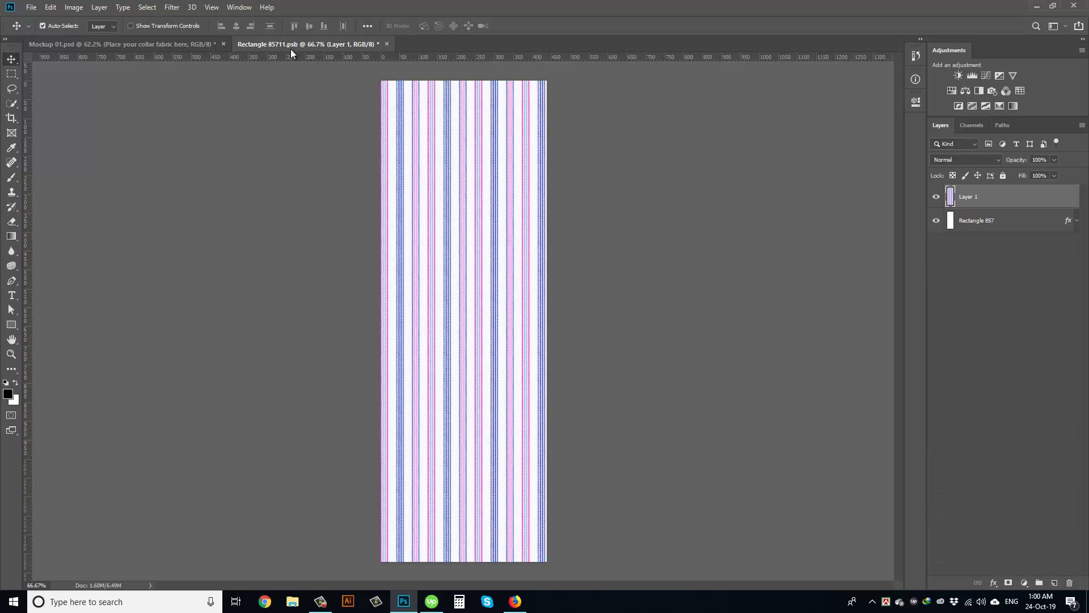
drag(290, 49, 226, 241)
click(336, 237)
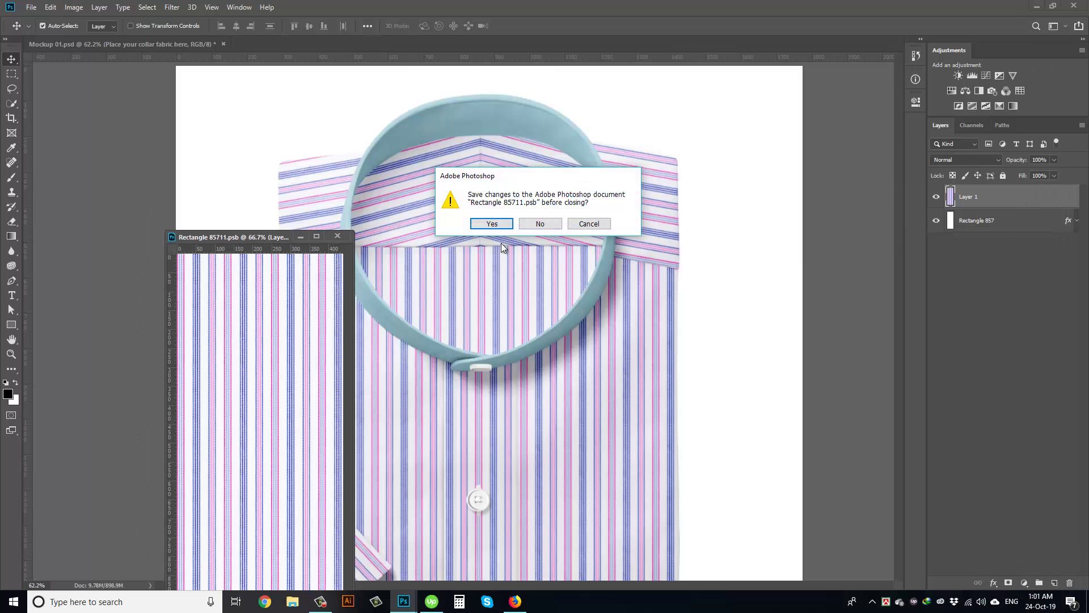
click(491, 224)
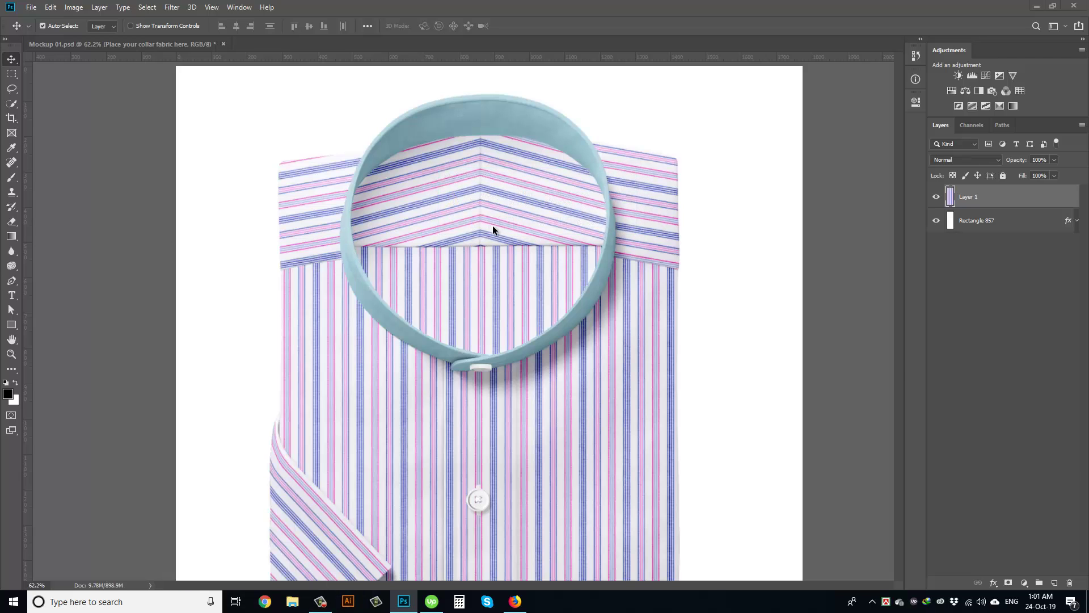
drag(502, 358, 526, 315)
scroll(471, 335, up, 4)
click(949, 322)
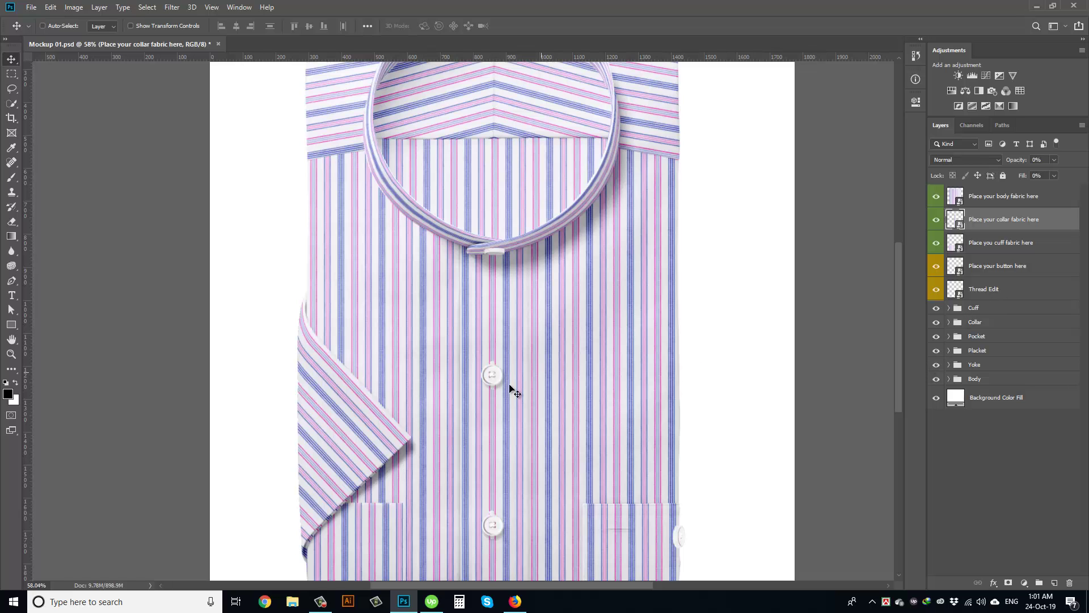
Switch the cuff style from 11. Short Sleeve to 12. Soft Square Two Button.
scroll(470, 380, up, 1)
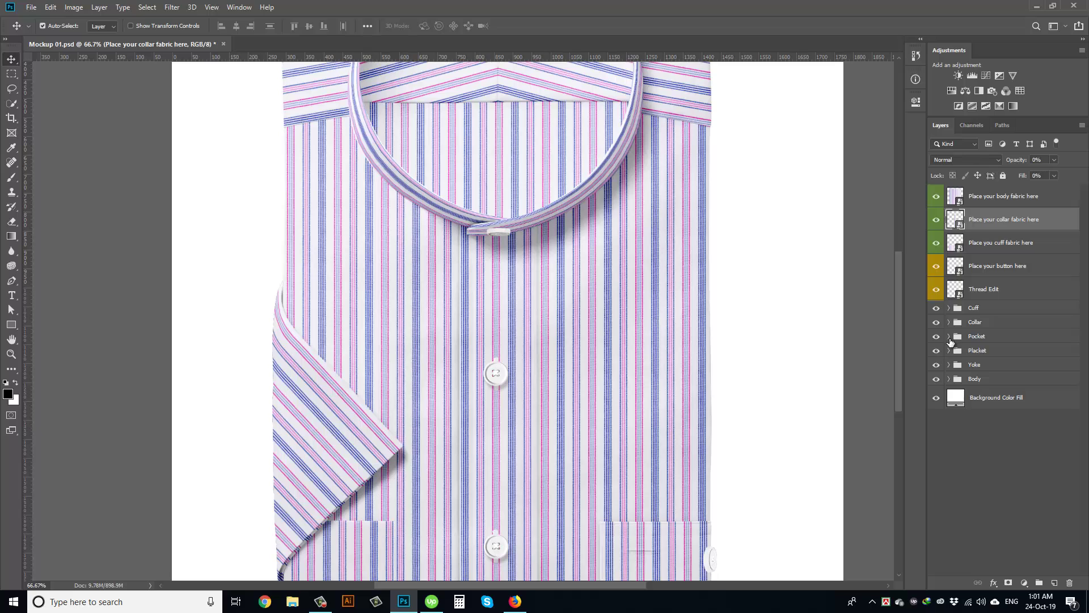
click(949, 308)
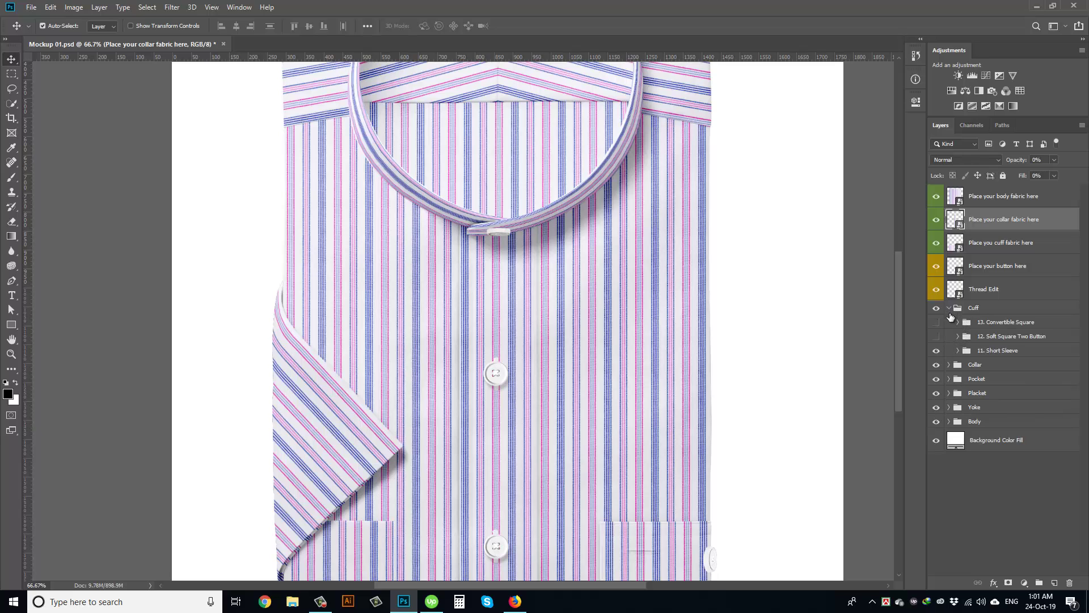
click(936, 350)
click(936, 336)
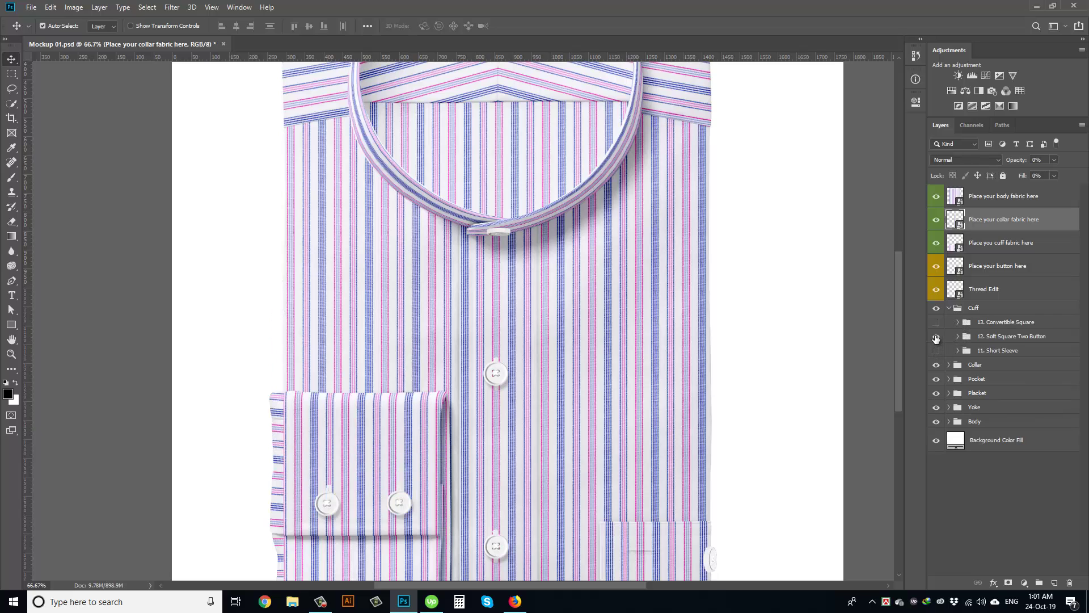
Examine the shirt's collar, placket, cuff and pocket details at 100% and the whole mockup at a reduced zoom.
scroll(492, 374, down, 2)
drag(478, 423, 438, 382)
drag(533, 422, 482, 397)
drag(495, 339, 532, 350)
drag(548, 247, 566, 340)
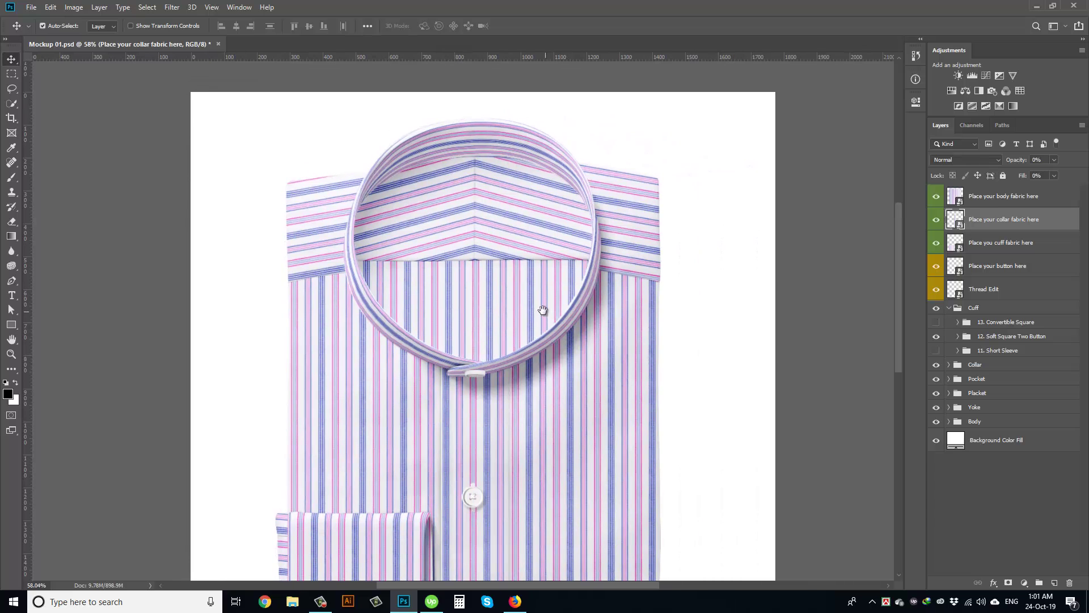
click(211, 6)
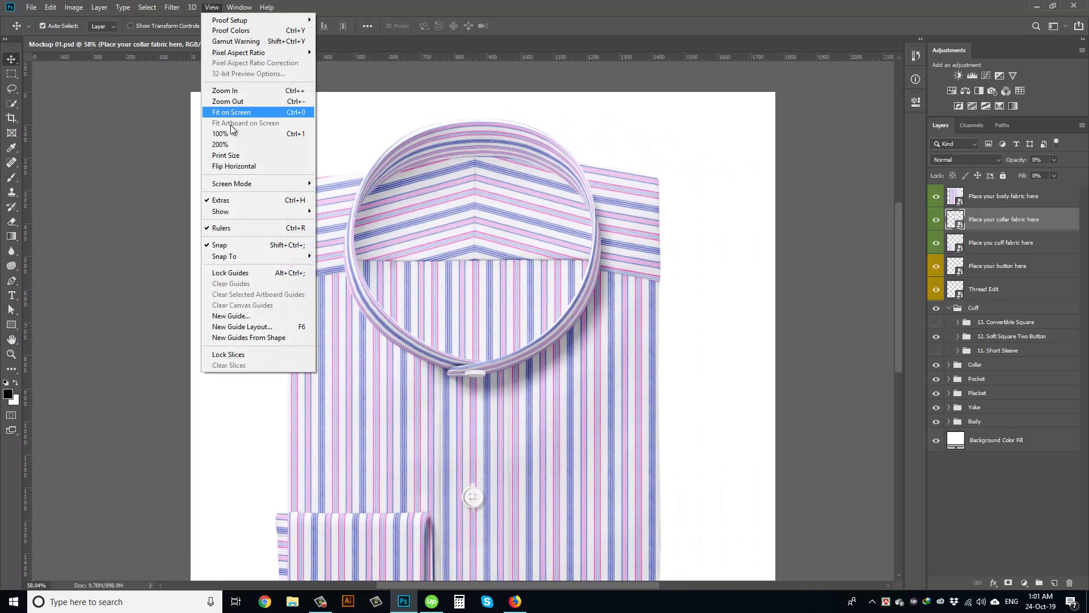
click(231, 130)
drag(467, 245, 418, 389)
drag(433, 338, 466, 74)
drag(449, 505, 309, 185)
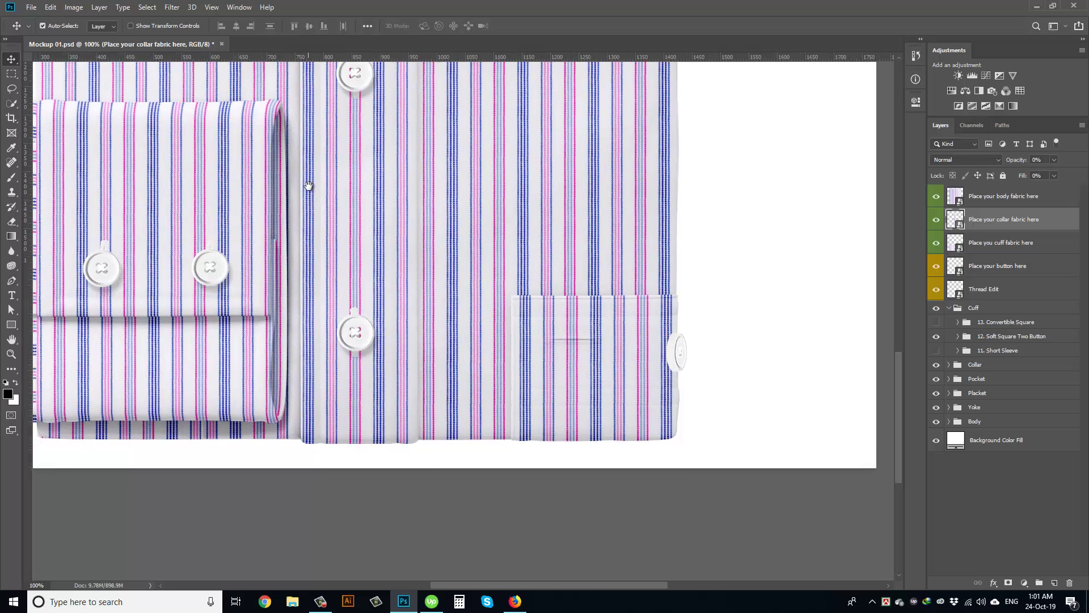
drag(482, 340, 506, 377)
drag(508, 236, 427, 381)
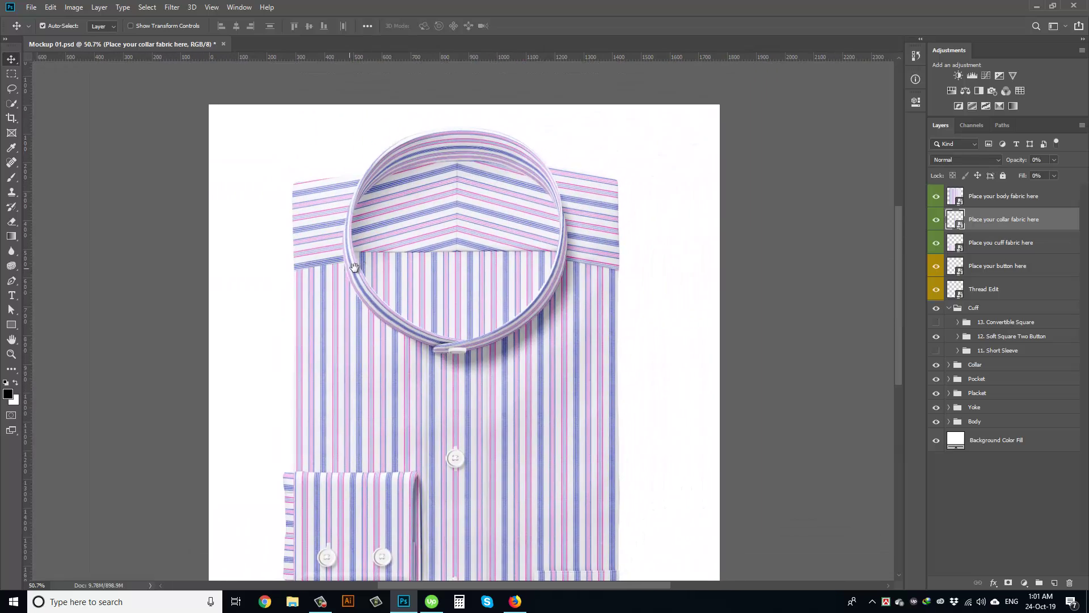
drag(388, 274, 379, 187)
scroll(379, 187, down, 2)
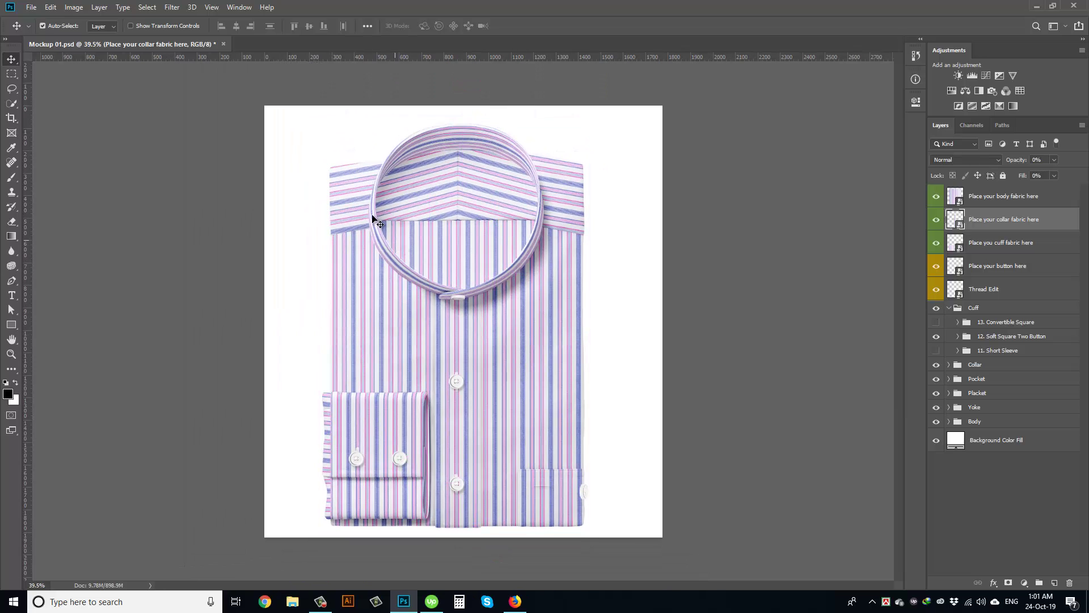